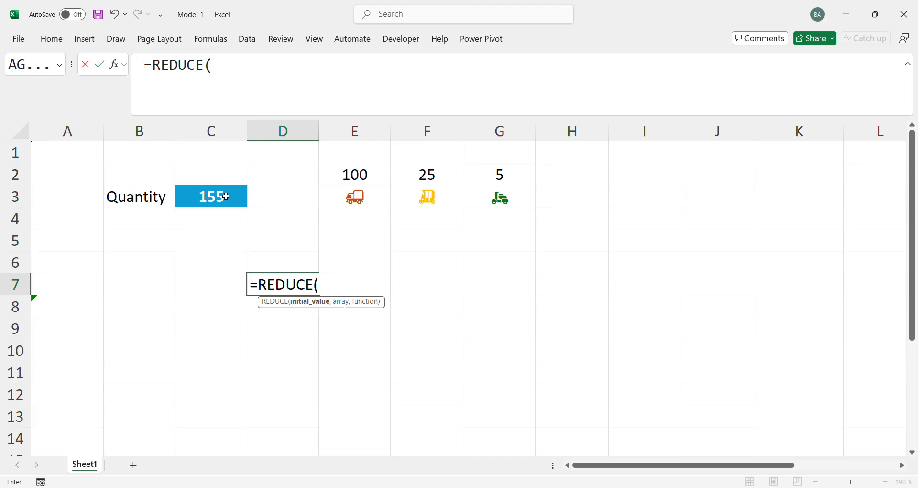
Replace the unfinished REDUCE entry in D7 with the start of a LAMBDA function and enlarge the formula bar
key(Escape)
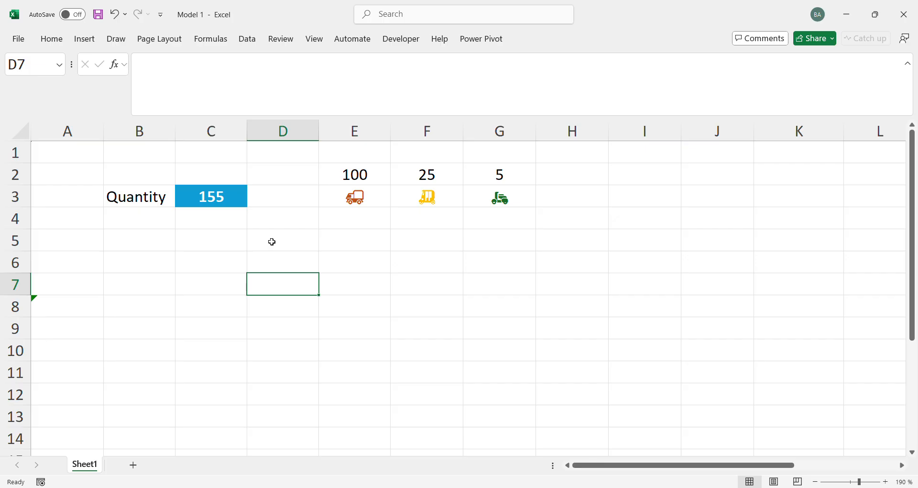
text(=lam)
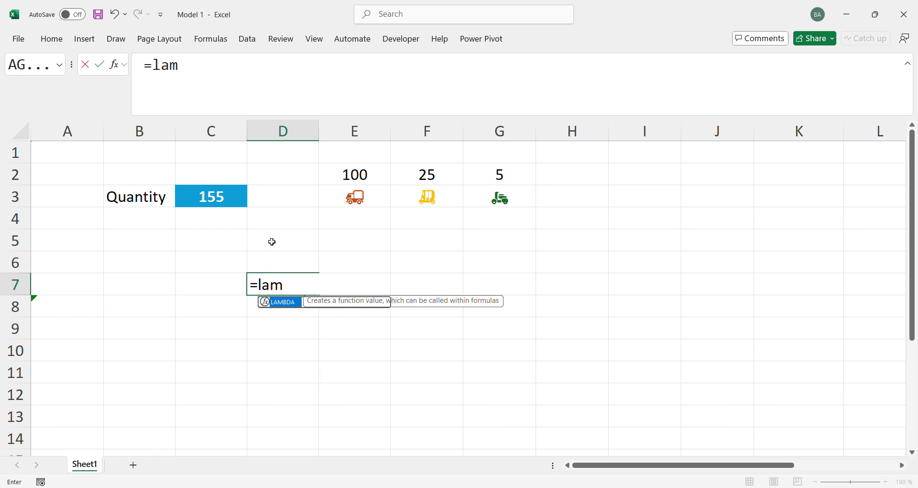
key(Tab)
click(256, 105)
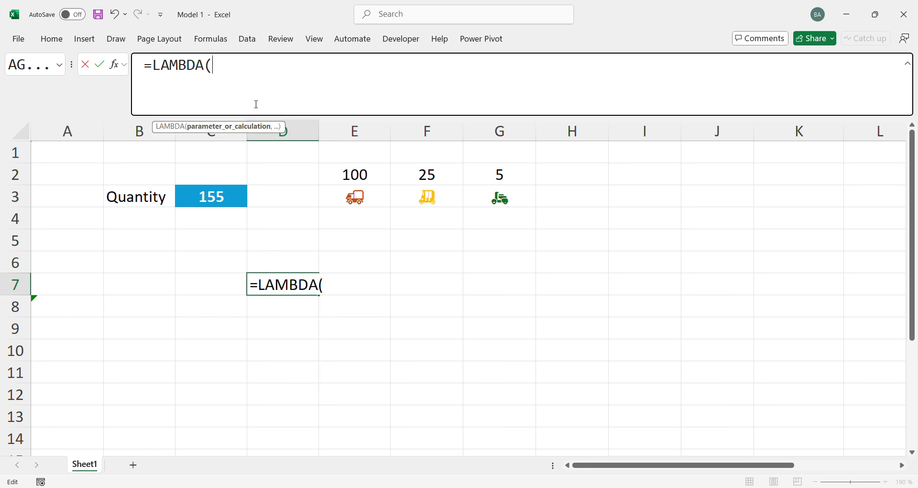
drag(260, 115, 245, 194)
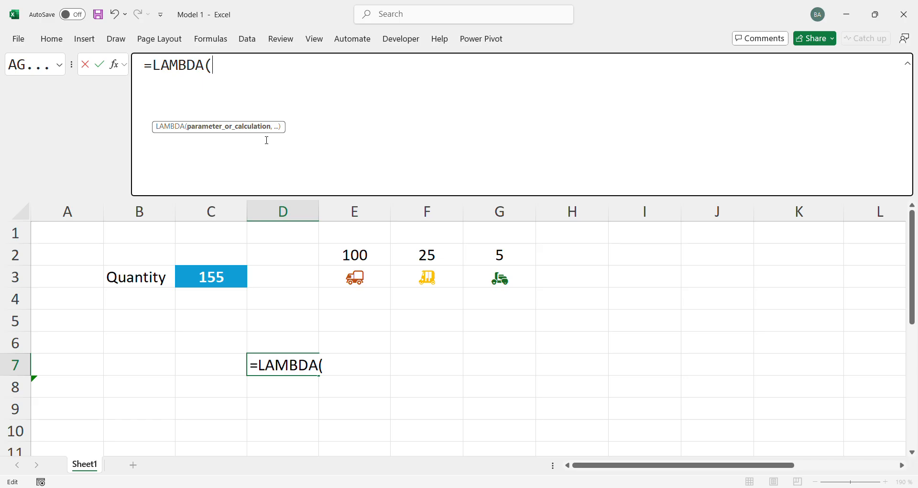
Add Total_Qty and Capacities as the first two parameters of the LAMBDA
text(Tot)
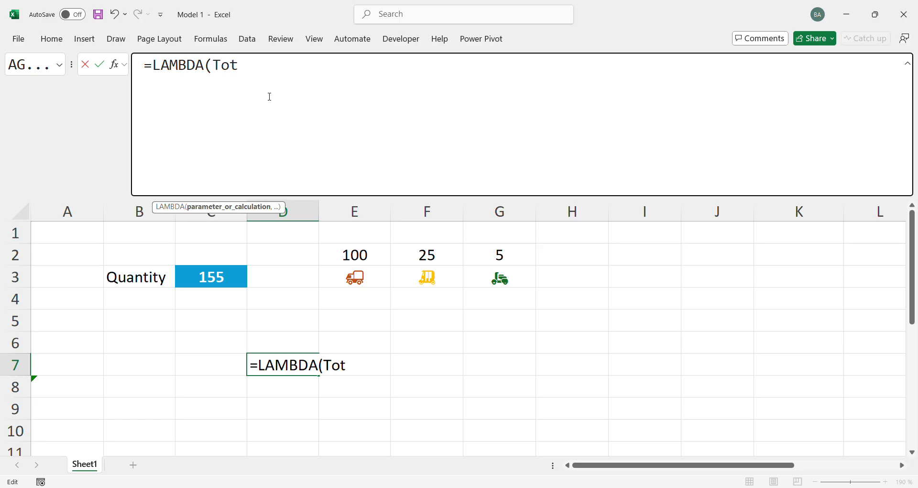
text(al_Qty,)
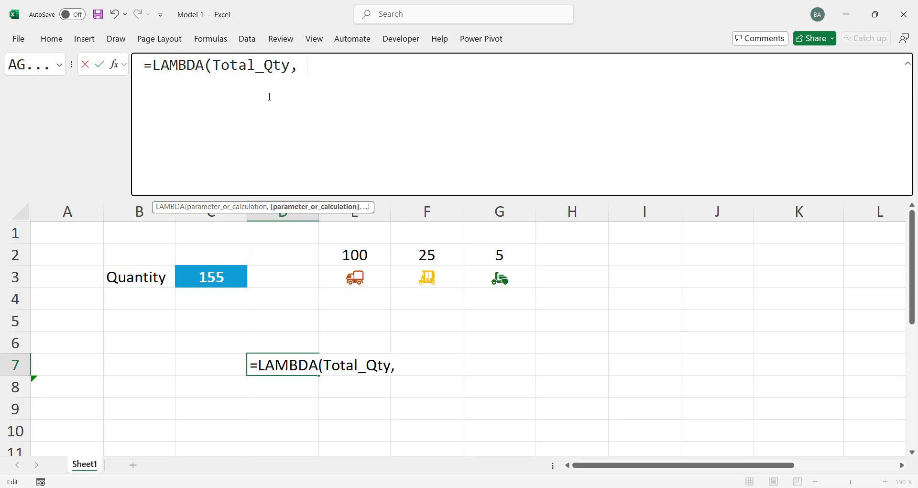
text( C)
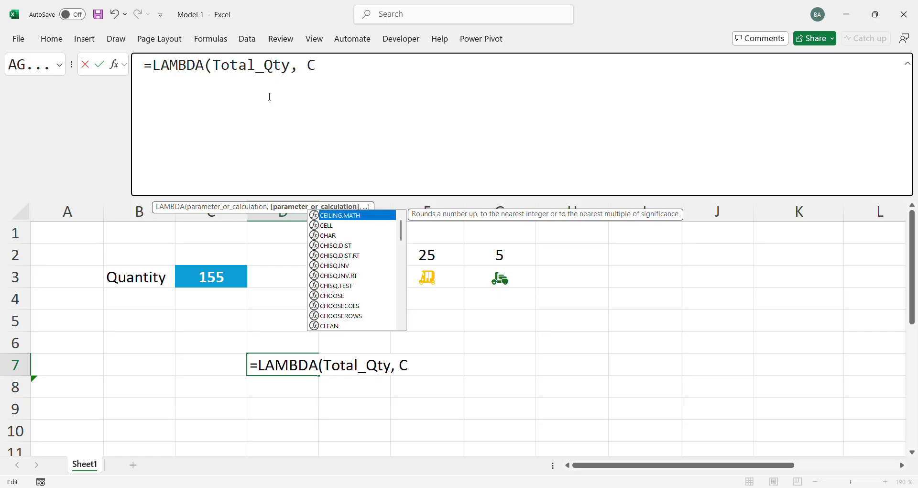
text(apacities,)
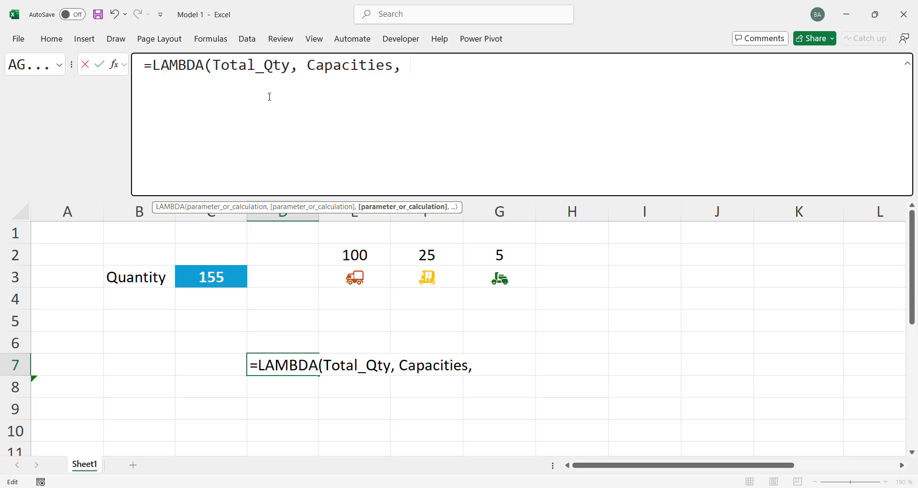
text( Icosn,)
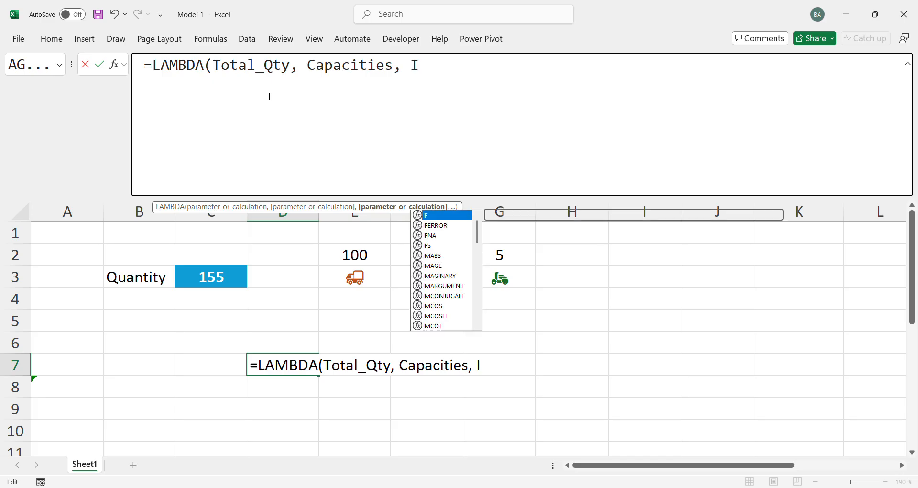
Add Icons as the third parameter of the LAMBDA, followed by a comma
key(BackSpace)
key(BackSpace)
key(BackSpace)
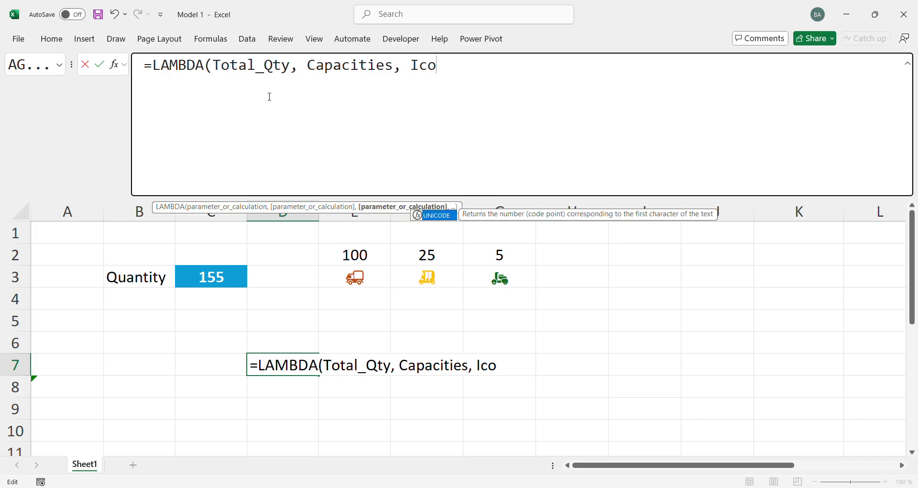
text(,s)
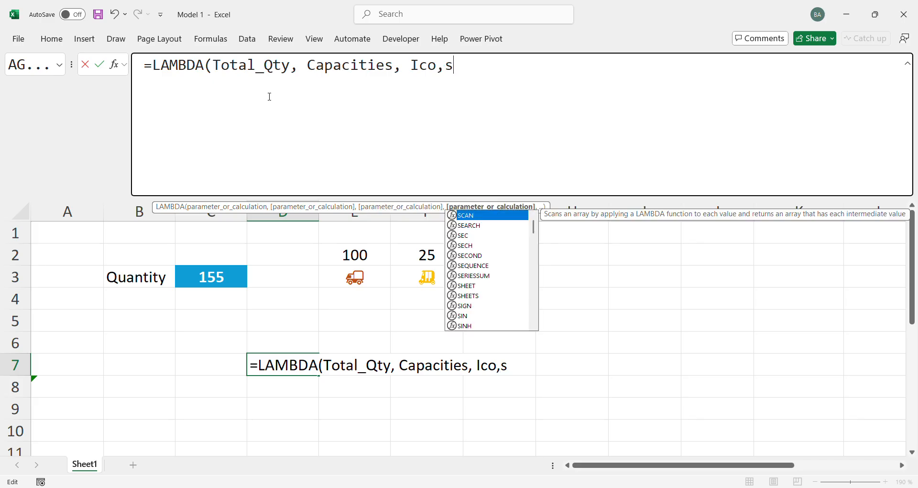
key(BackSpace)
key(BackSpace)
text(ns,)
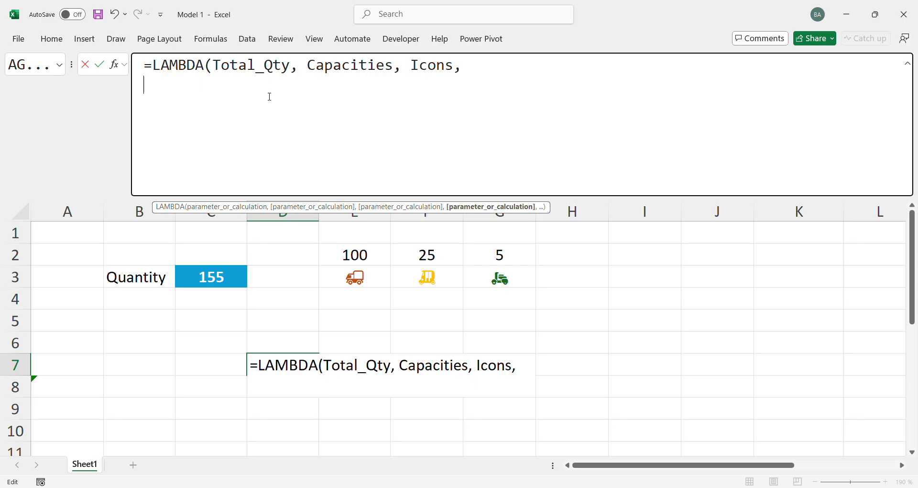
Begin a LET function on a new line of the formula, with seq as its first name
key(alt+Return)
text(let)
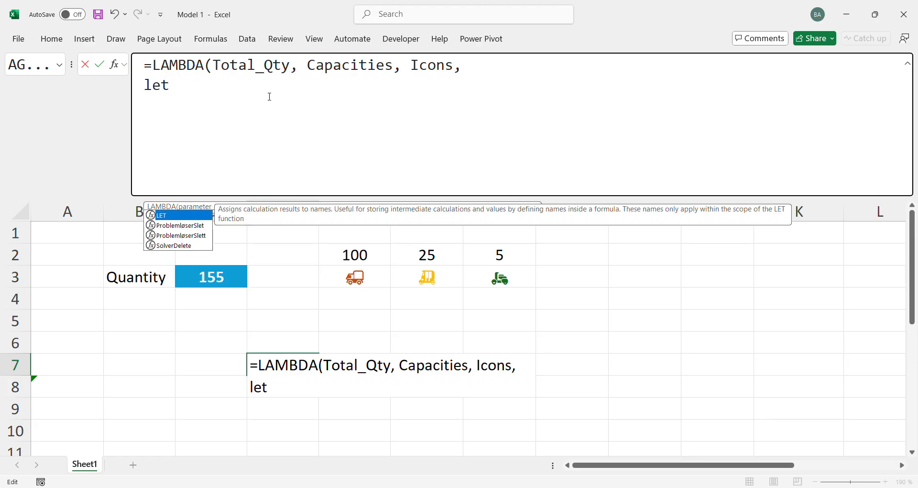
key(Tab)
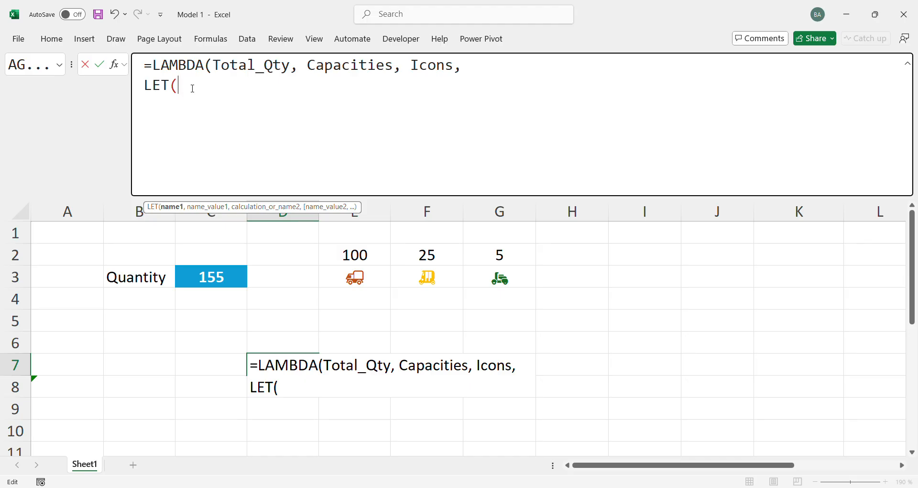
text(seq, )
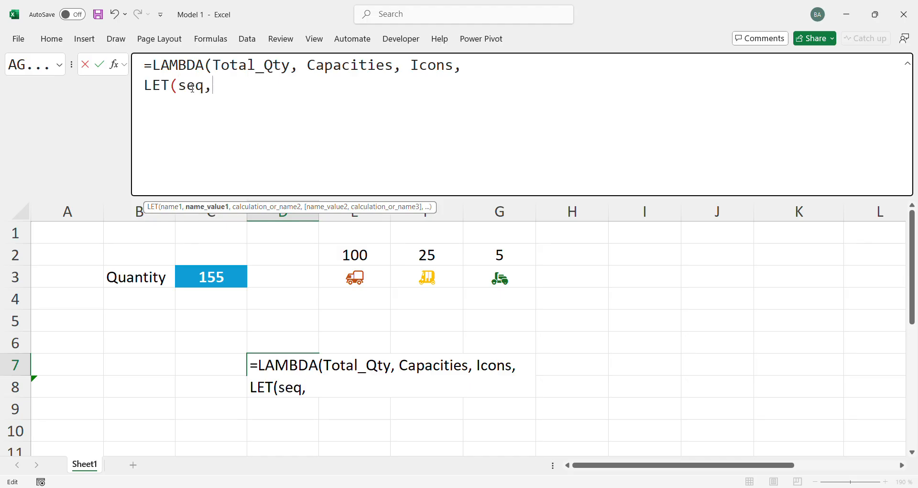
text(seq)
Define seq as SEQUENCE(COLUMNS(Capacities)) and begin a new line after it
key(Tab)
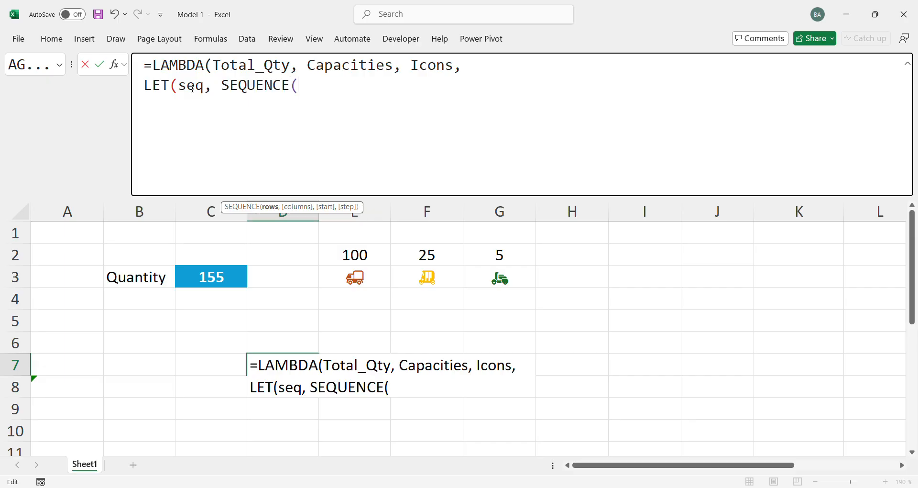
text(col)
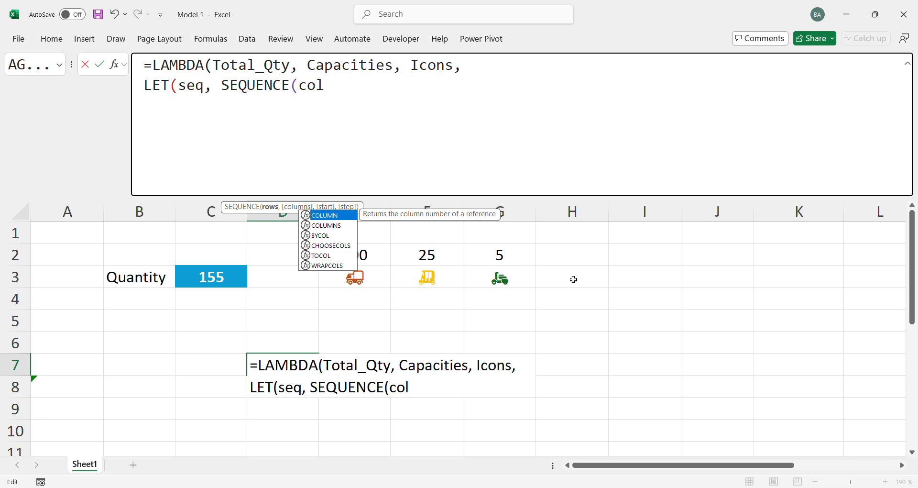
key(Down)
key(Tab)
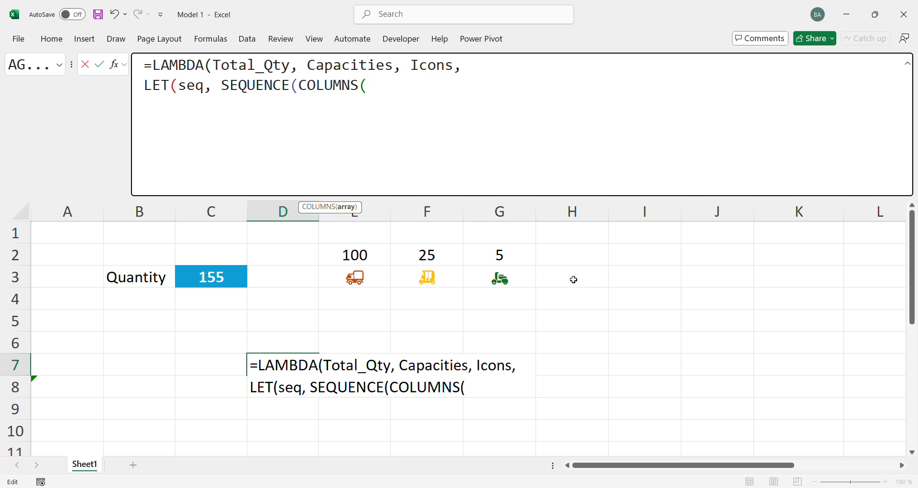
text(capa)
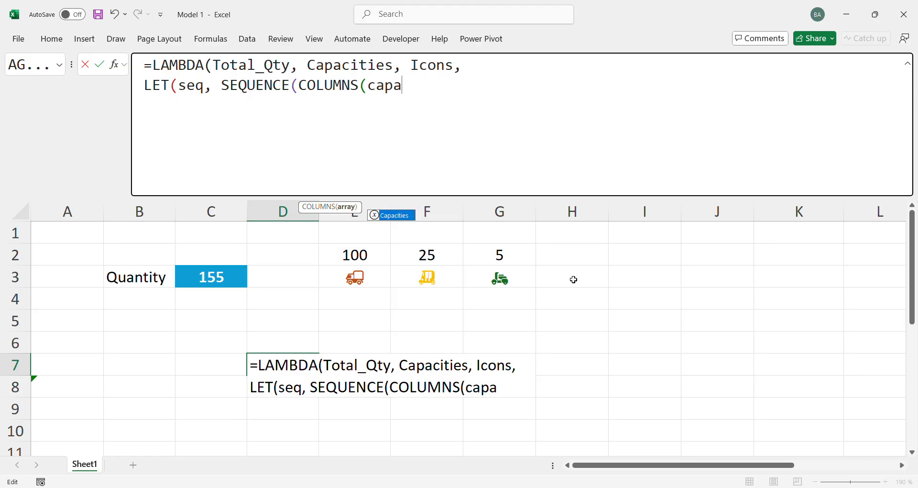
key(Tab)
text()),)
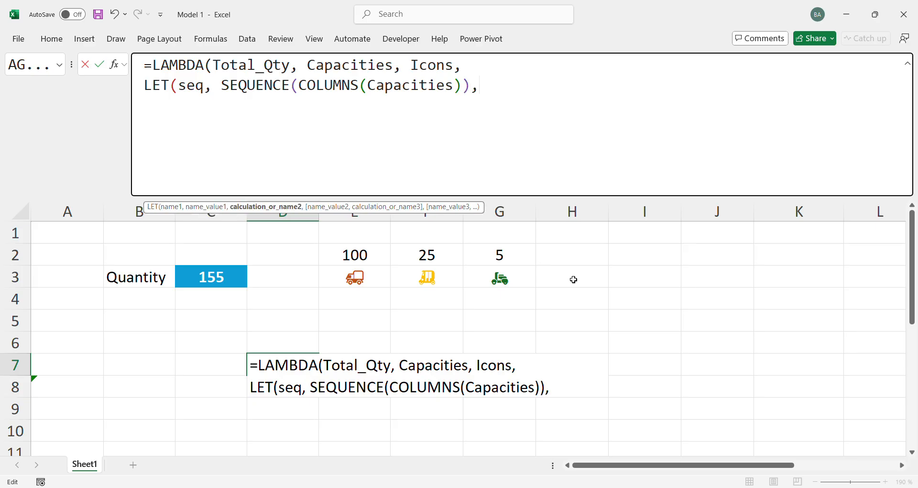
key(alt+Return)
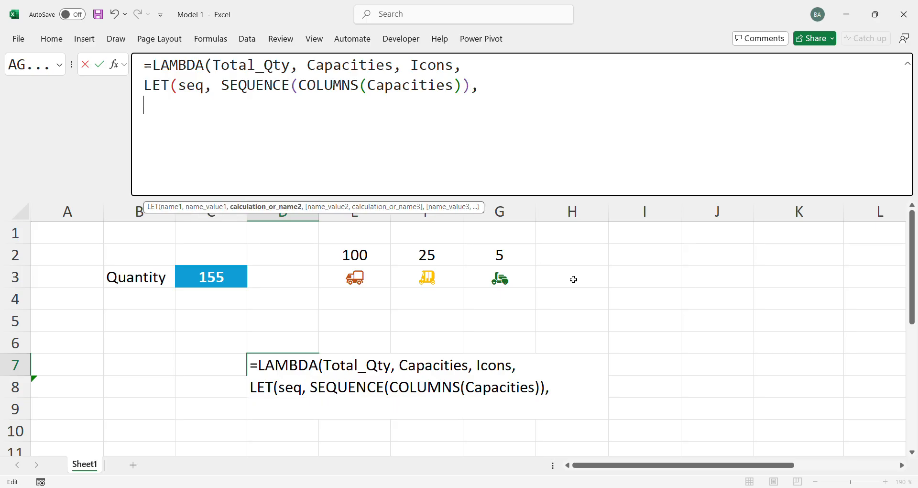
Move the seq definition onto its own indented line beneath LET(
text(re)
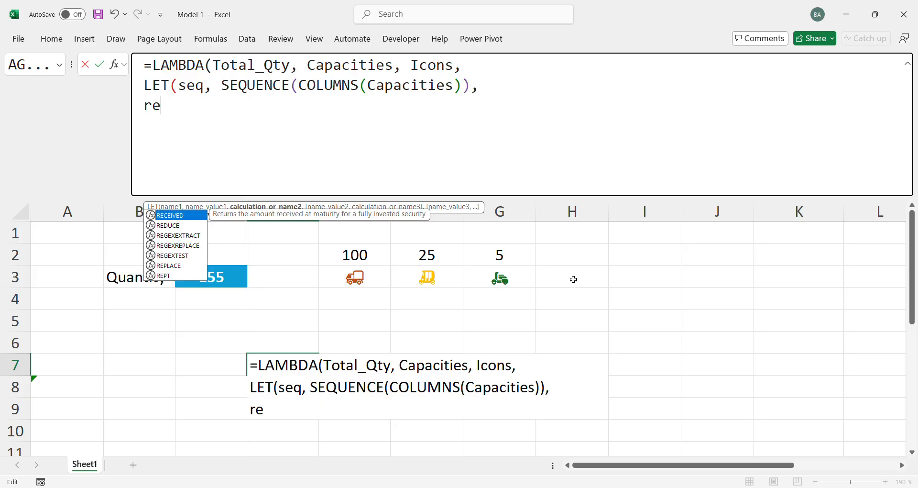
key(BackSpace)
key(BackSpace)
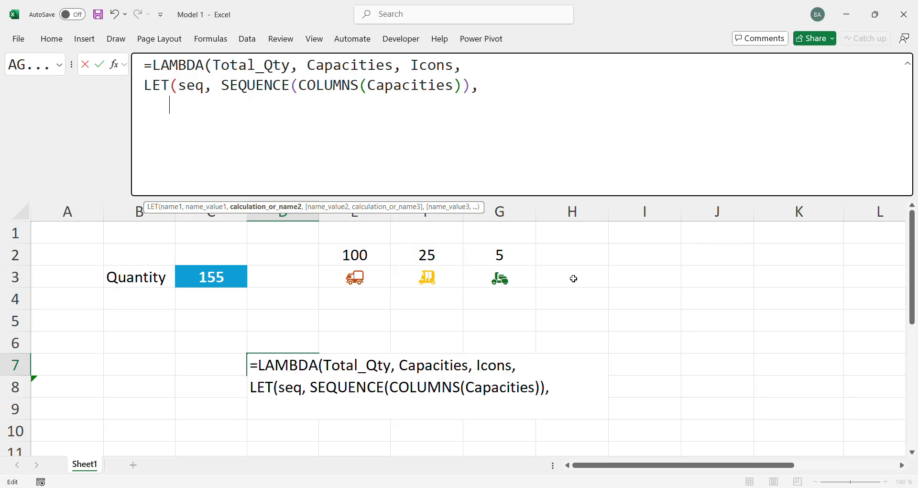
key(Up)
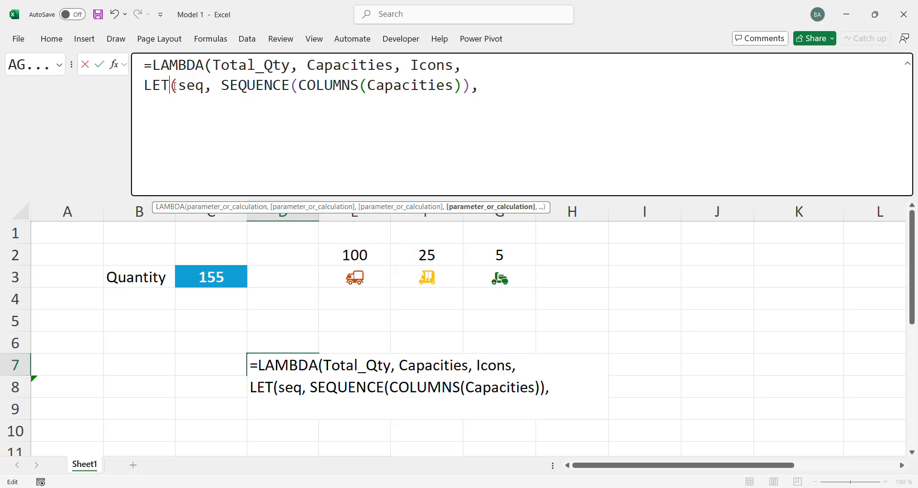
key(Right)
key(alt+Return)
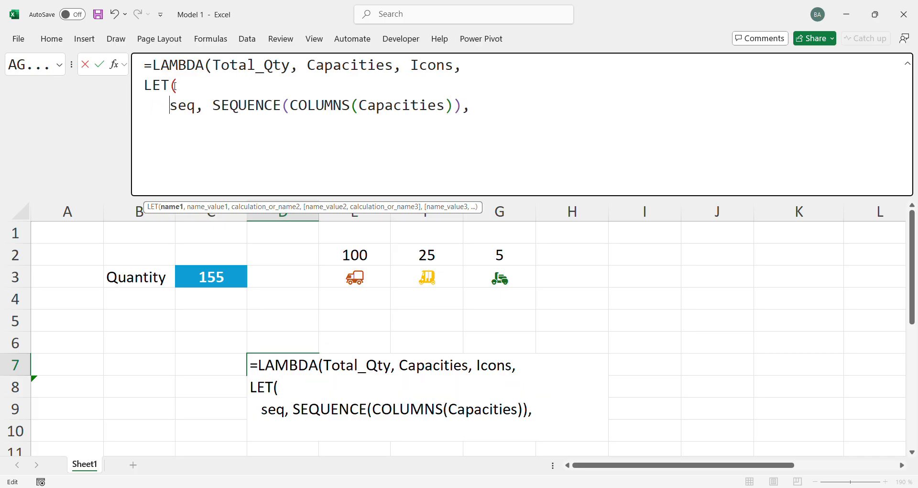
Add results as the second LET name on a new indented line below seq, with only the letter r begun for its value
click(524, 108)
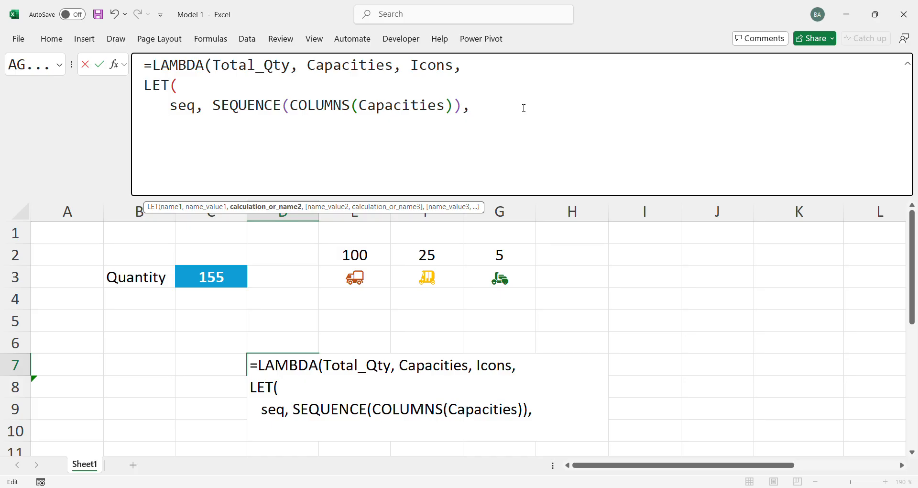
key(alt+Return)
text(red)
key(BackSpace)
key(BackSpace)
text(esult)
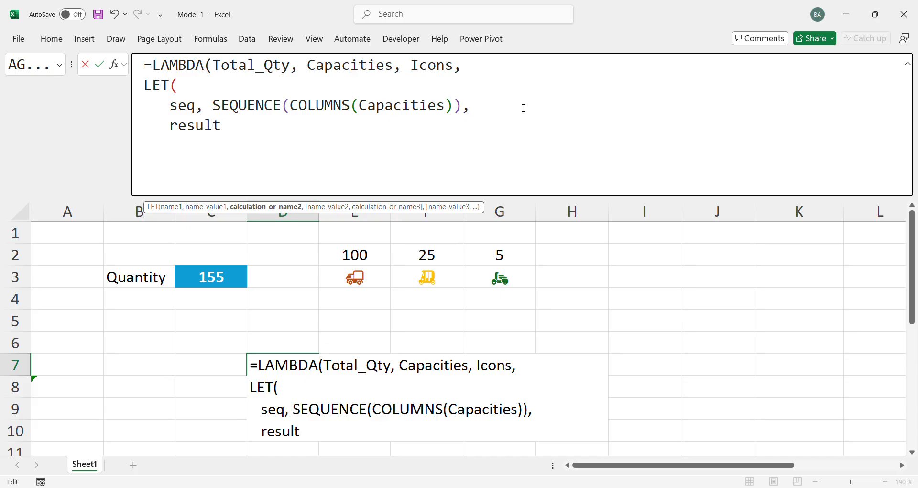
text(s)
text(,)
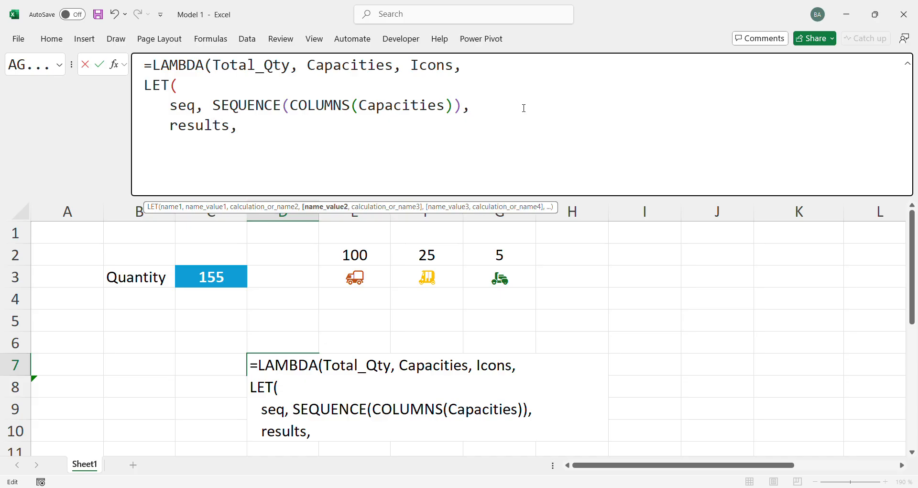
text( reducce)
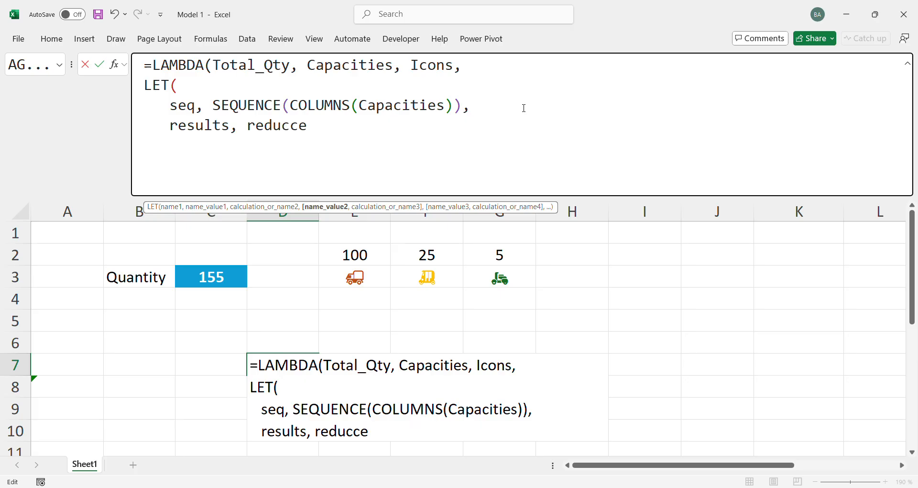
key(BackSpace)
key(BackSpace)
key(BackSpace)
key(BackSpace)
key(BackSpace)
key(BackSpace)
Copy the whole formula text, cancel the cell entry and paste the formula back into D7
key(ctrl+a)
key(ctrl+c)
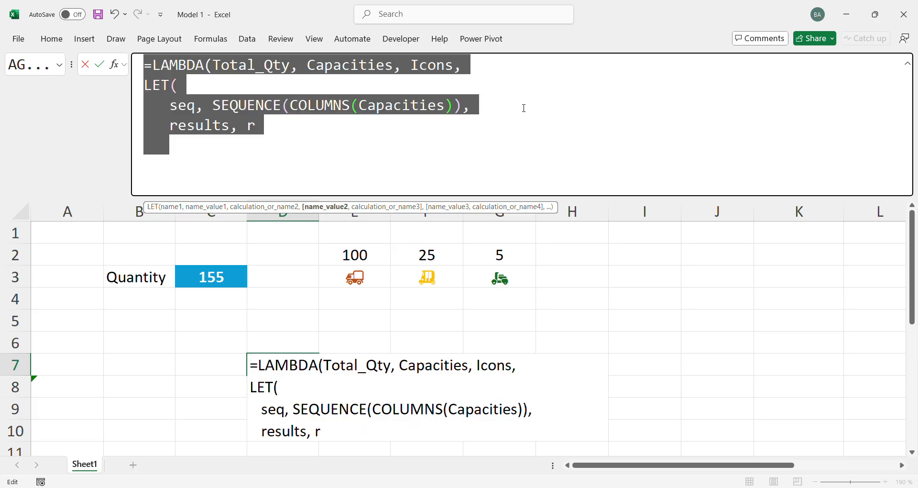
key(Escape)
click(313, 74)
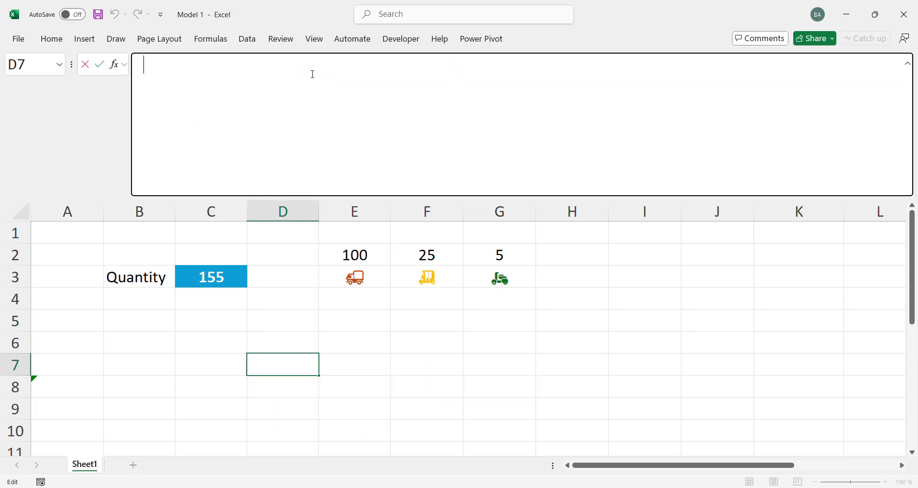
key(ctrl+v)
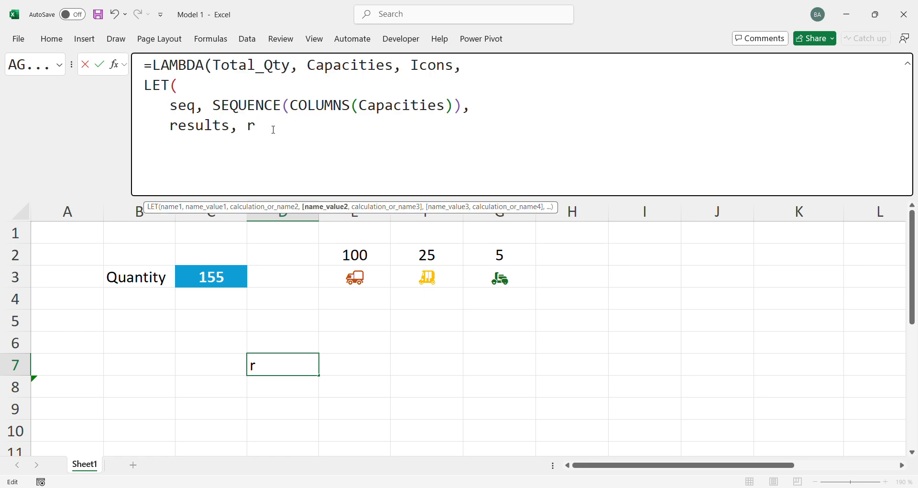
text(ed)
click(239, 106)
click(293, 127)
key(BackSpace)
key(BackSpace)
key(BackSpace)
key(BackSpace)
click(321, 208)
key(BackSpace)
Begin a REDUCE function as the value of the results name in the D7 formula
text(s)
key(BackSpace)
text(red)
key(Tab)
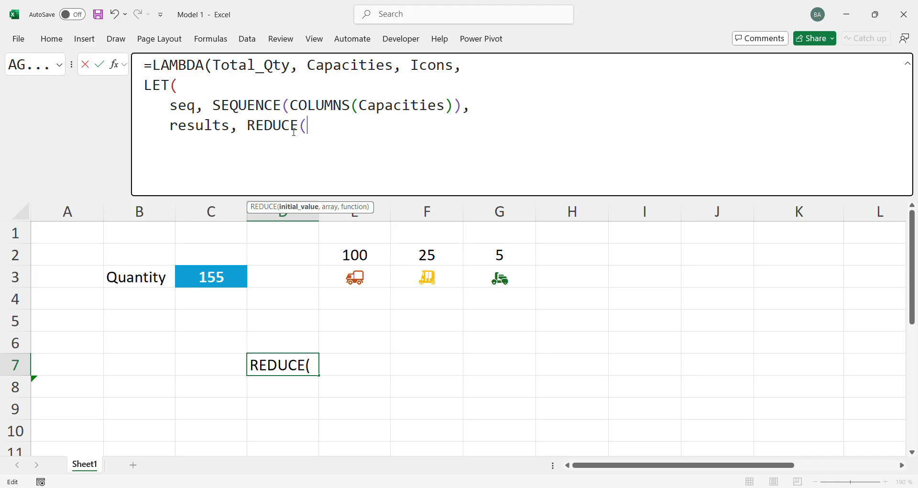
Enter HSTACK(Total_Qty, "") as the initial value of REDUCE
text(h)
key(Tab)
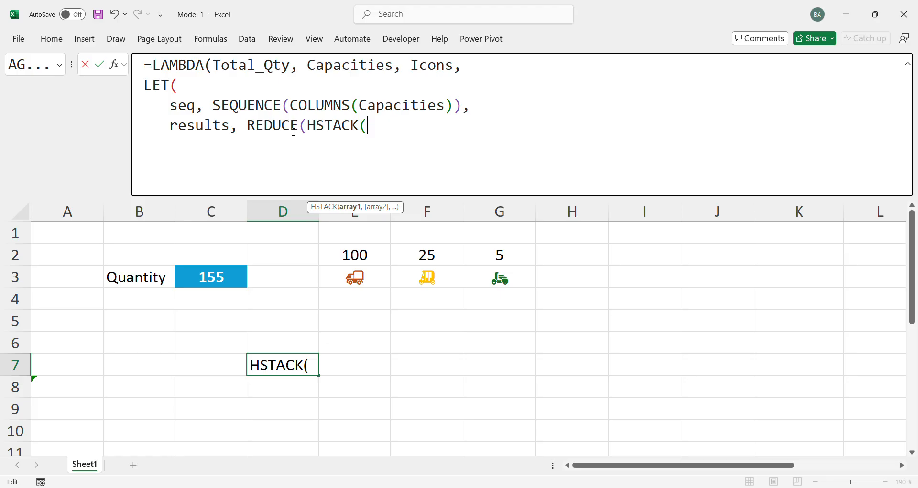
text(tita)
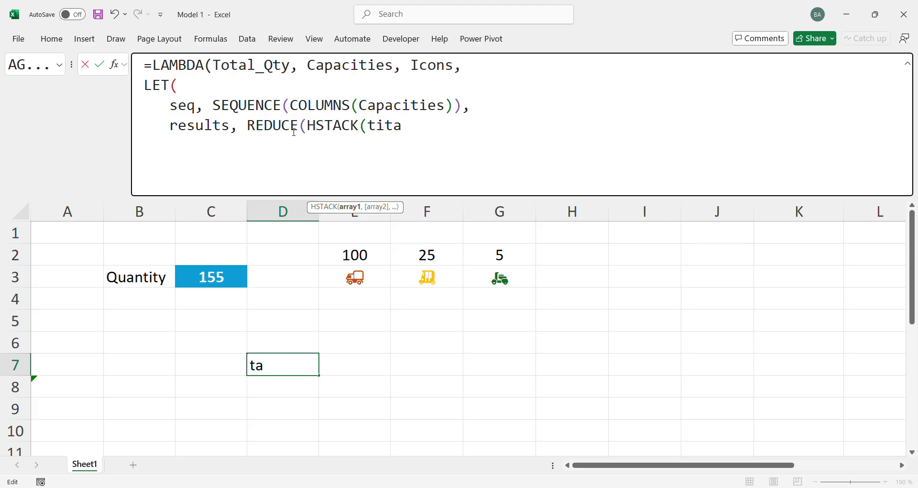
key(Return)
key(Return)
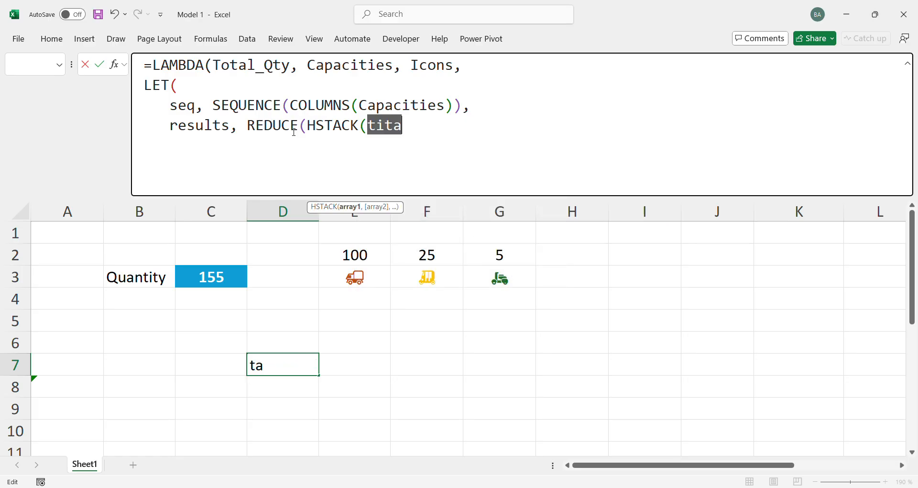
text(tot)
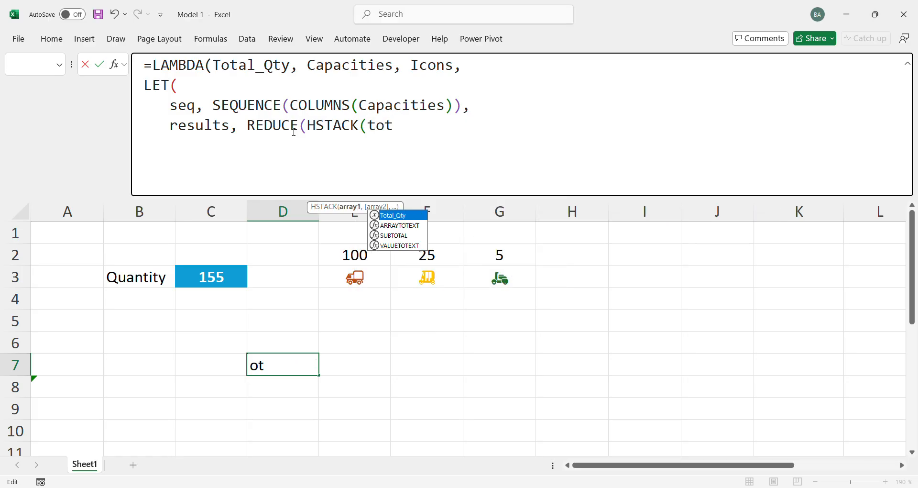
key(Tab)
text(,)
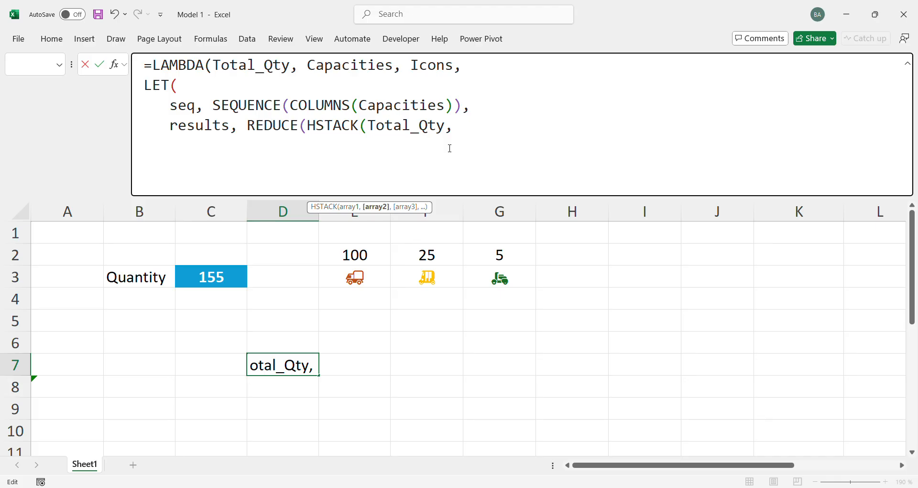
text(""))
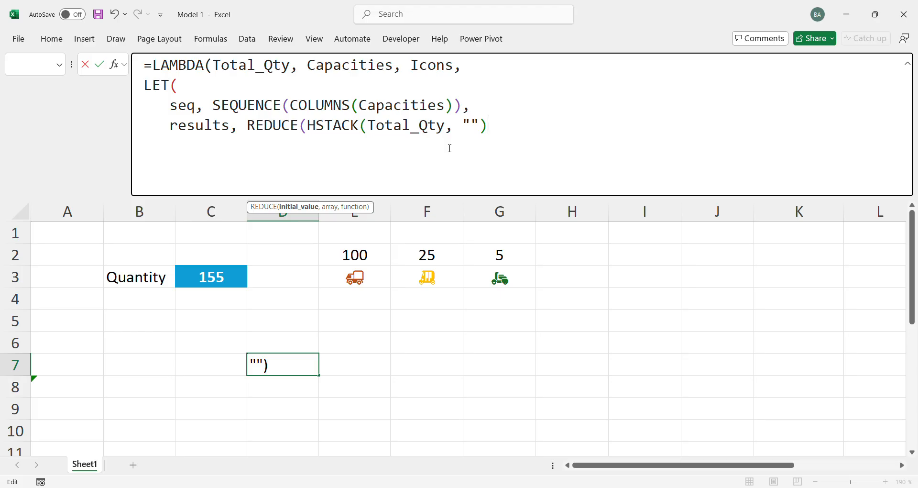
text(,)
Set seq as the REDUCE array and open its LAMBDA with parameters acc and current_index, ending with a line break
text(seq)
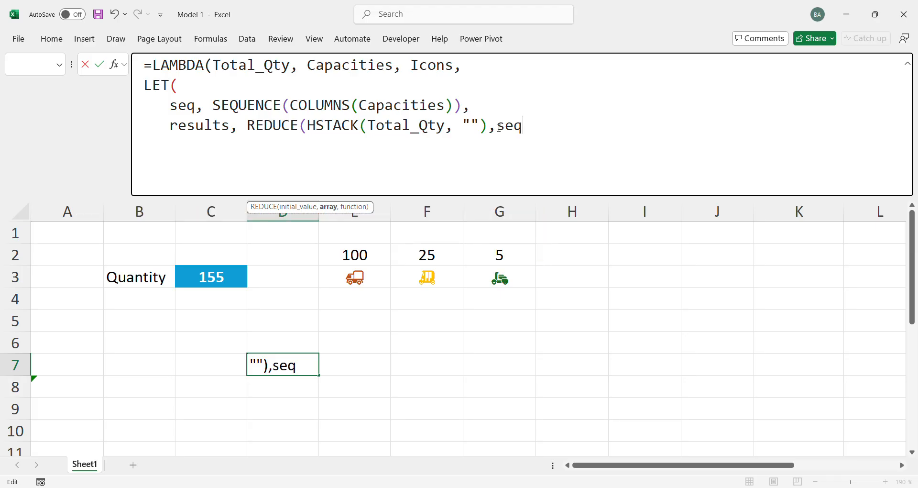
text(, lam)
key(Tab)
text(acc)
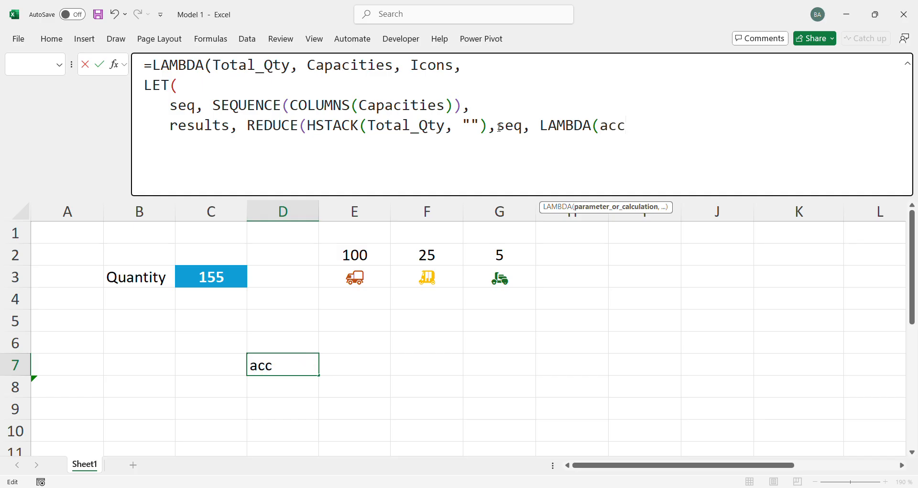
text(u)
key(BackSpace)
text(, )
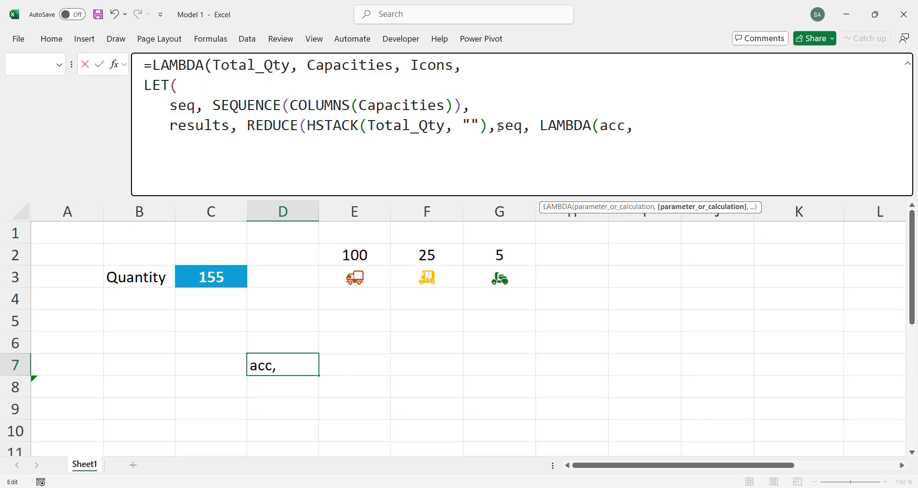
text(current)
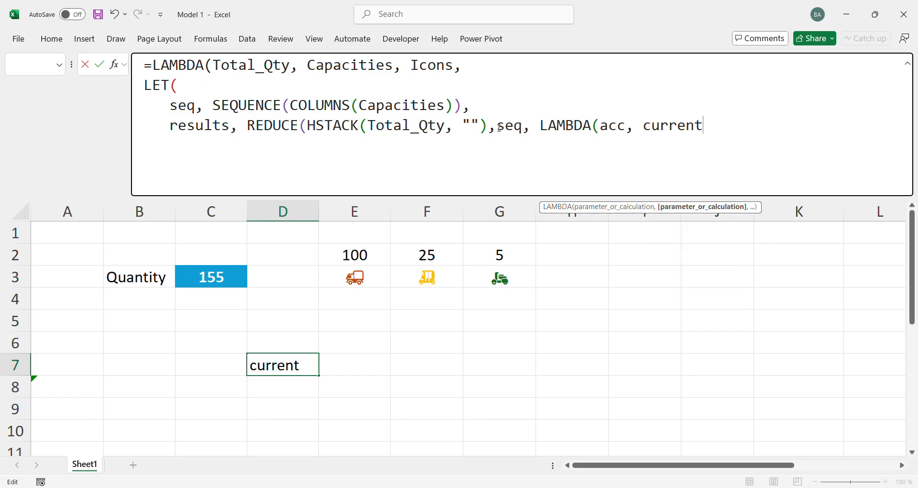
text(_index)
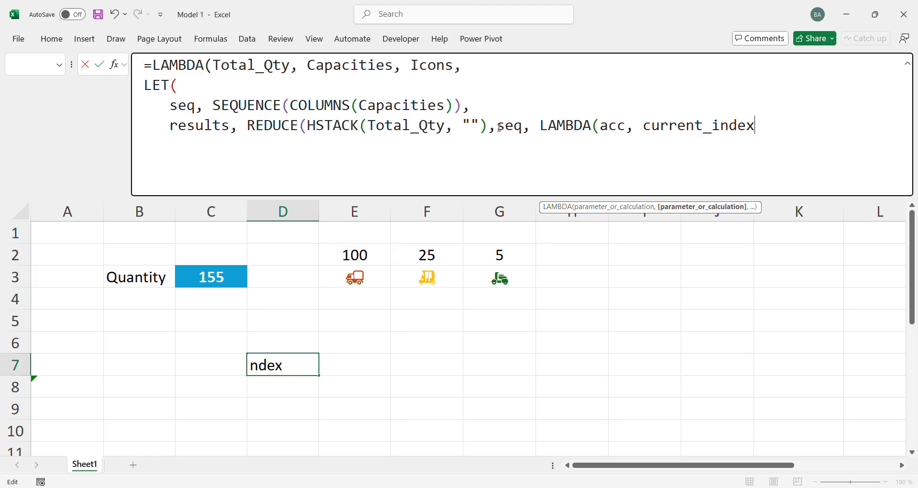
text(,)
key(alt+Return)
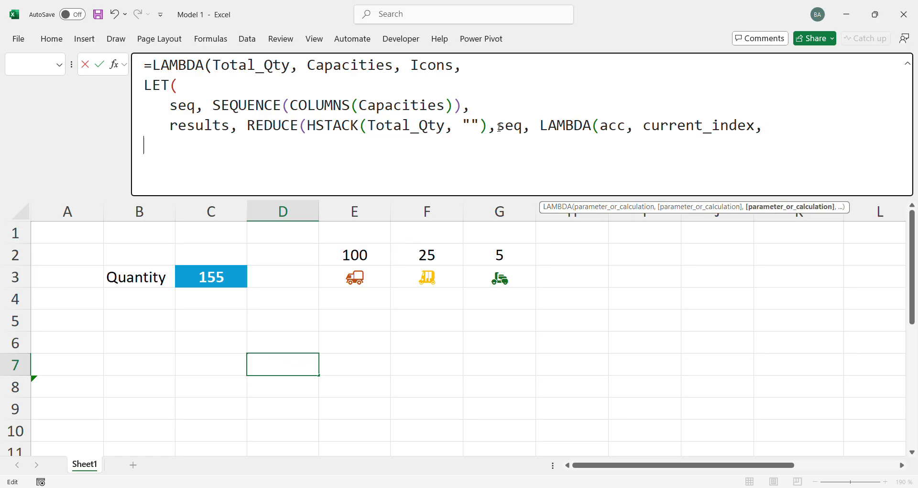
Open a nested LET inside the inner LAMBDA with remaining_qty as its first name
text(let)
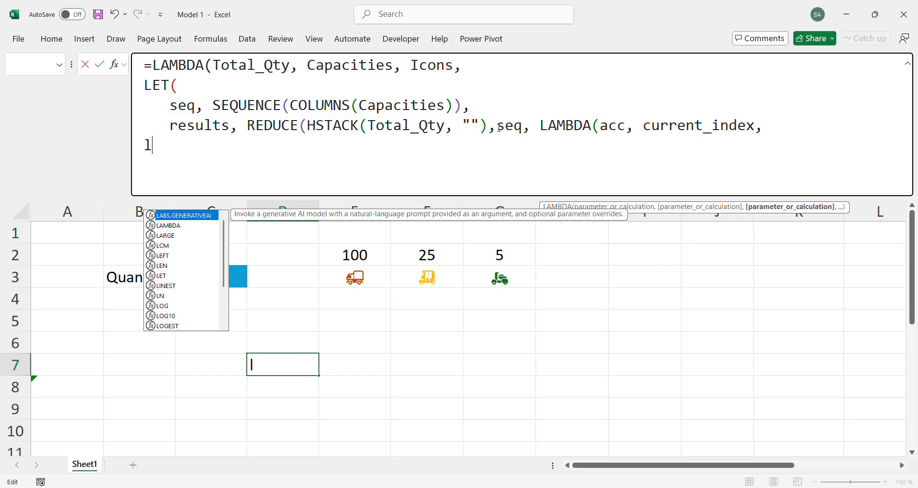
key(Tab)
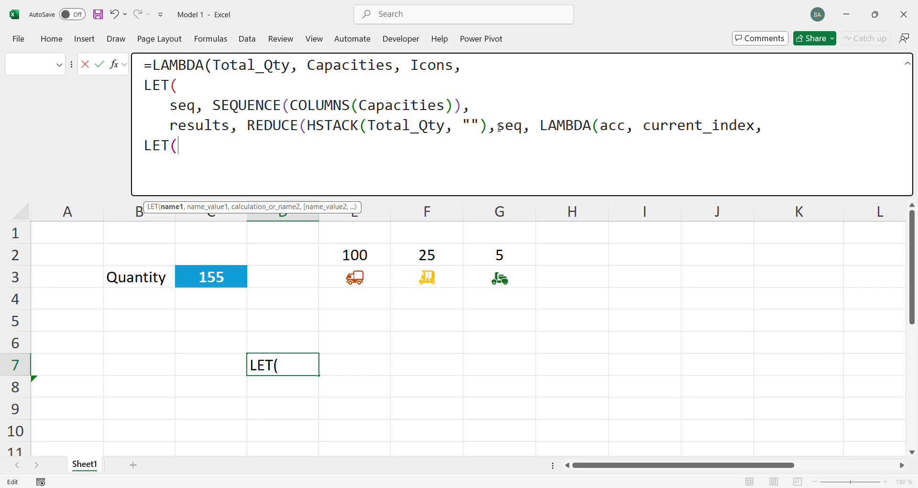
text(remainin)
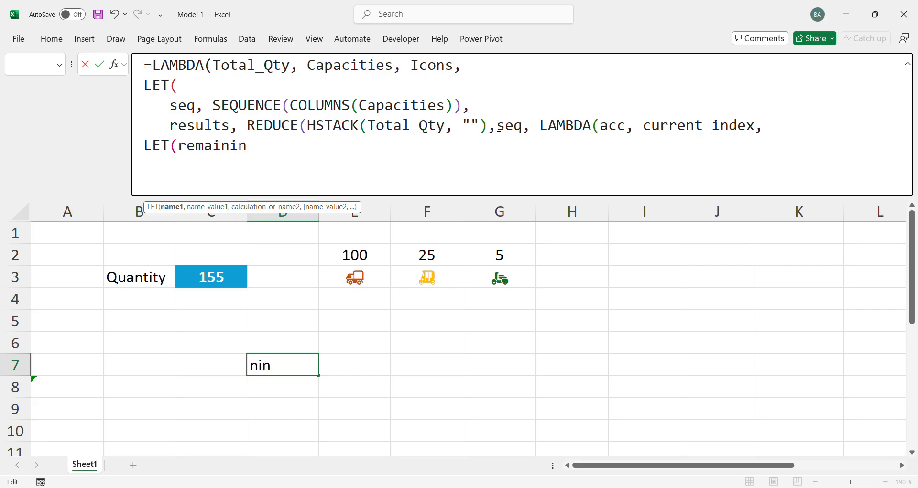
text(g_qty,)
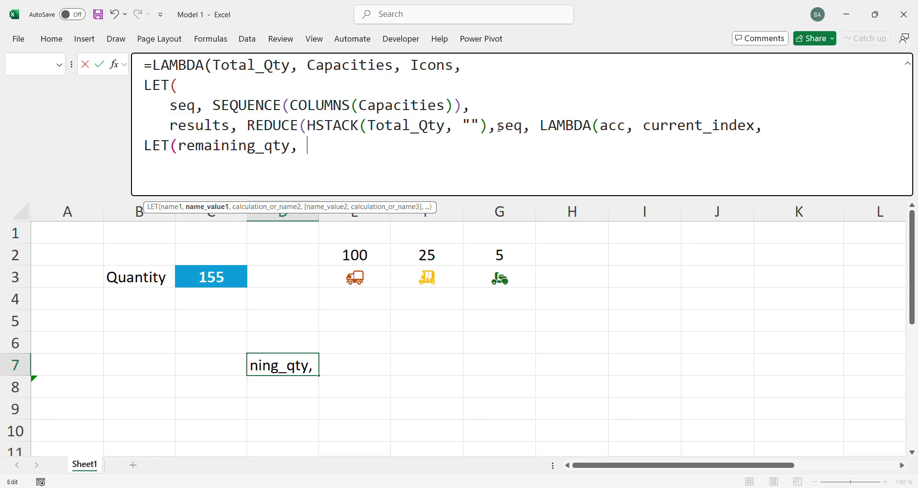
Define remaining_qty as INDEX(acc,1) and begin an indented line below it
text(index)
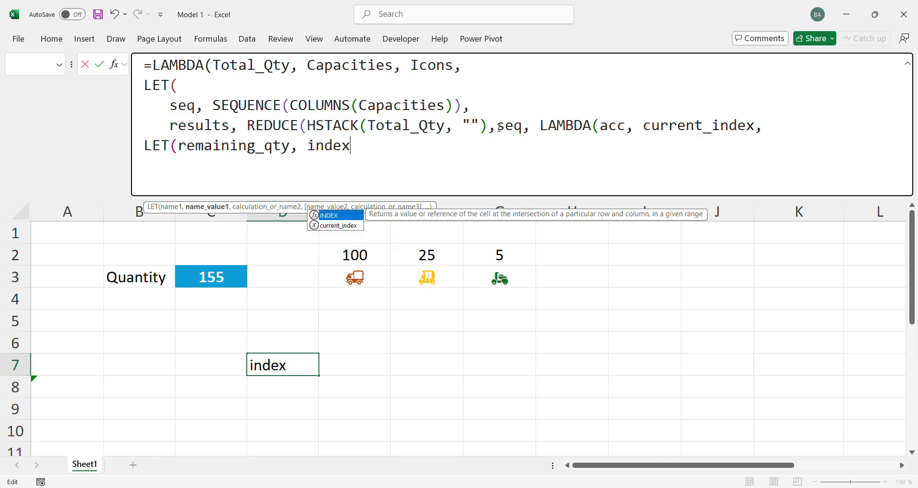
key(Tab)
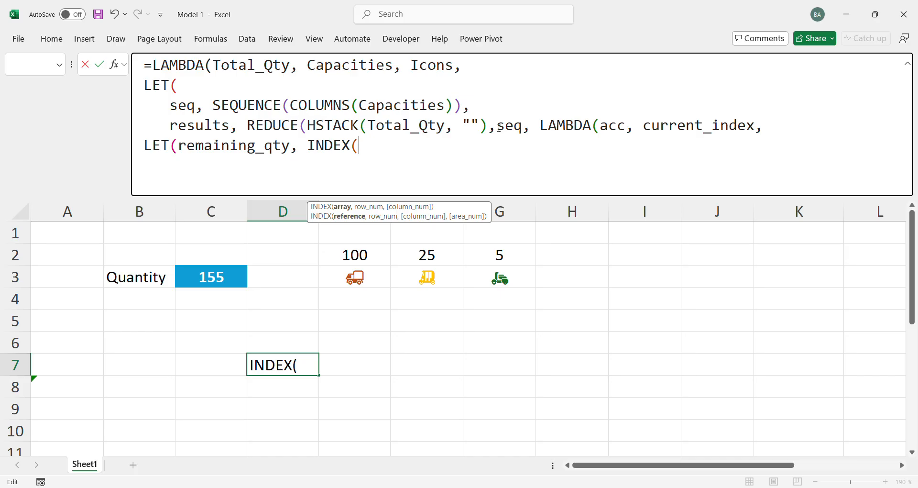
text(acc)
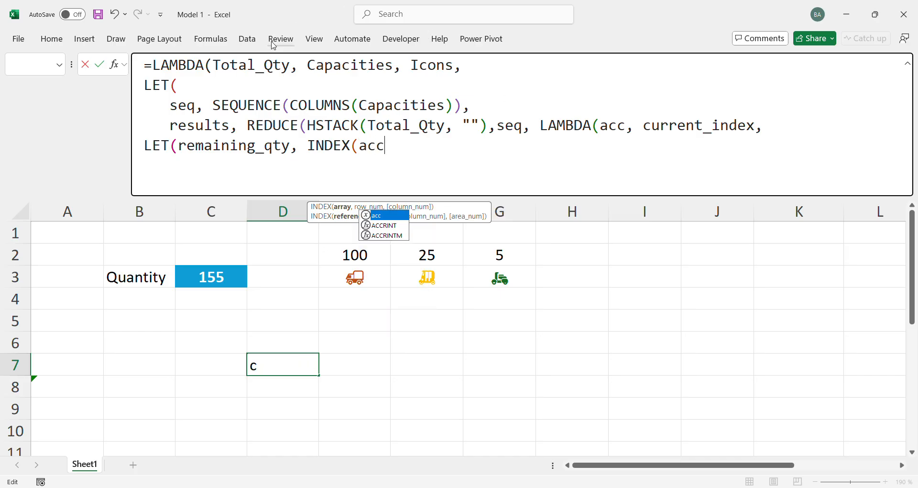
click(306, 126)
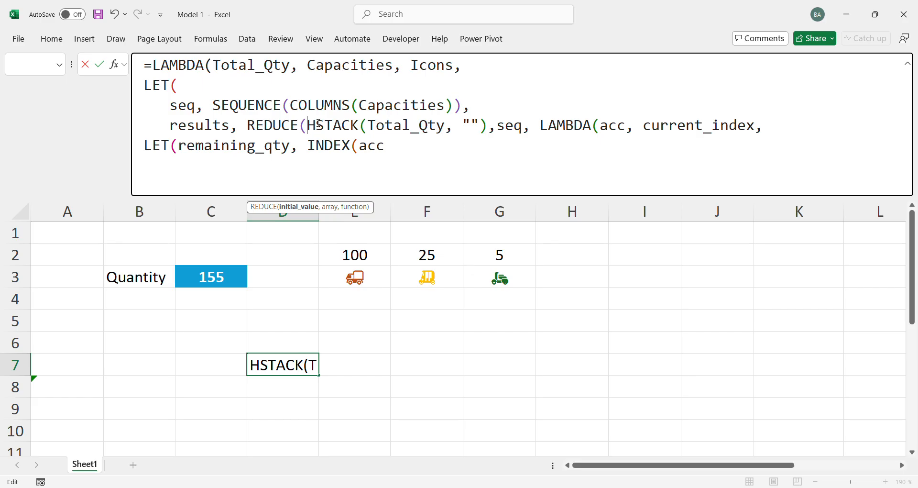
drag(369, 125, 392, 125)
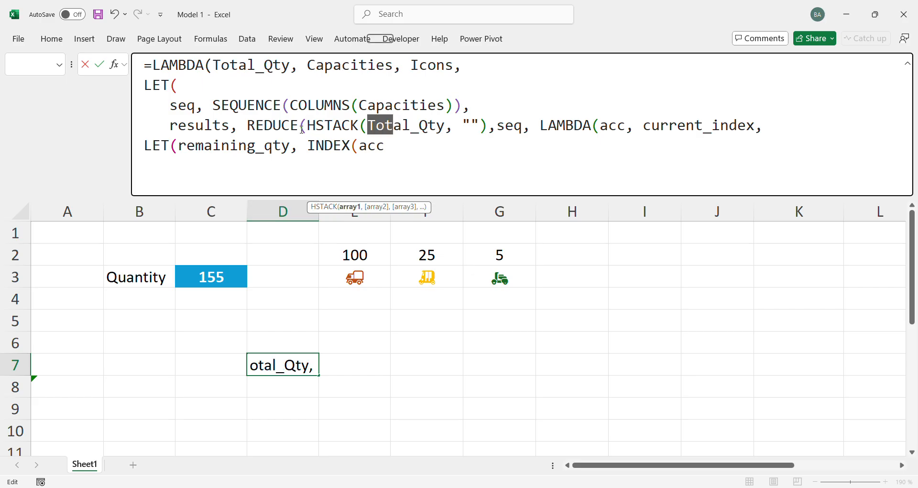
drag(305, 126, 488, 125)
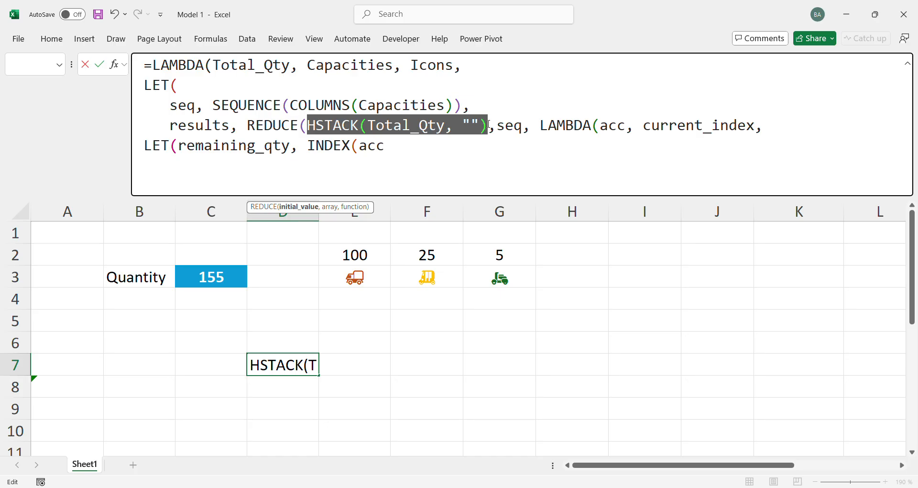
click(418, 146)
text(,1))
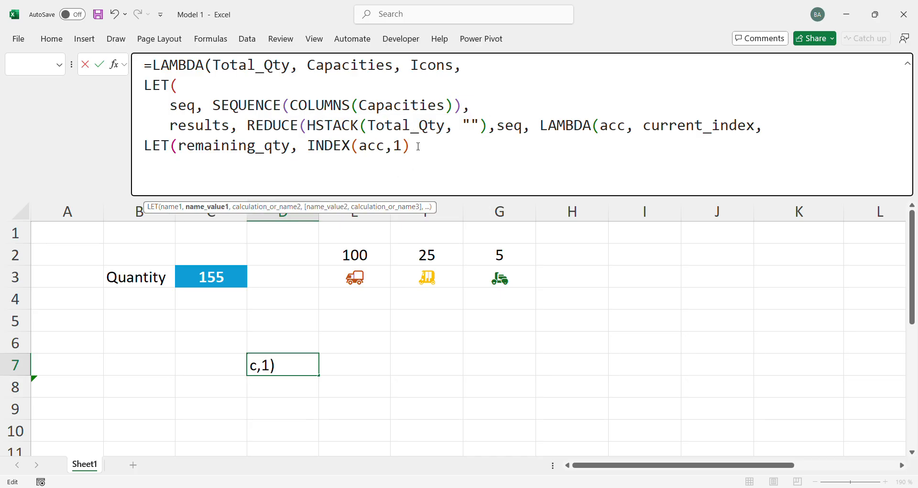
text(,)
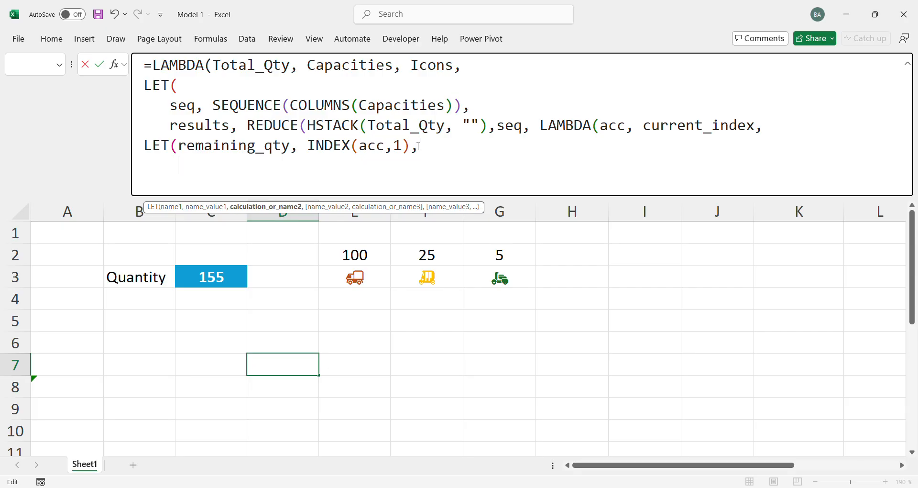
text(current)
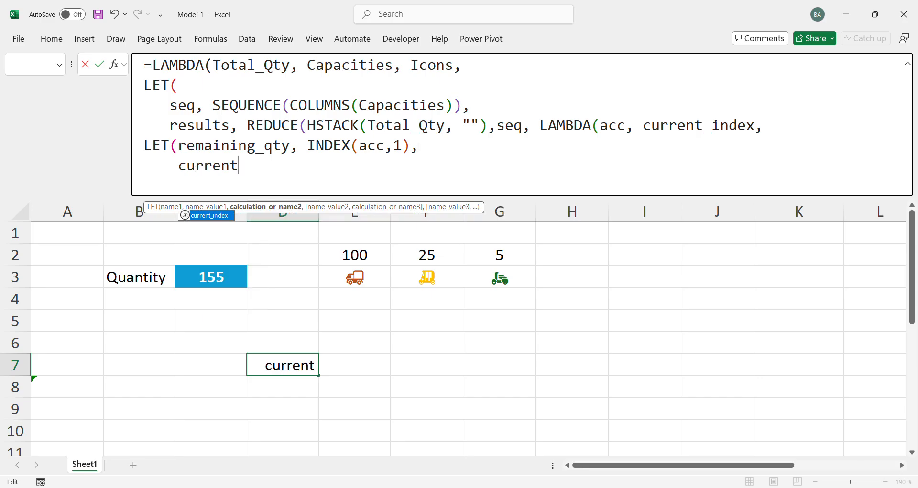
text(_str)
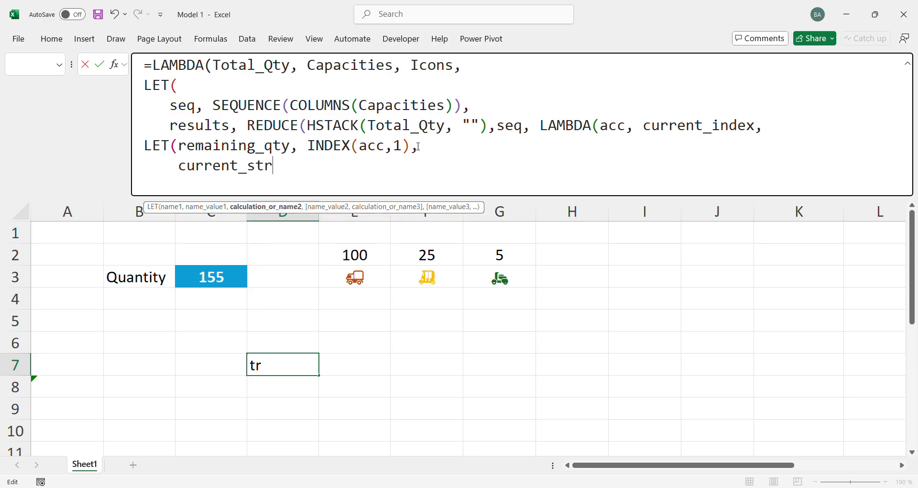
text(ing, inde)
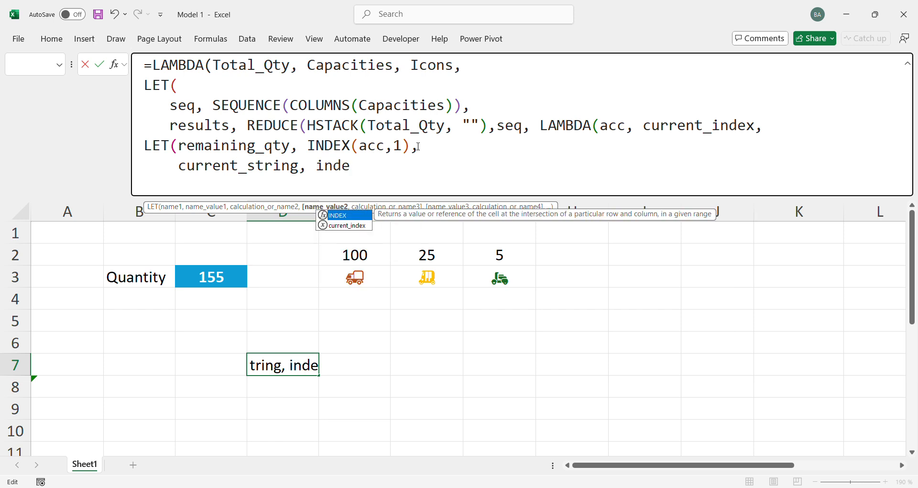
Define current_string as INDEX(acc,2) in the nested LET and begin a new line after it
key(Tab)
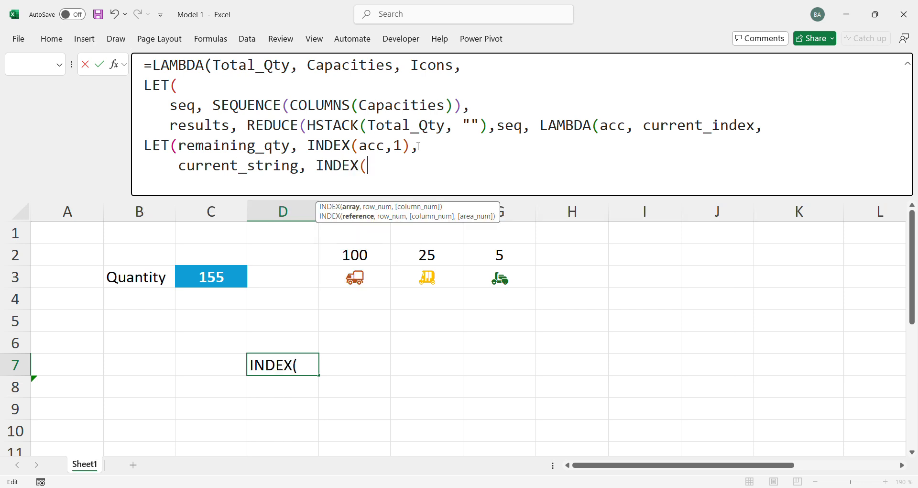
text(acc,2),)
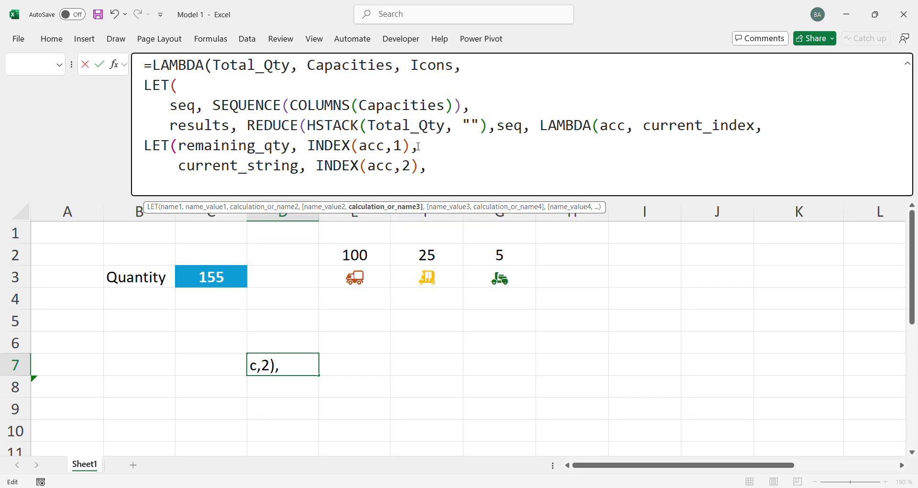
key(alt+Return)
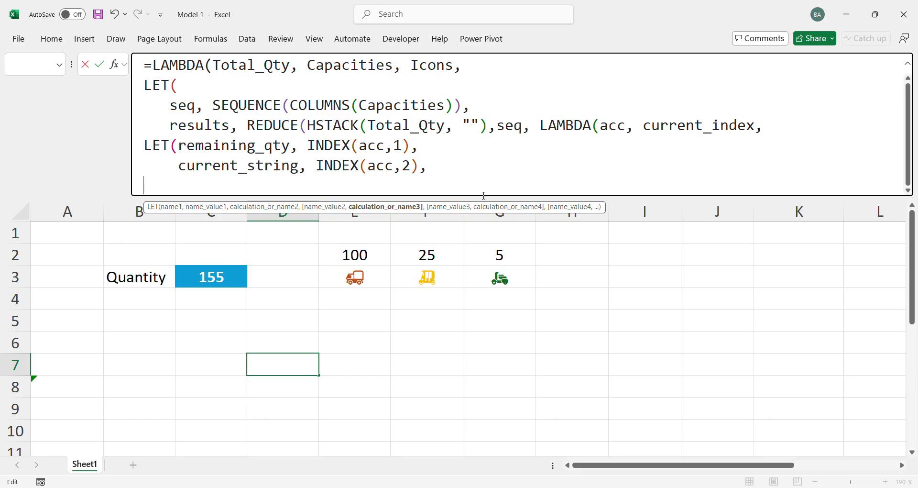
Enlarge the formula bar, select the entire draft LAMBDA formula, and leave cell D7 without entering it
drag(484, 195, 453, 202)
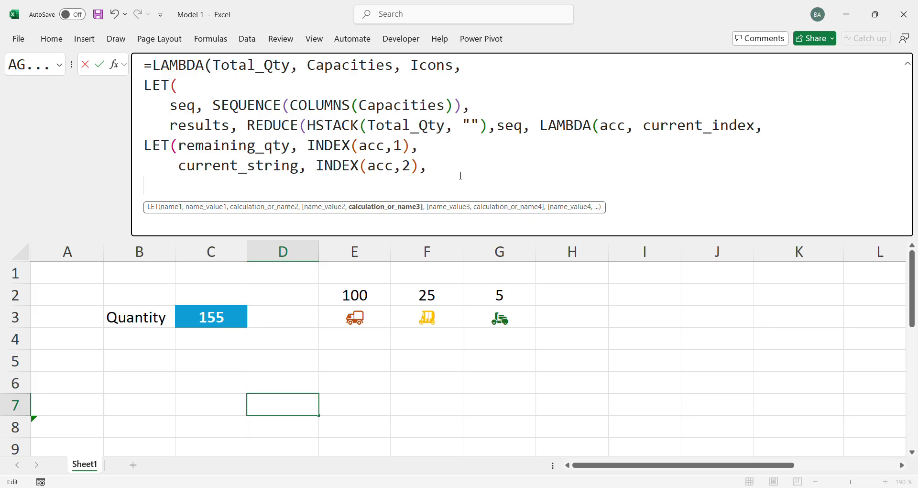
drag(460, 175, 146, 64)
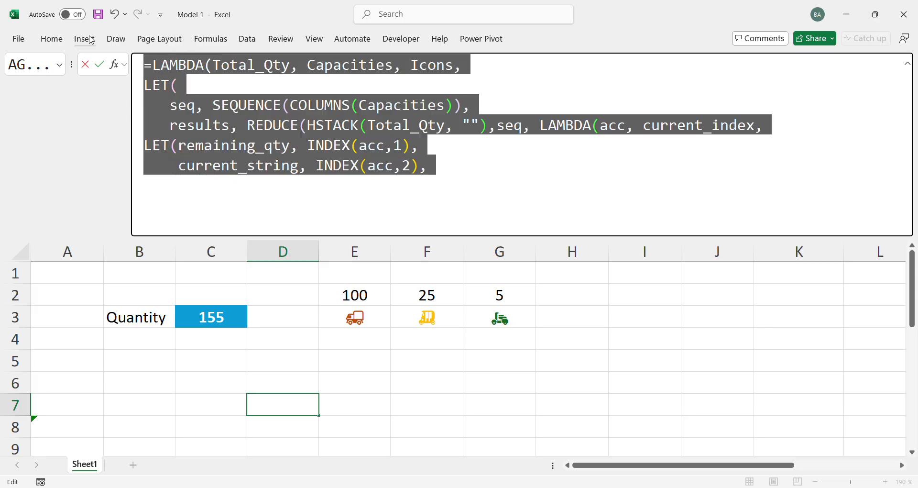
key(Escape)
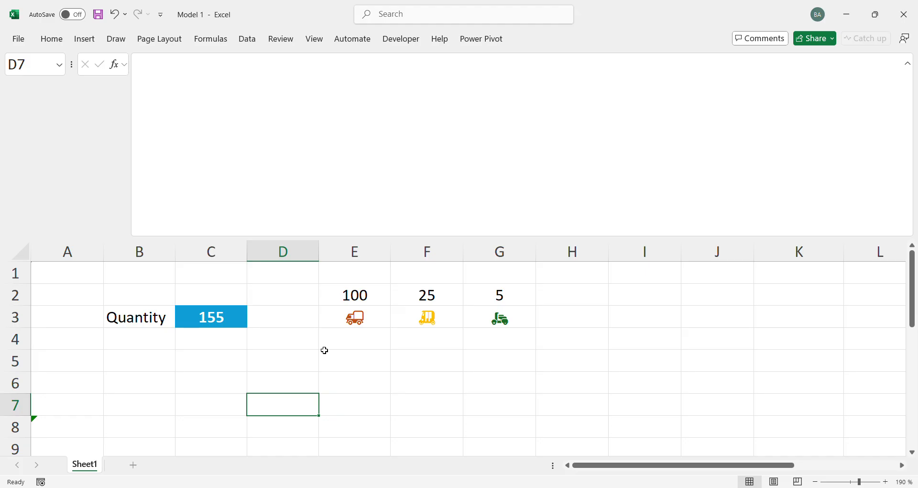
Enter the label Quotient in cell E5
click(313, 356)
click(356, 377)
click(369, 359)
key(Left)
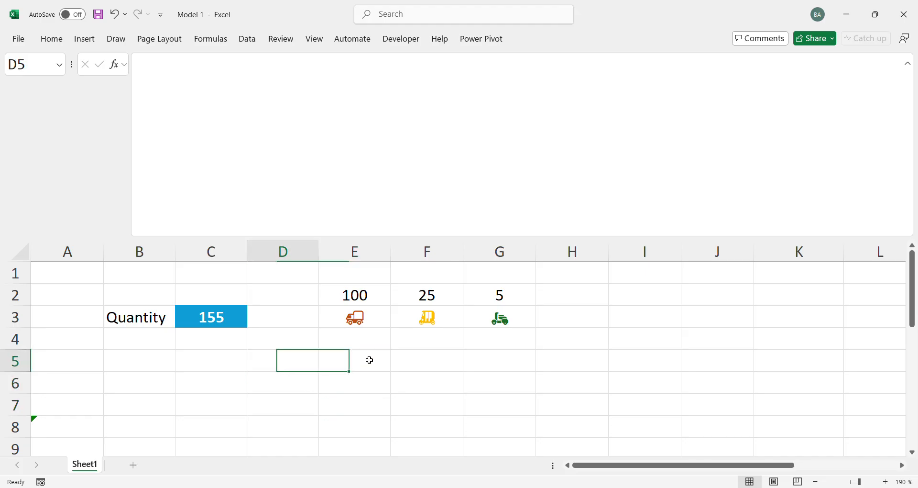
double_click(370, 360)
text(Q)
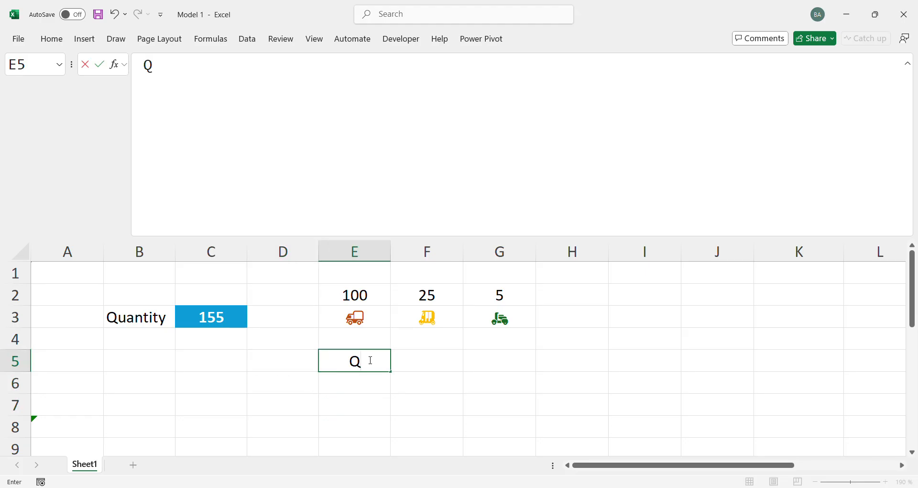
text(ut)
key(BackSpace)
key(BackSpace)
key(BackSpace)
text(Quoy)
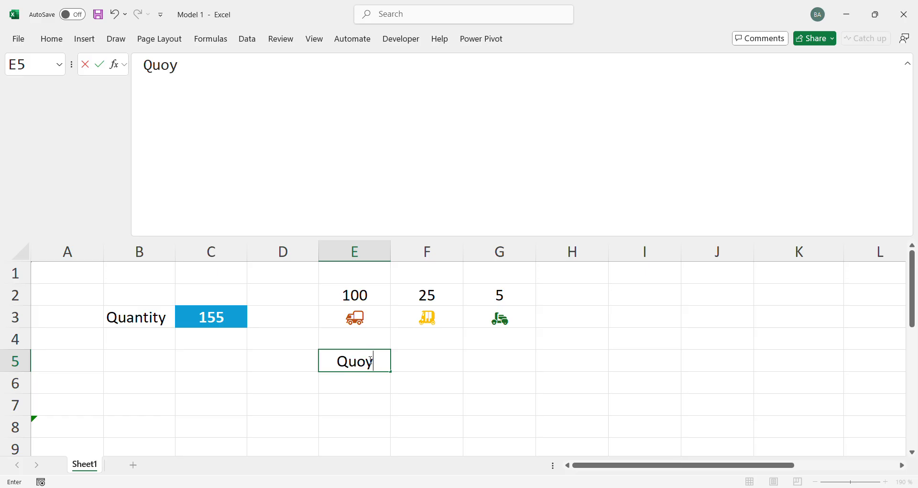
key(BackSpace)
key(BackSpace)
text(i)
key(BackSpace)
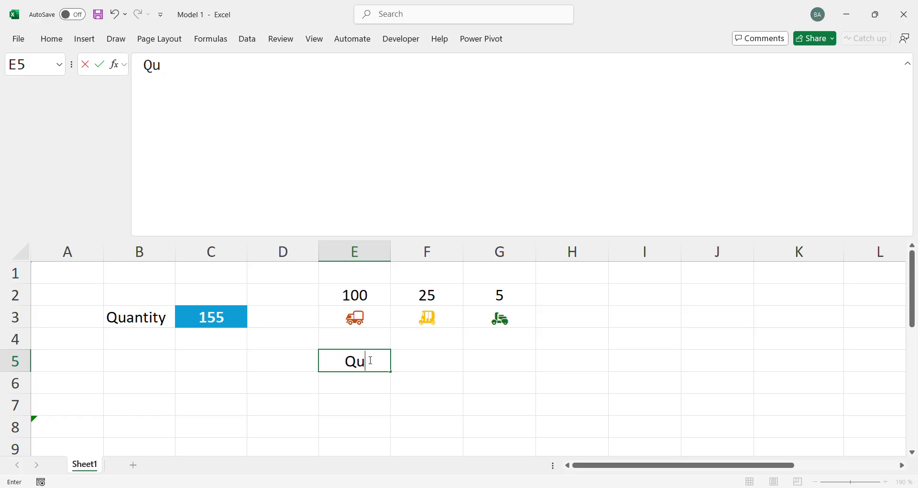
text(otien)
key(Return)
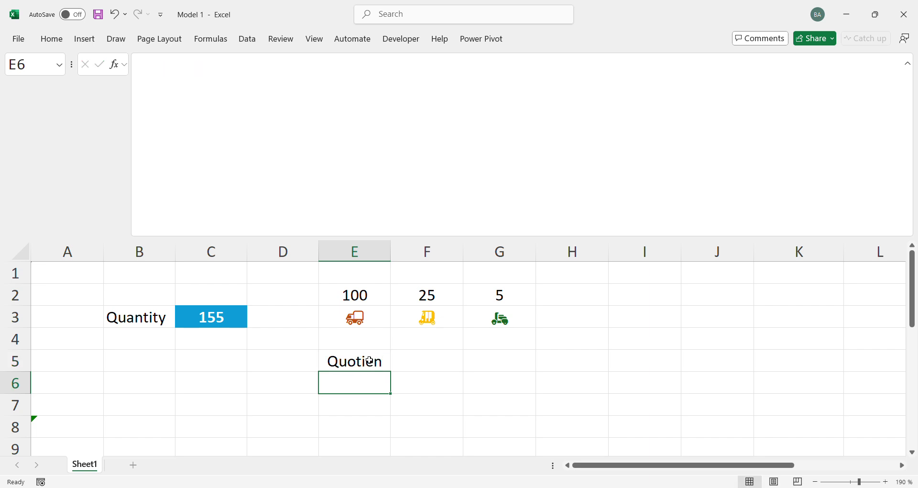
click(369, 360)
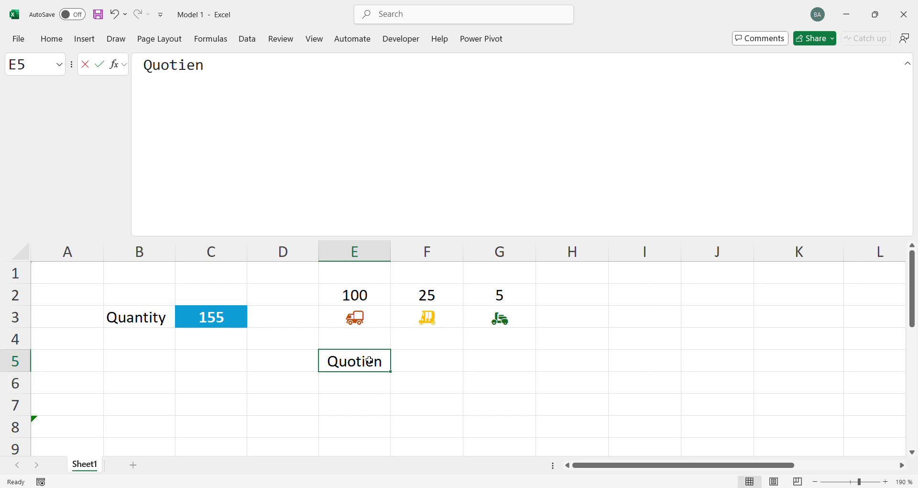
key(F2)
key(BackSpace)
text(nt)
key(Return)
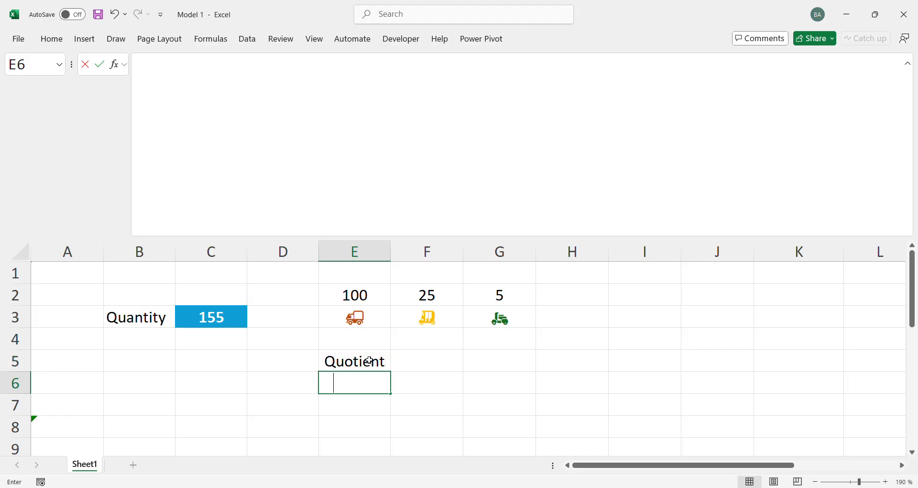
Enter the label Mod in cell E6, directly below the Quotient label
text(Moid)
key(Return)
key(Right)
key(Up)
key(Left)
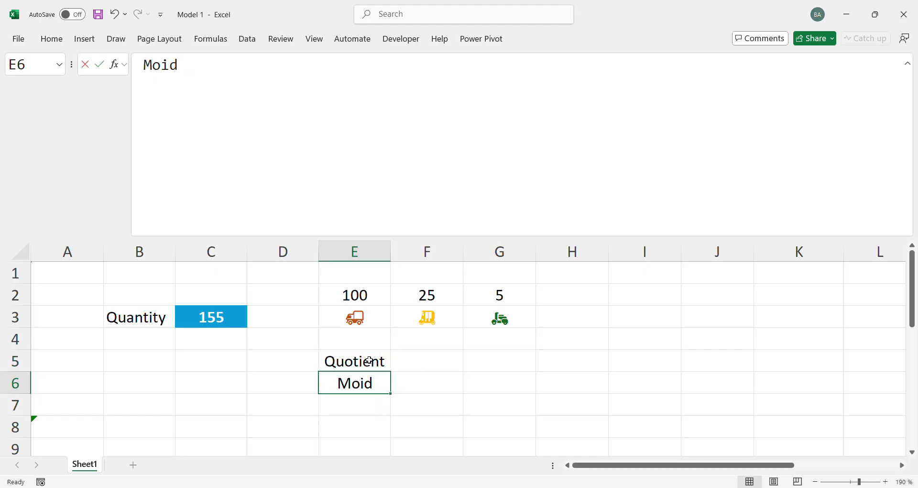
key(F2)
key(BackSpace)
key(BackSpace)
key(BackSpace)
text(od)
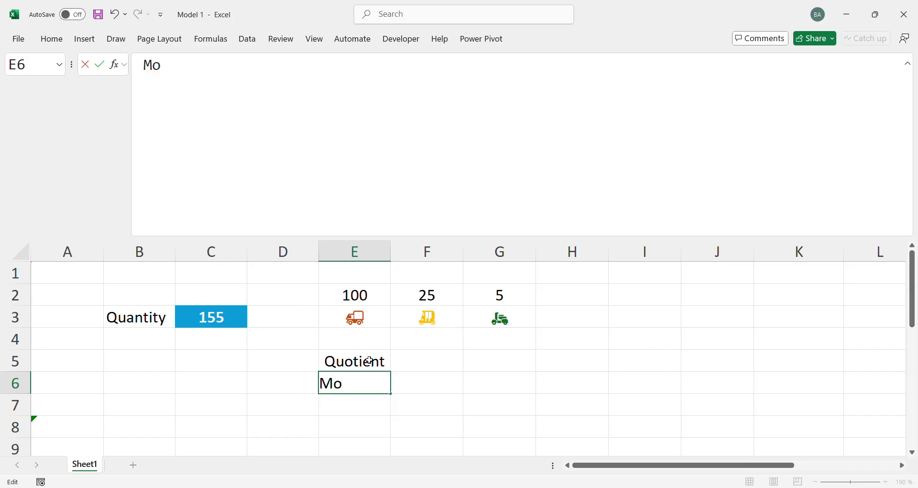
key(Return)
Move the Quotient and Mod labels from E5:E6 one column over to D5:D6
key(Right)
key(Up)
key(Up)
key(Left)
key(shift+Down)
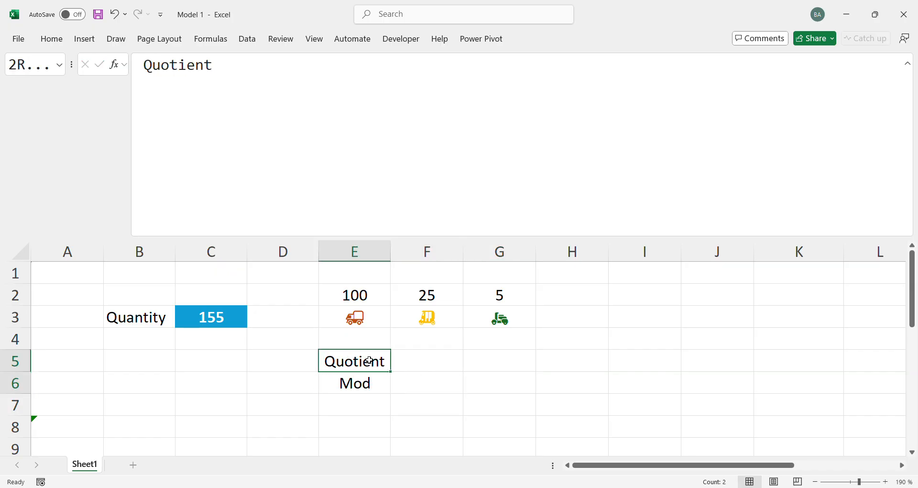
key(ctrl+x)
key(Left)
key(ctrl+v)
Enter =QUOTIENT(C3,E2) in E5 to divide the quantity by the first vehicle capacity
click(370, 359)
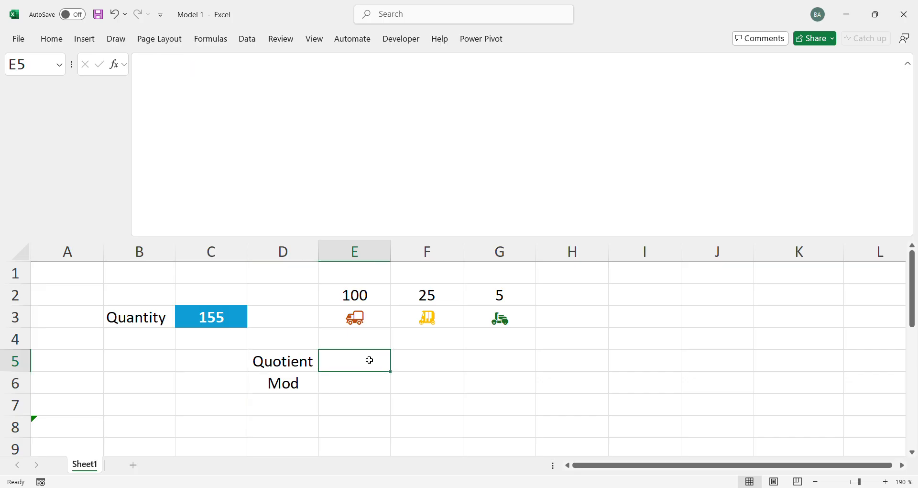
text(=qu)
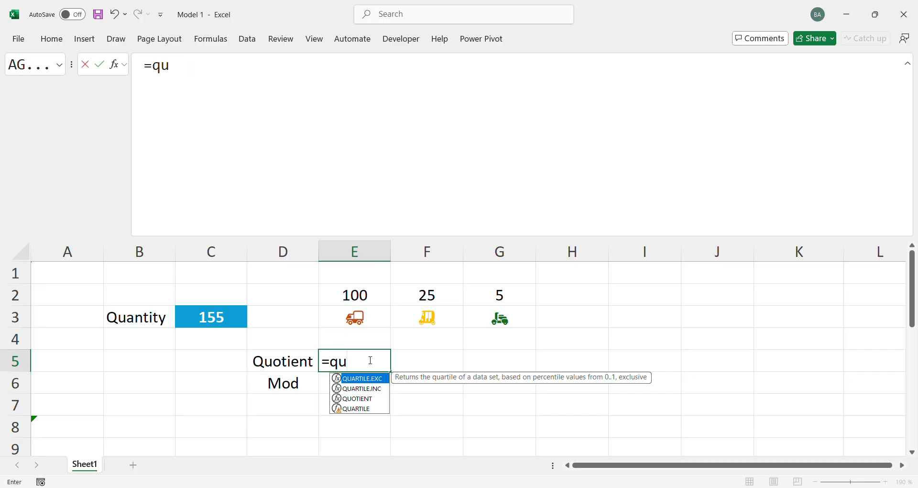
key(Down)
key(Down)
key(Tab)
key(Left)
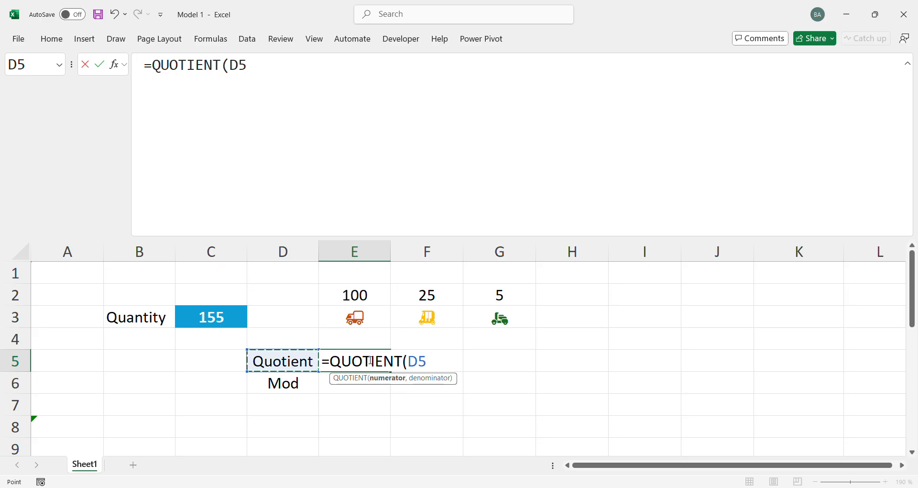
key(Left)
key(Up)
key(Up)
text(,)
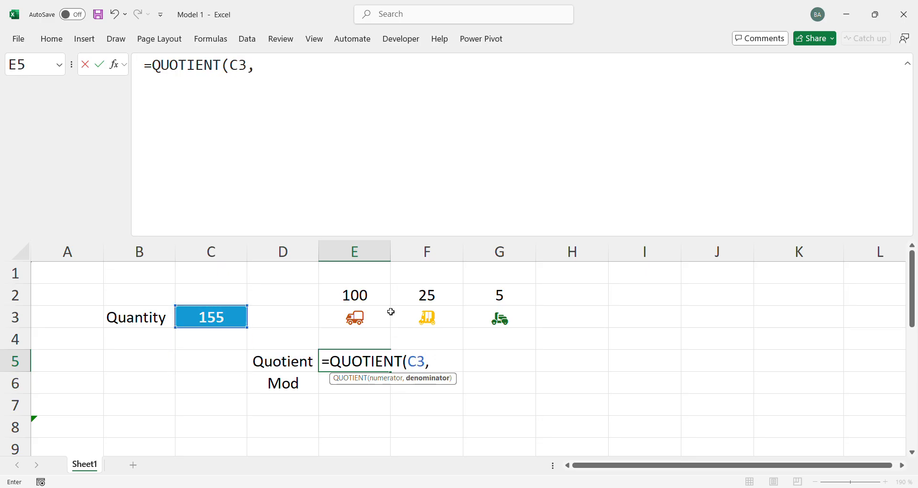
click(373, 295)
text())
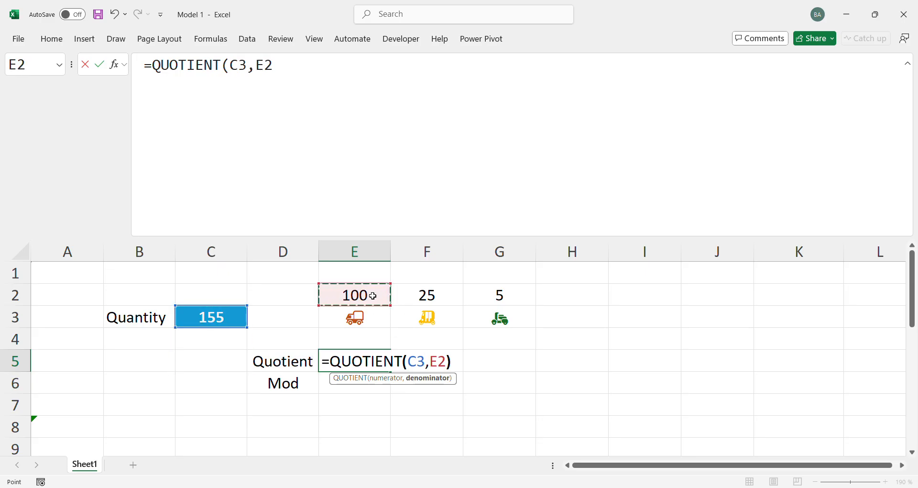
key(Return)
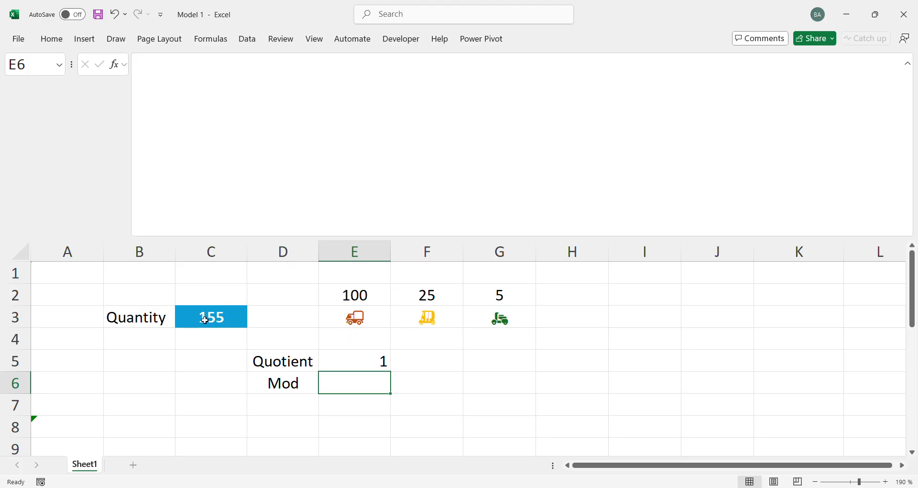
Test the quotient with quantities of 200 and 199 in C3, and undo both changes
click(219, 321)
text(200)
key(Return)
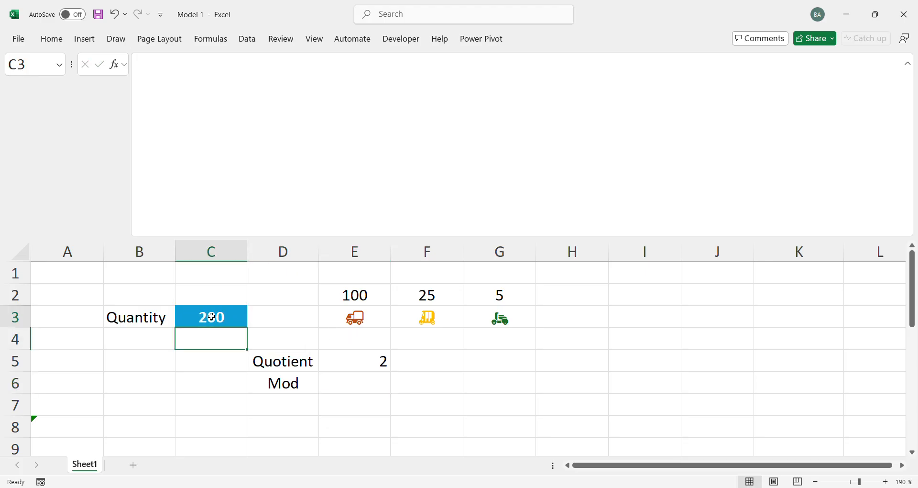
click(212, 316)
click(191, 208)
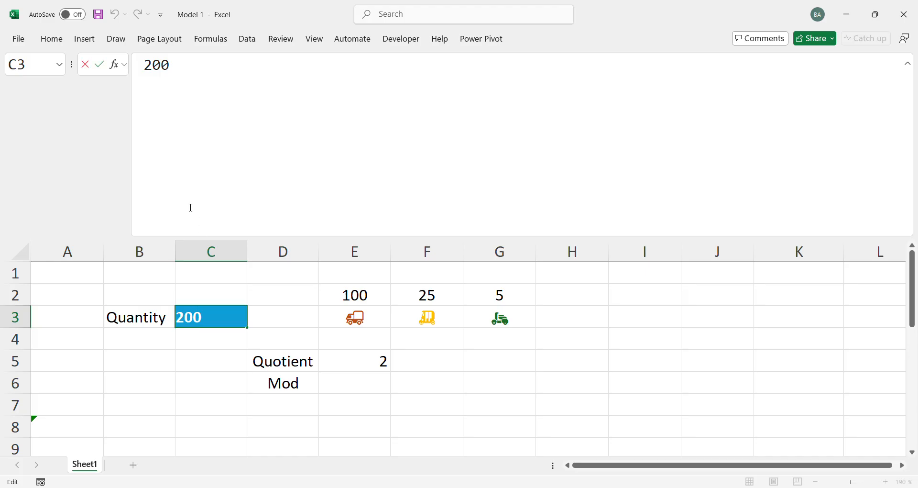
key(Escape)
text(199)
key(Return)
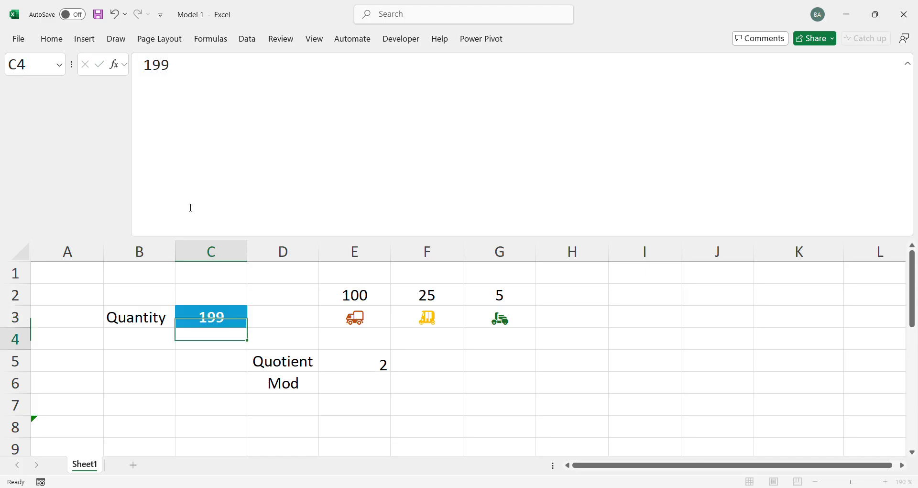
key(ctrl+z)
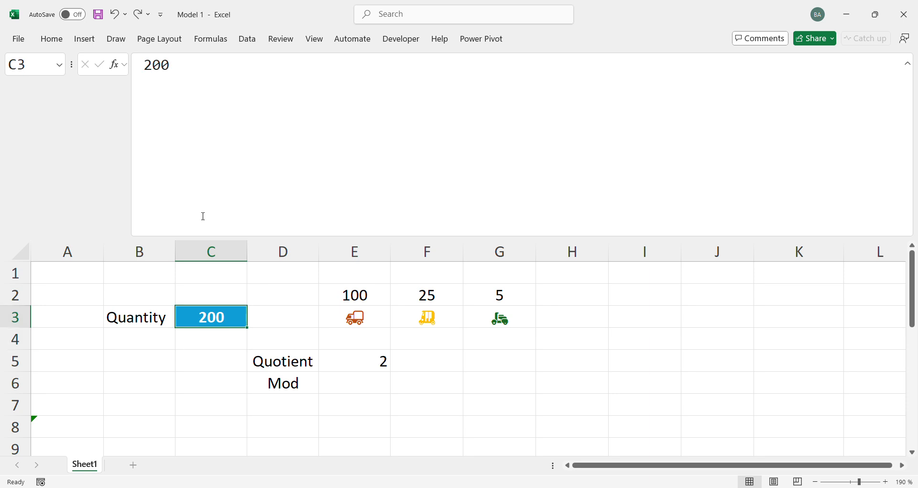
click(387, 365)
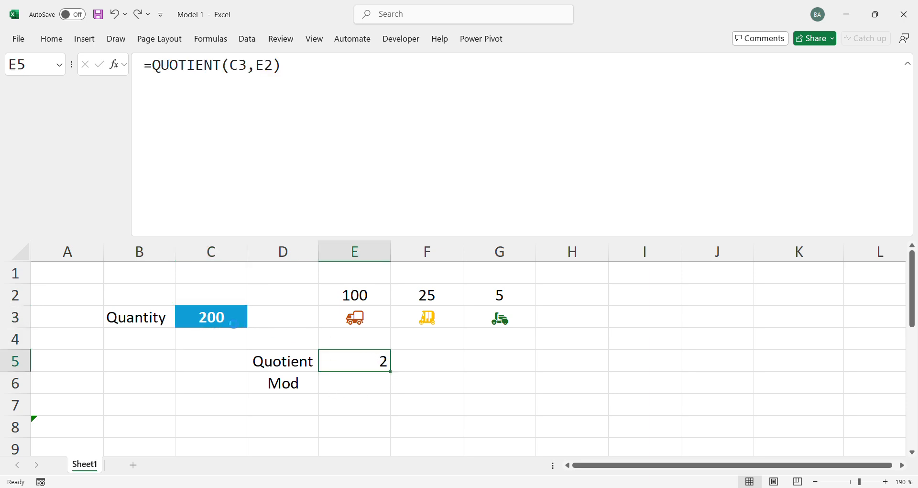
key(ctrl+z)
Enter =MOD(C3,E2) in E6 to get the quantity remaining after the first vehicle capacity
click(355, 352)
double_click(356, 383)
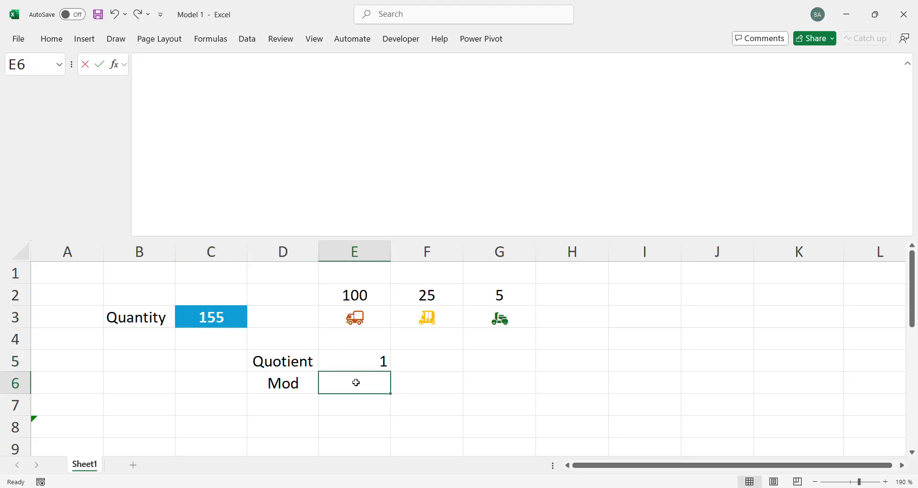
text(=mod)
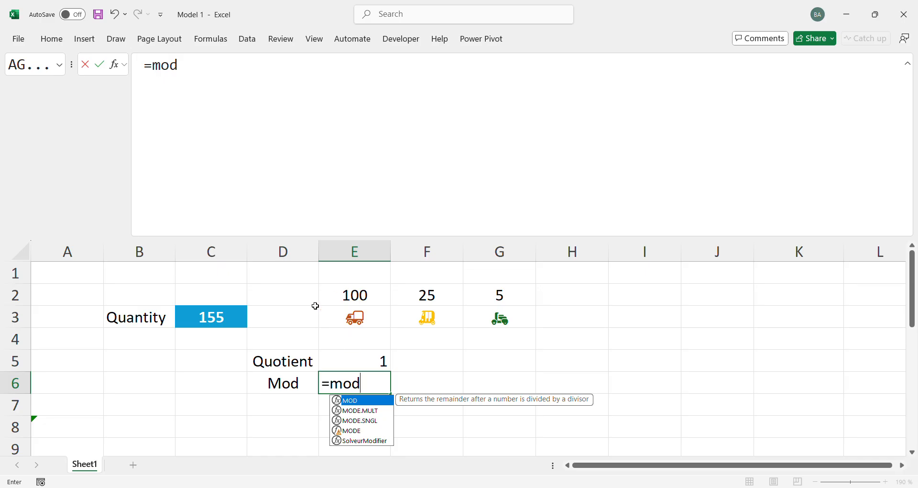
key(Tab)
click(230, 322)
text(,)
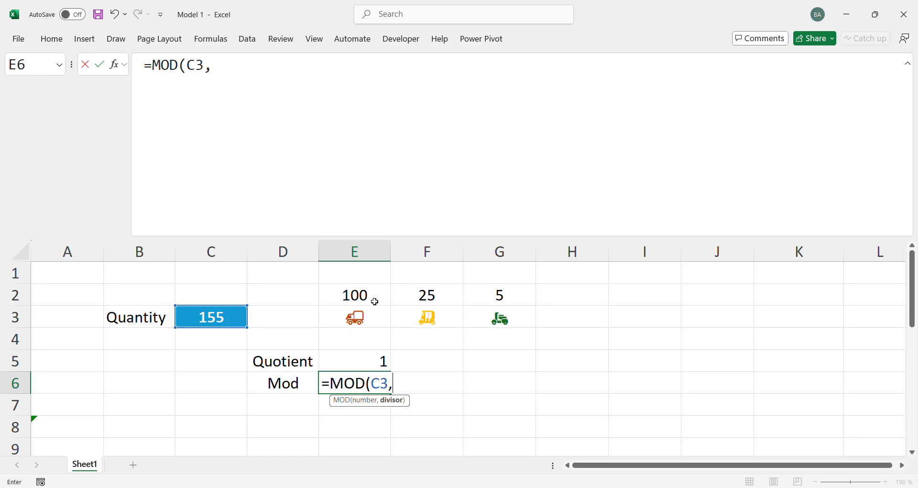
click(373, 290)
text())
key(Return)
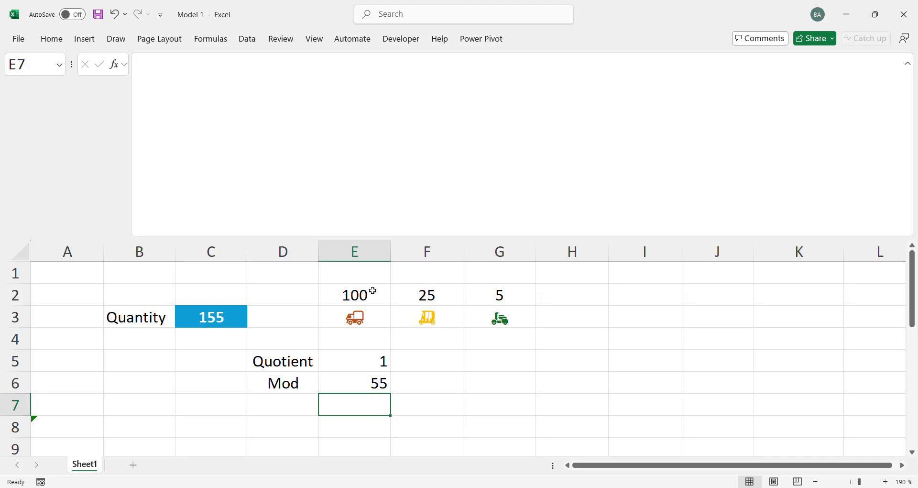
key(Up)
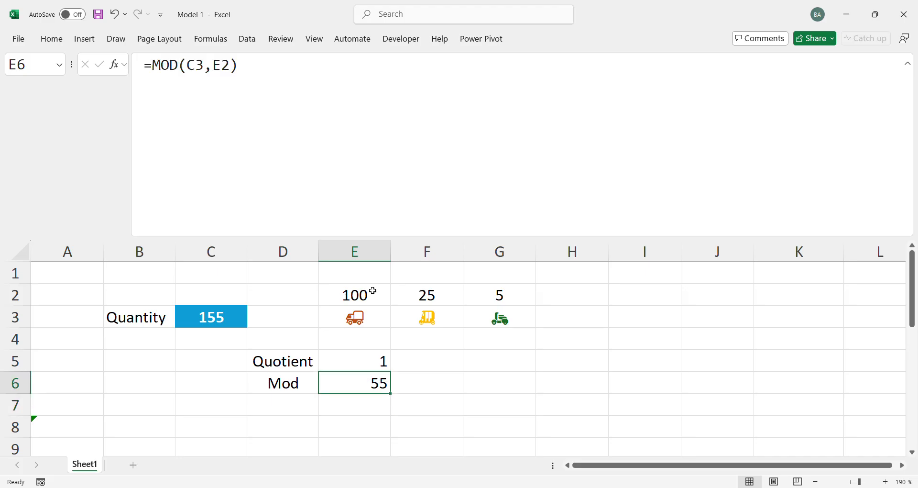
click(373, 290)
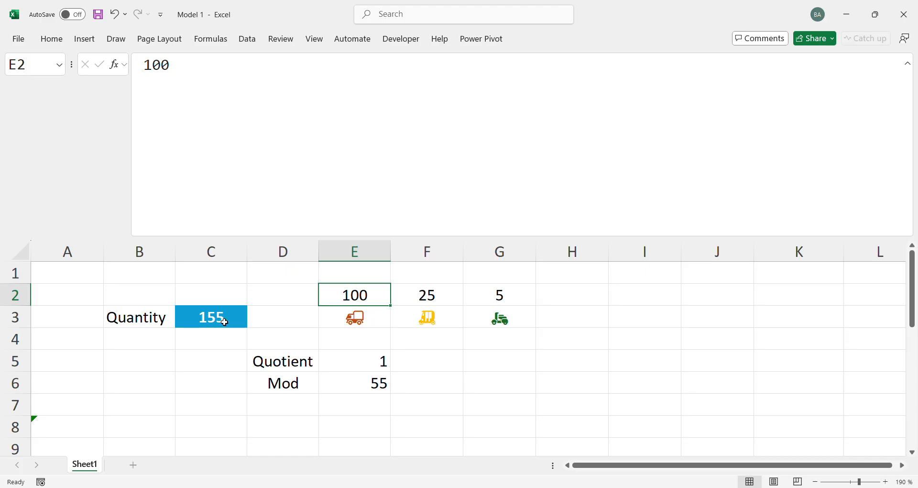
click(369, 389)
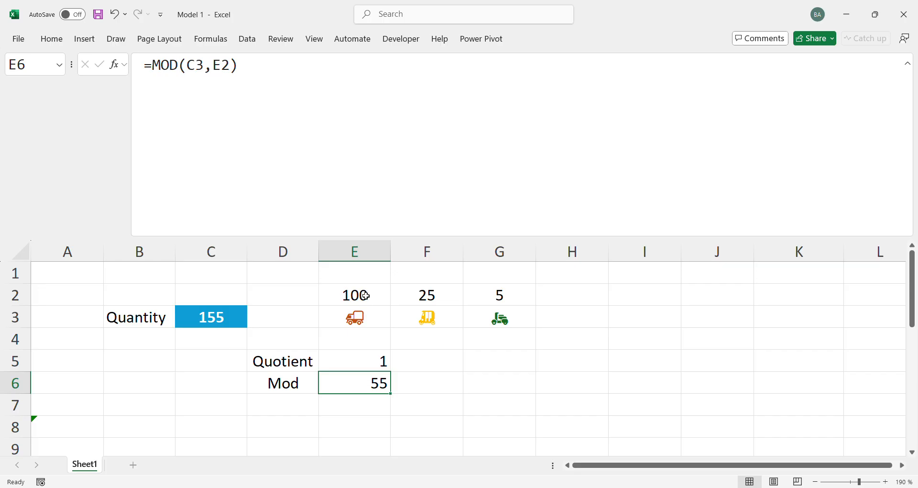
drag(446, 321, 483, 302)
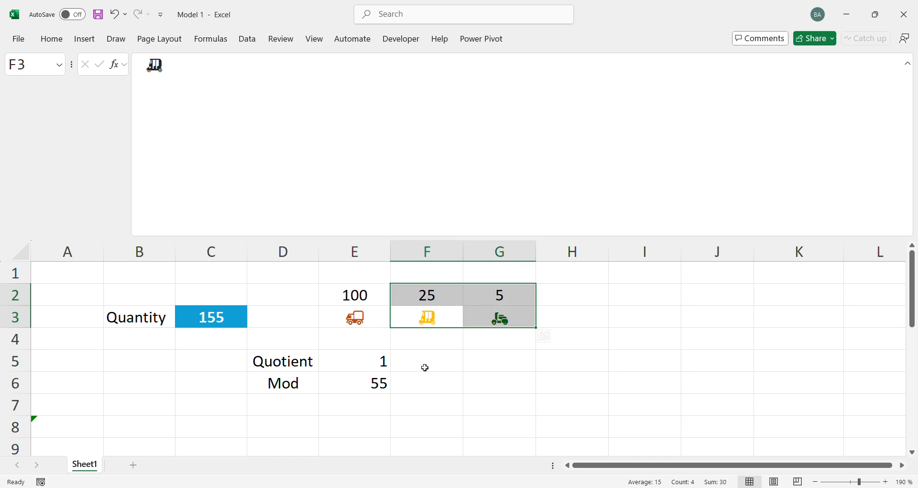
Enter =QUOTIENT(E6,F2) in F5 to divide the remaining quantity by the second vehicle capacity
click(424, 367)
text(=qu)
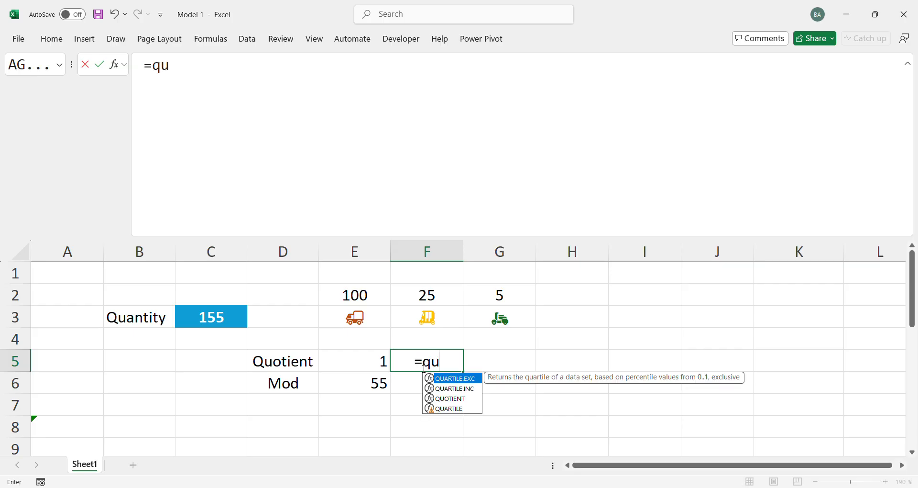
key(Down)
key(Down)
key(Tab)
key(Down)
key(Left)
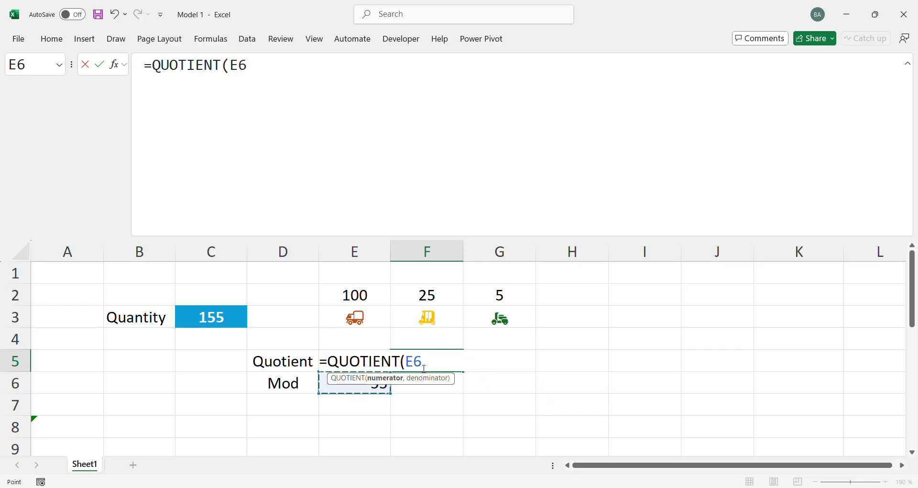
text(,)
click(433, 295)
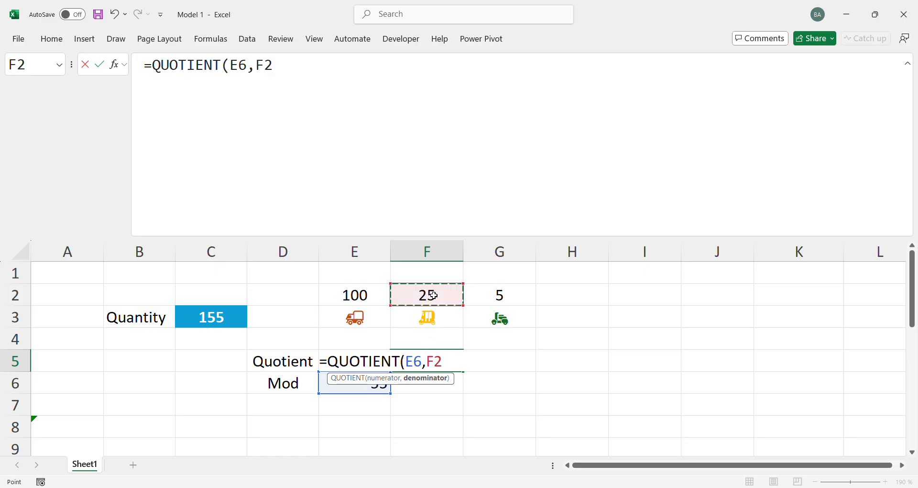
text())
key(Return)
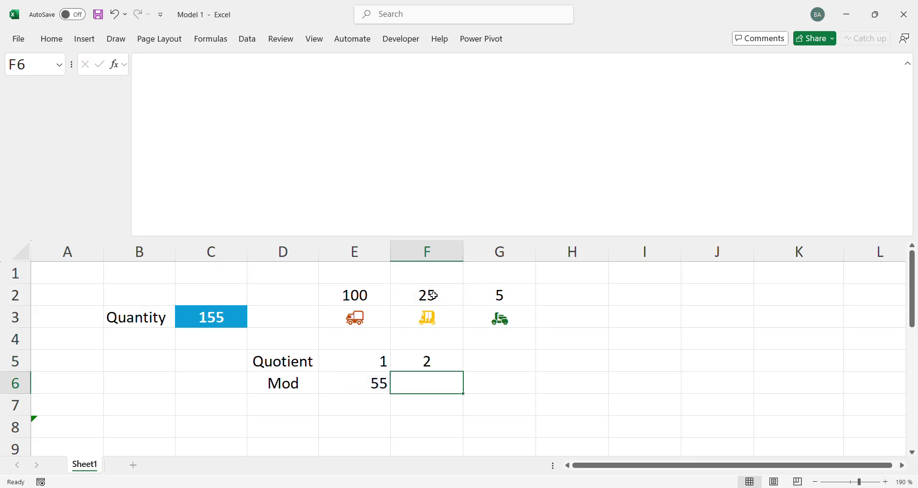
Enter =MOD(E6,F2) in F6 to get the quantity remaining after the second vehicle capacity
drag(439, 296, 435, 312)
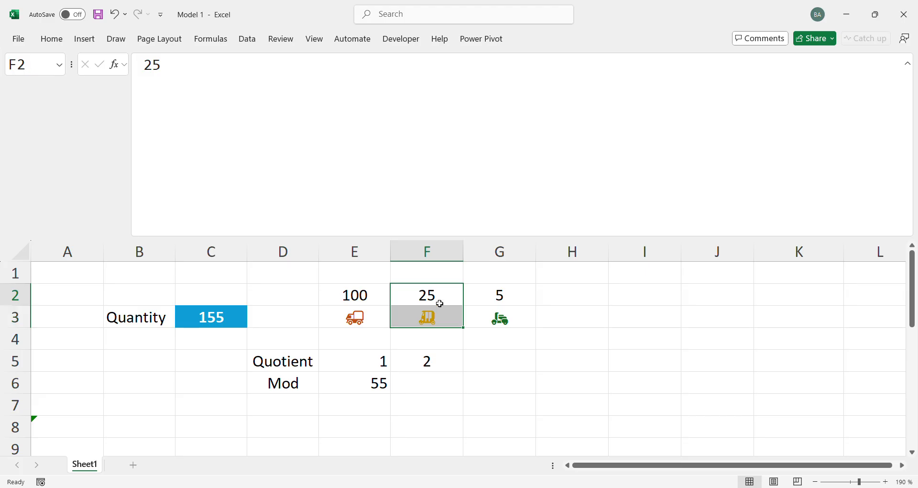
click(440, 303)
click(422, 384)
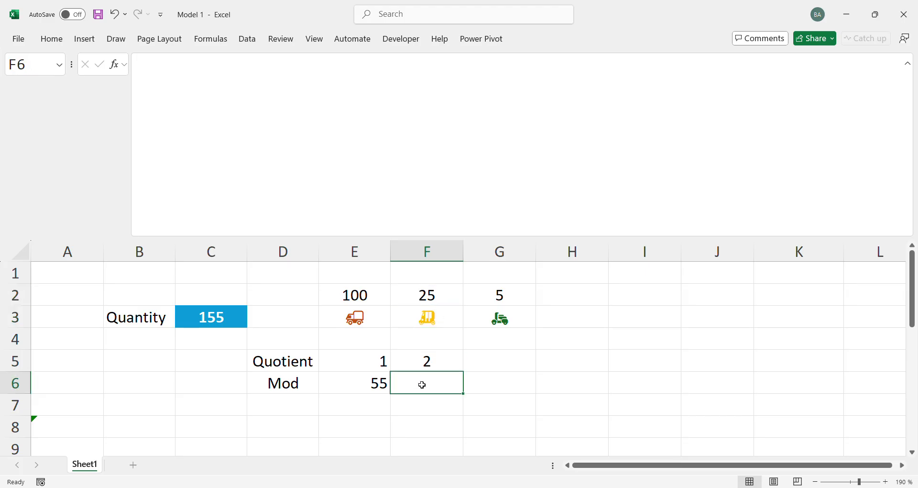
text(=mo)
key(Tab)
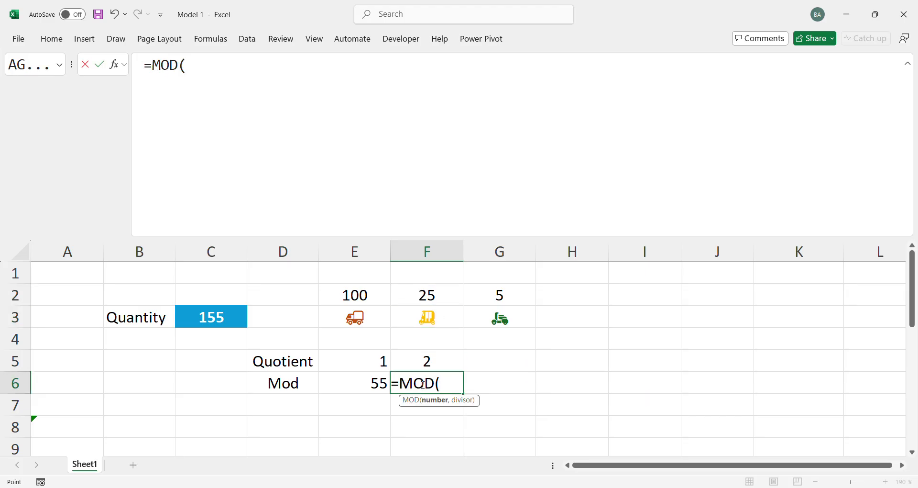
key(Up)
key(Left)
key(Down)
text(,)
key(Up)
key(Up)
key(Up)
key(Up)
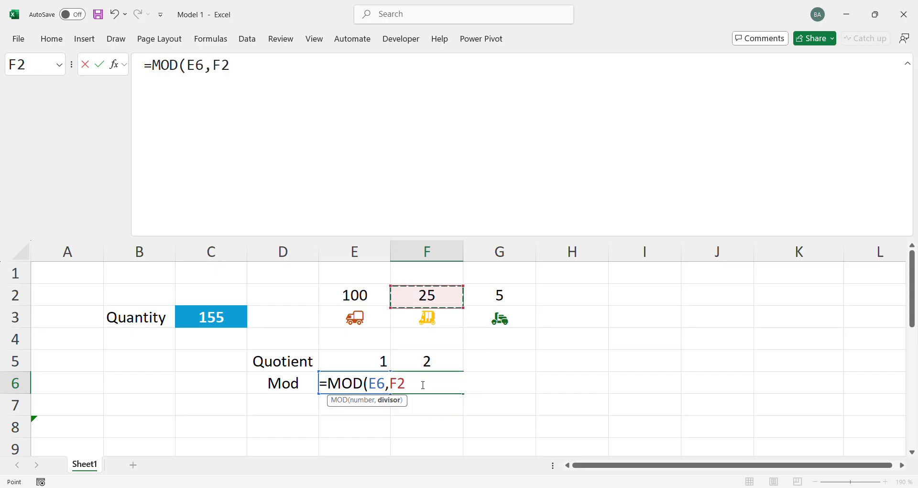
text())
key(Return)
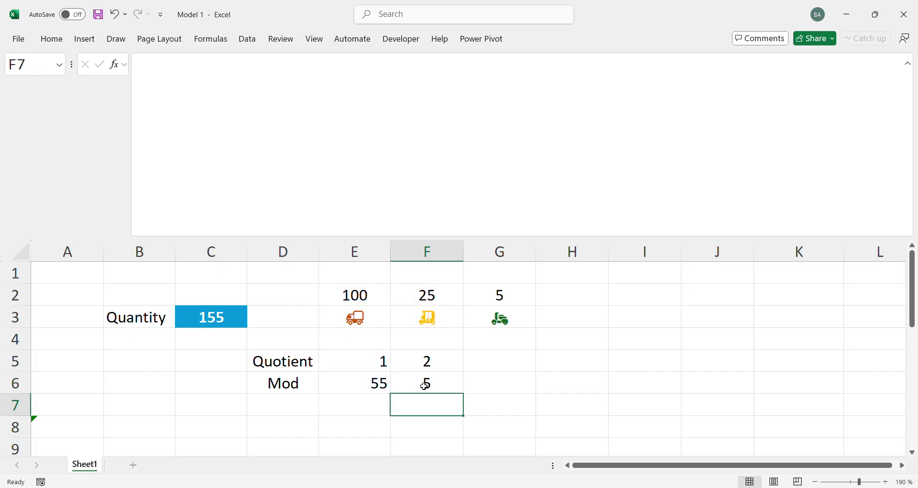
Copy the quotient and mod formulas from F5:F6 to G5:G6 for the third vehicle
click(375, 385)
click(441, 295)
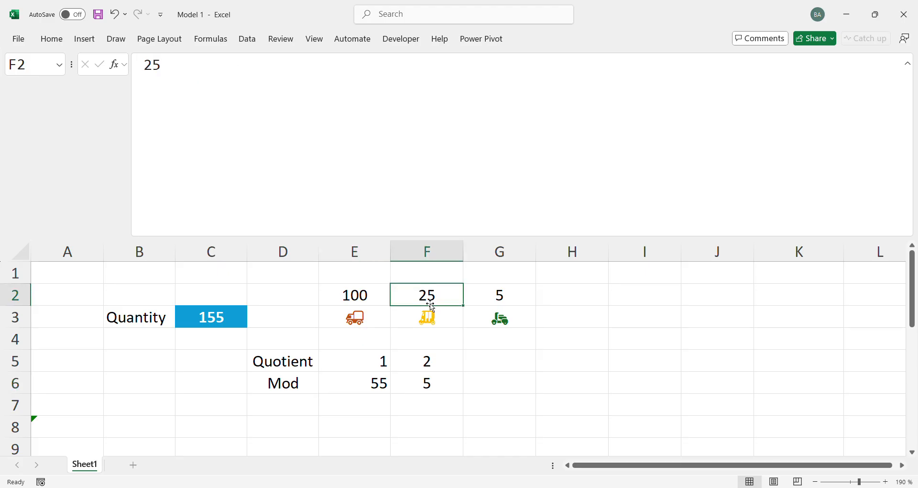
click(429, 362)
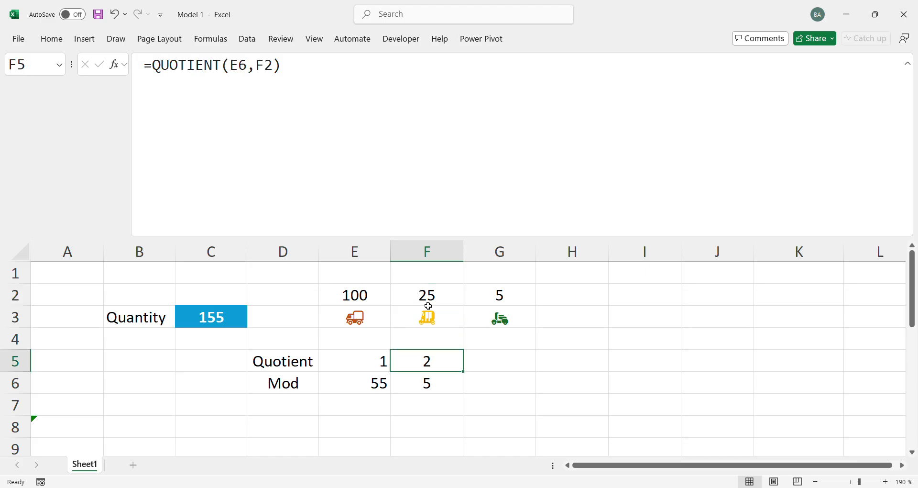
click(433, 384)
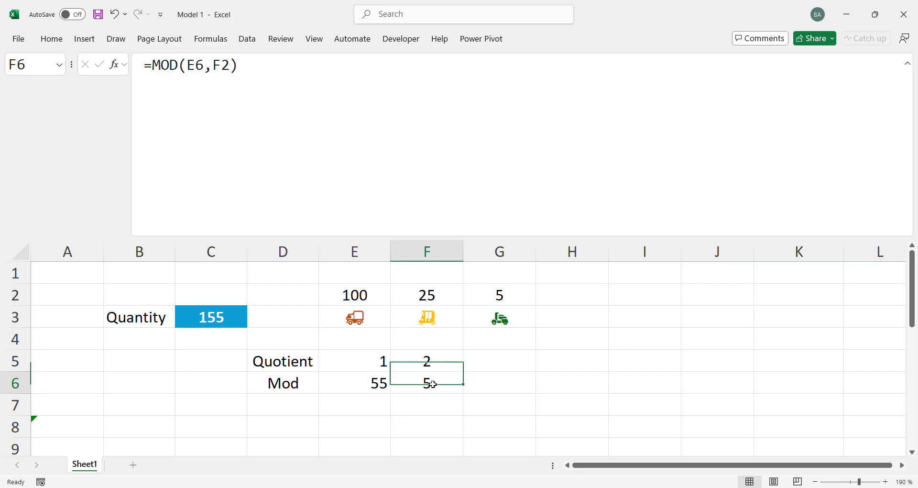
drag(445, 366, 442, 377)
key(ctrl+c)
click(490, 363)
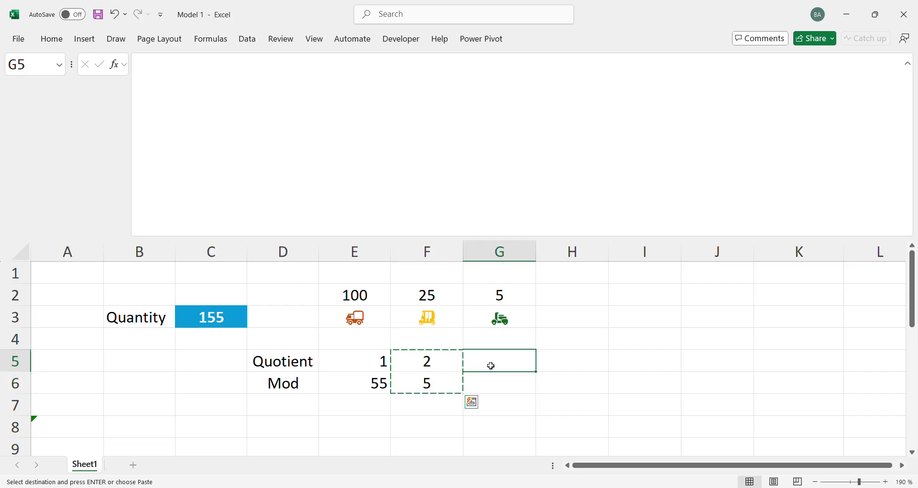
key(ctrl+v)
key(Escape)
click(377, 419)
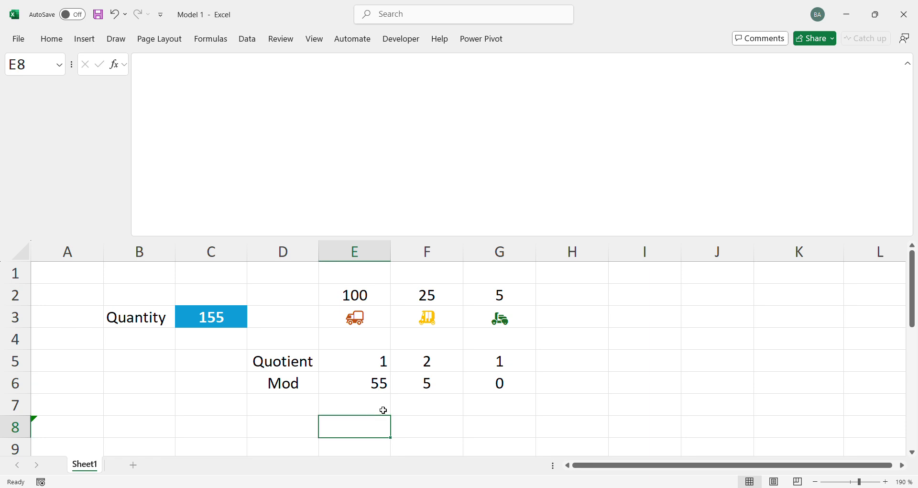
click(578, 360)
Start an IF formula in E8 that tests E5:G5 = 0 and returns an empty string "" when true
click(361, 424)
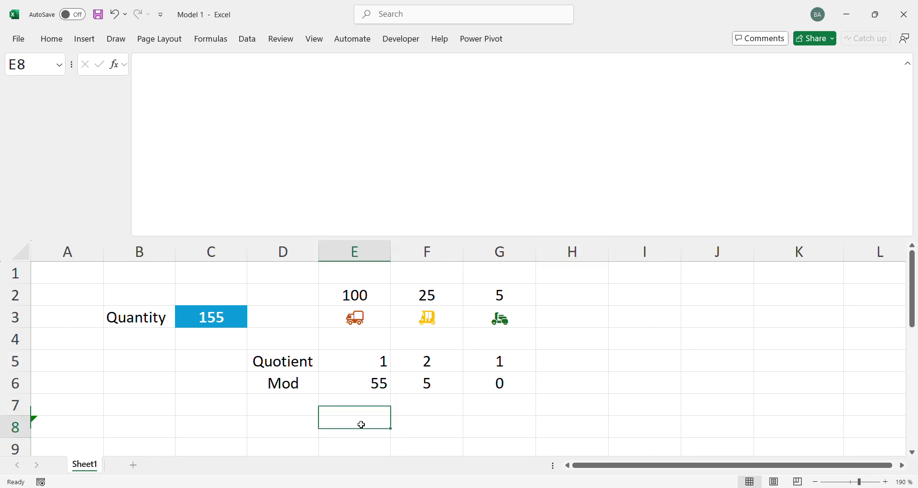
text(=if)
key(Tab)
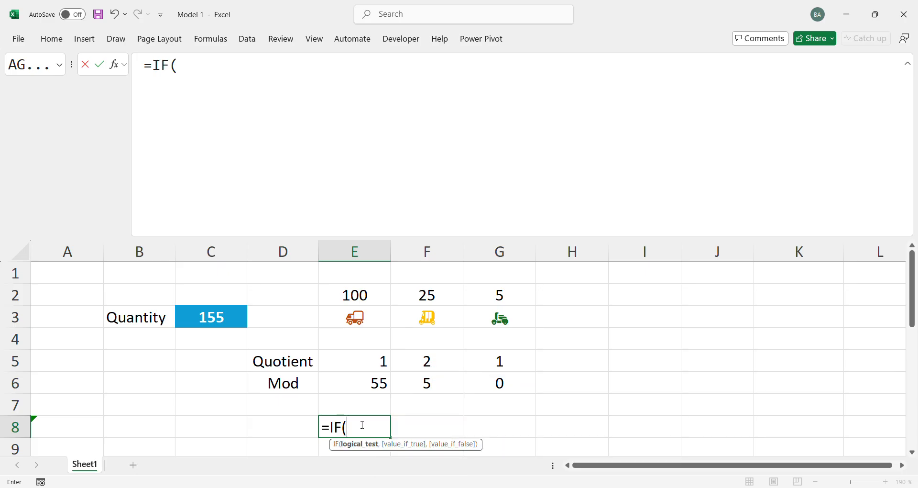
key(Up)
key(Up)
key(Up)
key(shift+Right)
key(shift+Right)
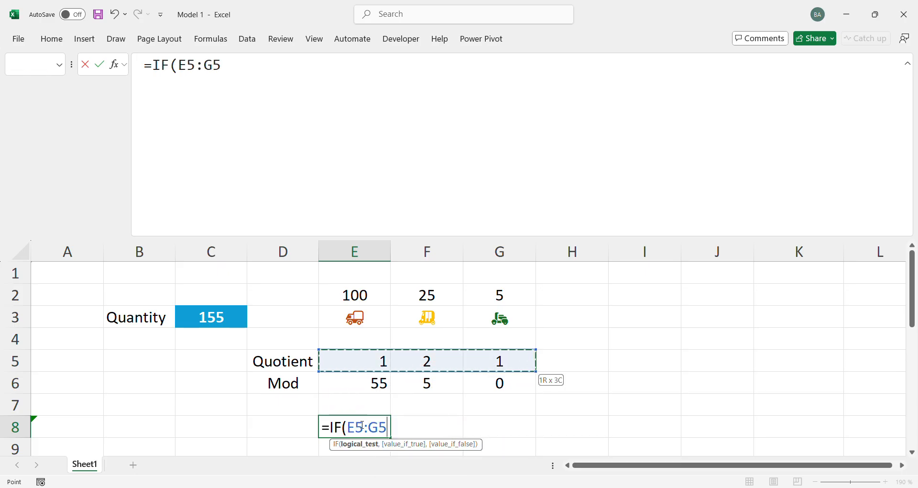
text(= 0, "")
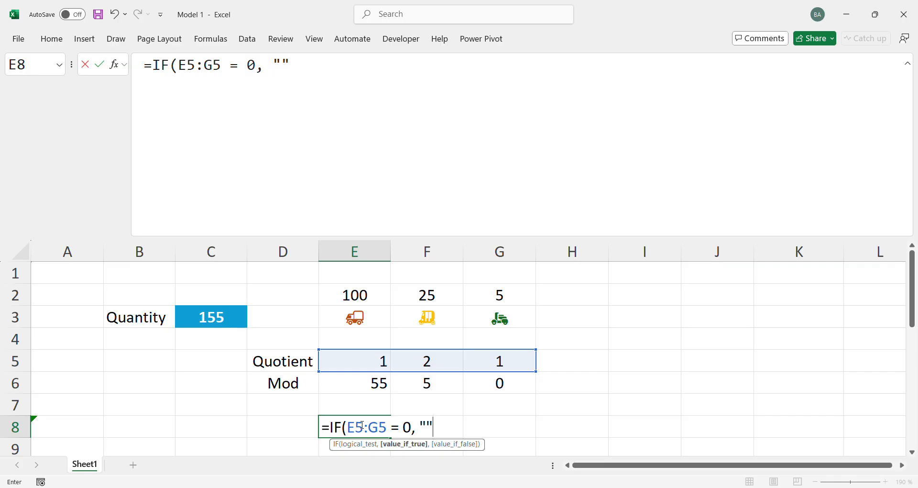
text(,)
Complete the IF formula in E8 with E5:G5 &E3:G3 as the false result, joining each quotient to its vehicle icon
key(Up)
key(Up)
key(Up)
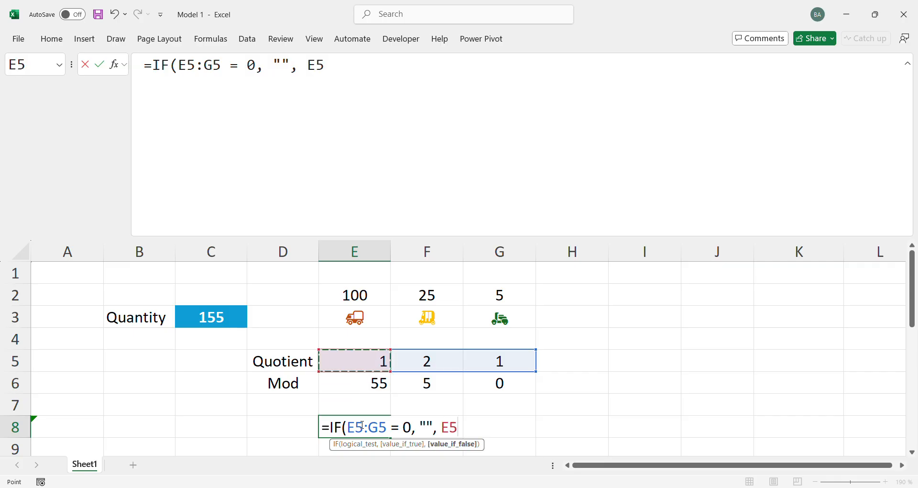
key(shift+Right)
key(shift+Right)
text(&)
key(Up)
key(Up)
key(Up)
key(Up)
key(Up)
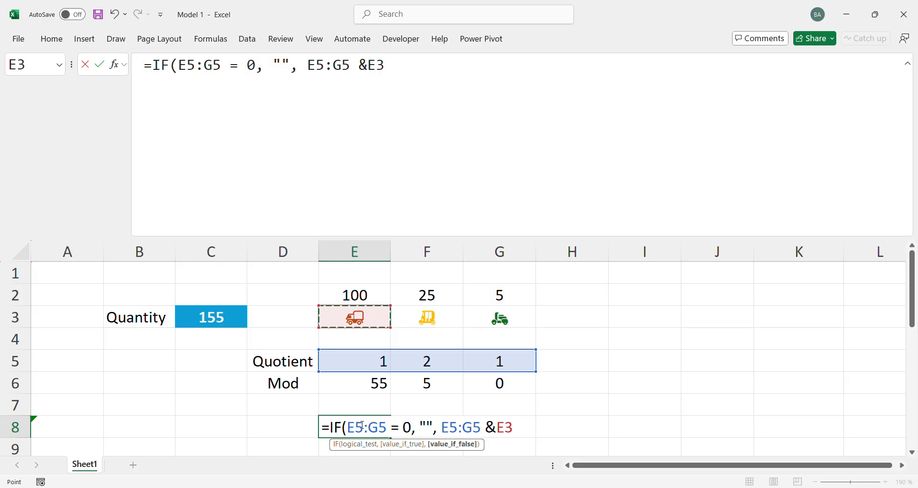
key(shift+Right)
key(shift+Right)
text())
key(Return)
key(Up)
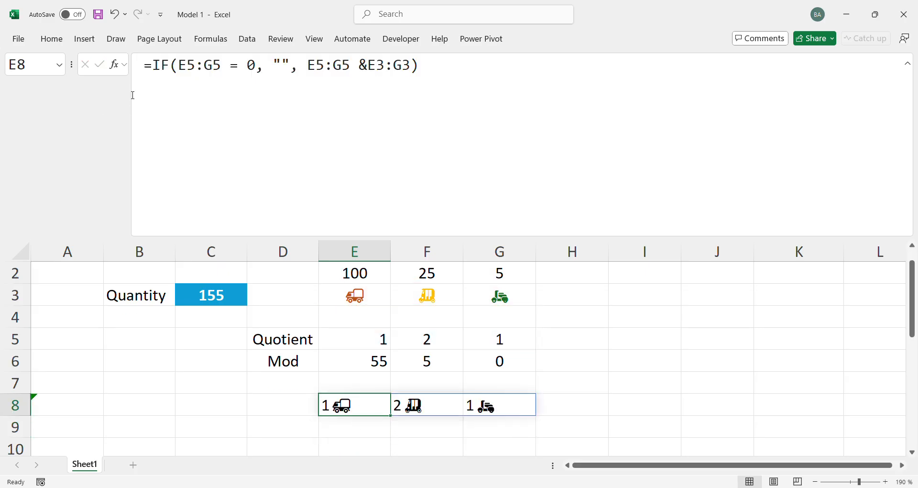
Wrap the IF formula in E8 in TEXTJOIN with ", " as delimiter and TRUE to ignore empty cells
click(152, 66)
text(tex)
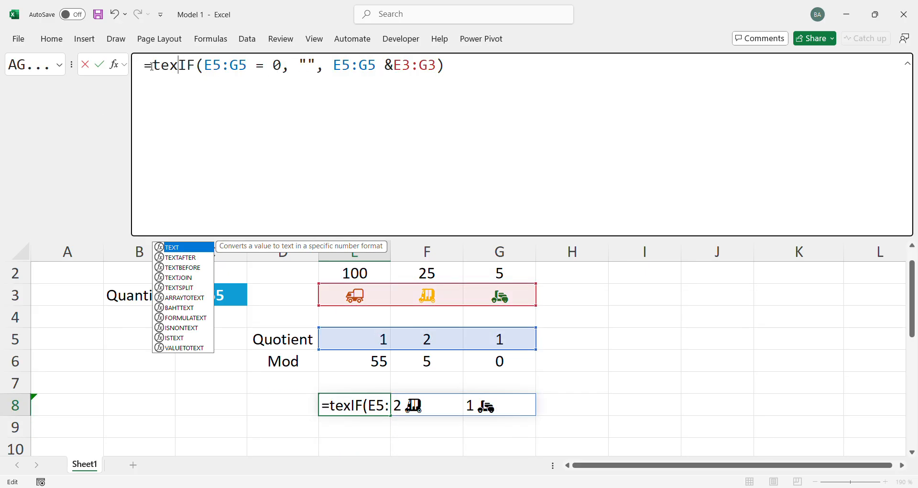
key(Down)
key(Down)
key(Down)
key(Tab)
text(", )
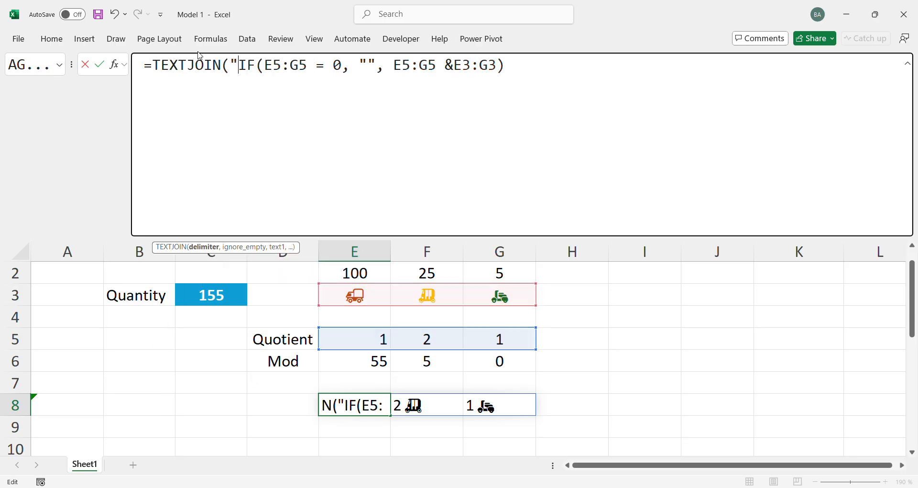
text(",)
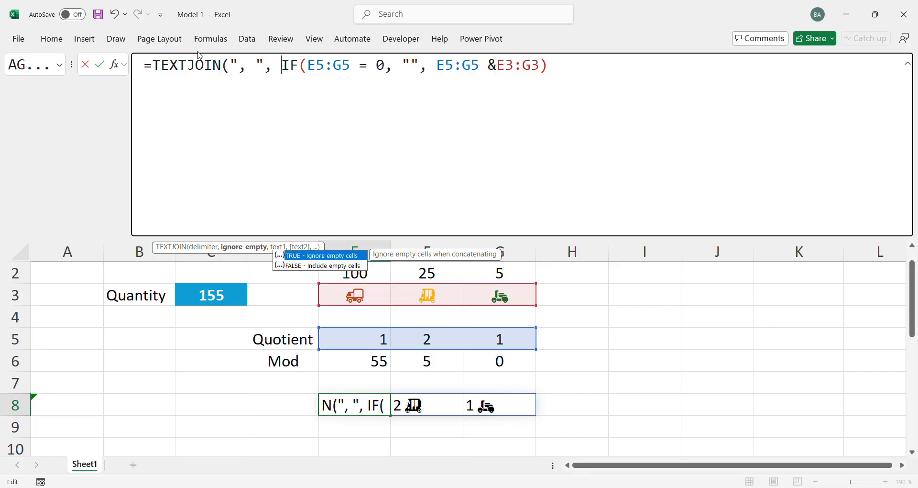
key(Tab)
text(,)
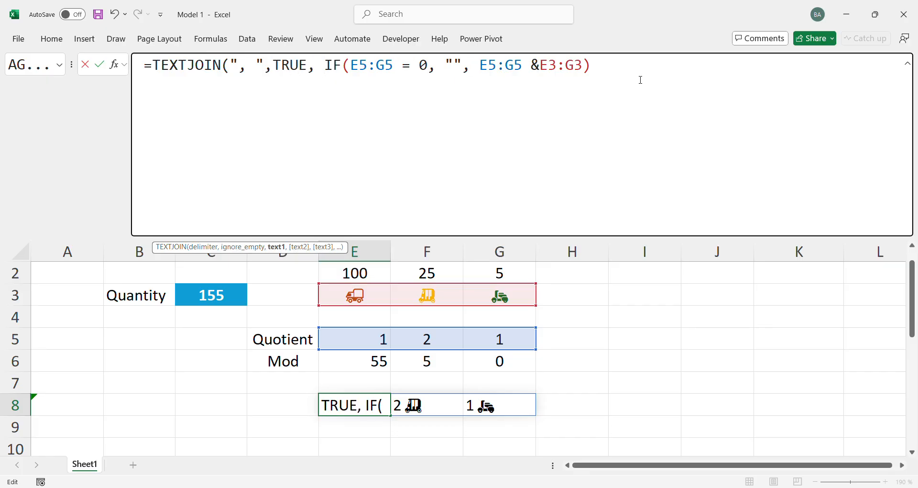
click(640, 79)
text())
key(ctrl+Return)
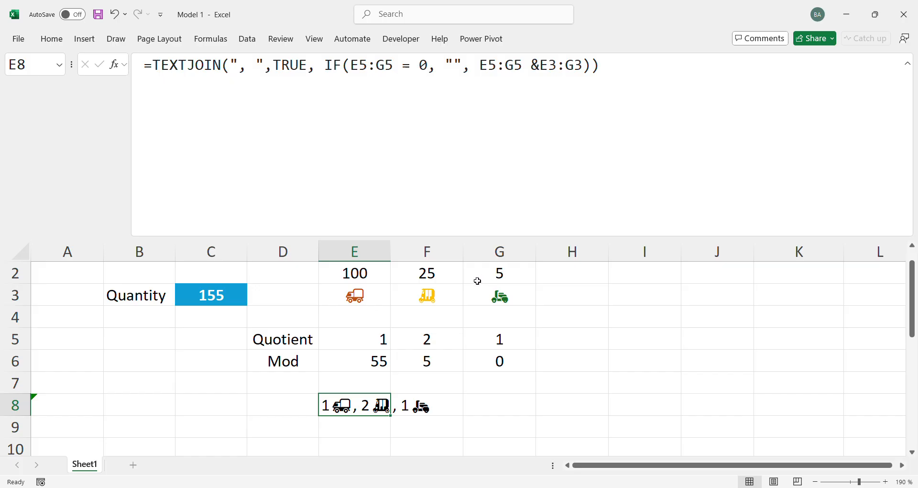
Set the second vehicle capacity in F2 to 50 and check the joined text in E8
click(439, 278)
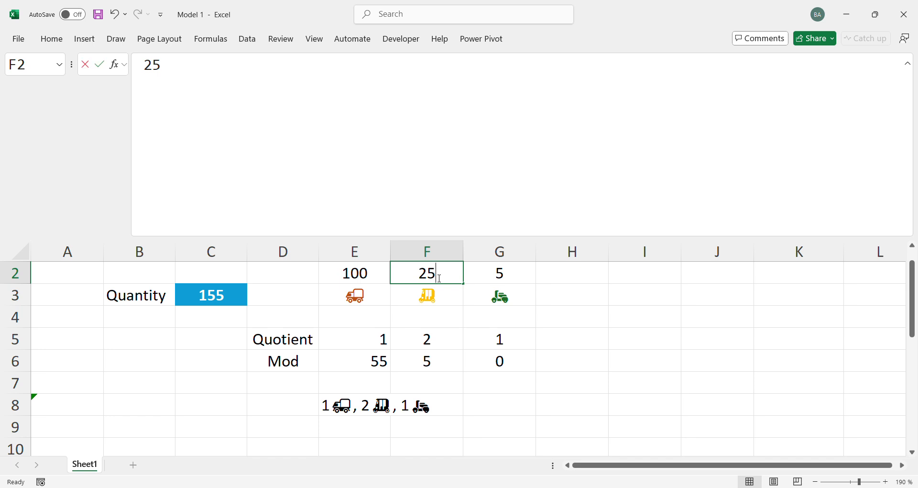
text(50)
key(Return)
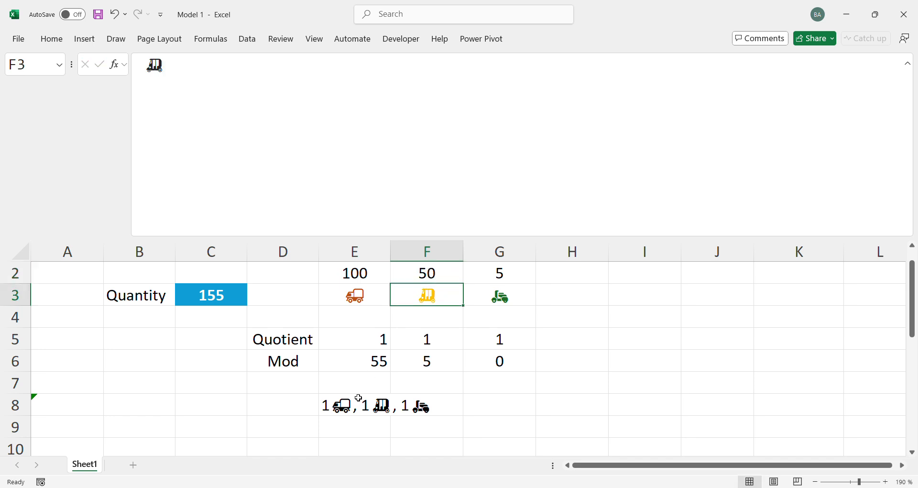
click(335, 409)
key(Right)
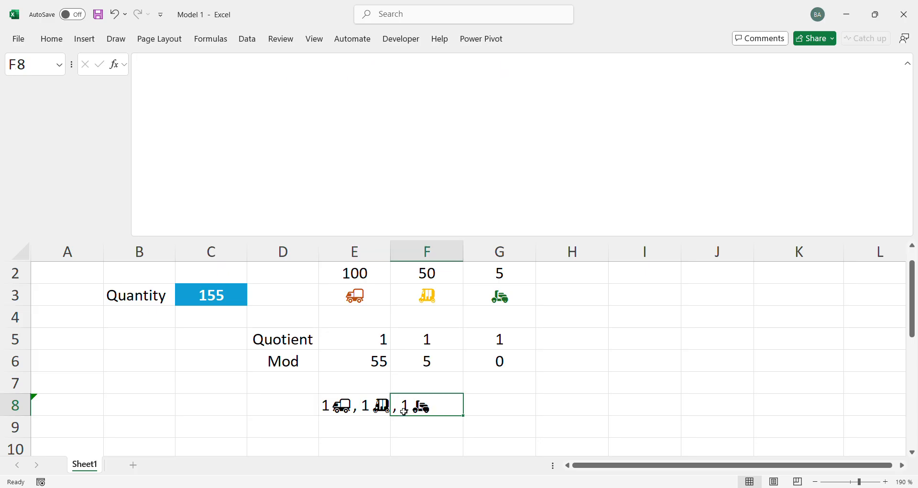
Test the joined text with a quantity of 200 in C3, and undo the change
click(211, 293)
text(2)
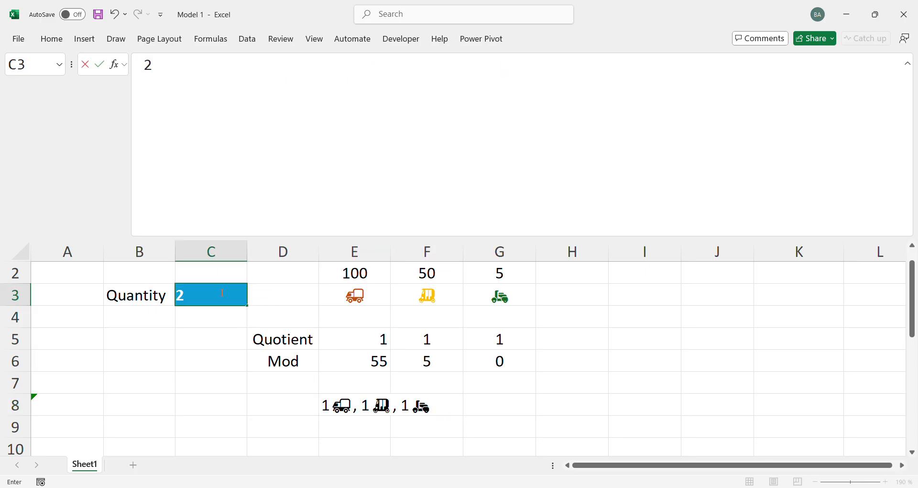
text(00)
key(ctrl+Return)
key(Return)
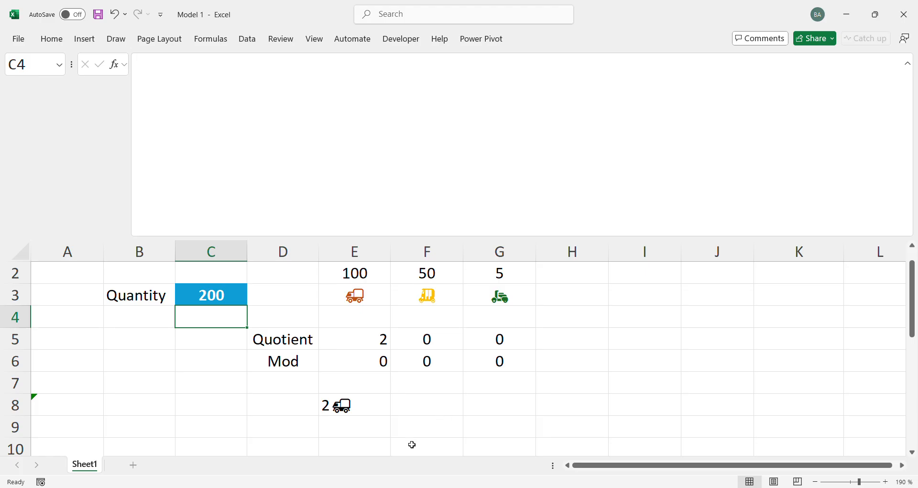
click(339, 403)
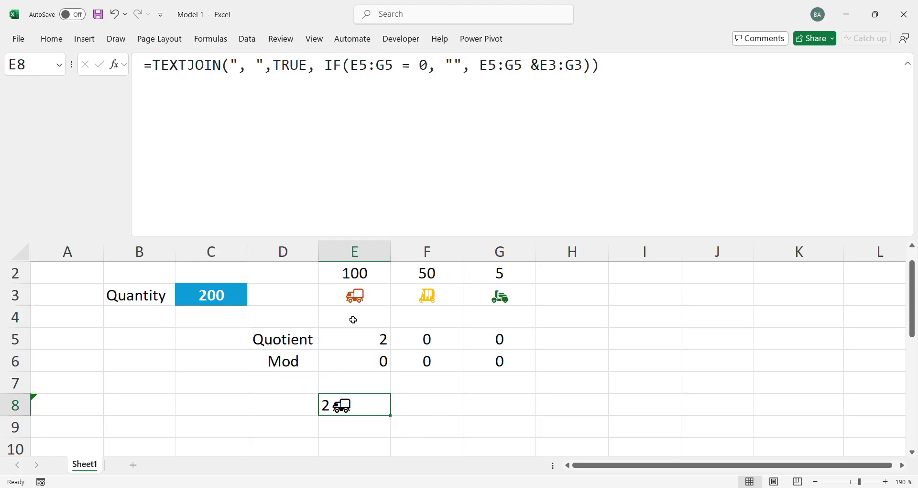
drag(421, 295, 504, 272)
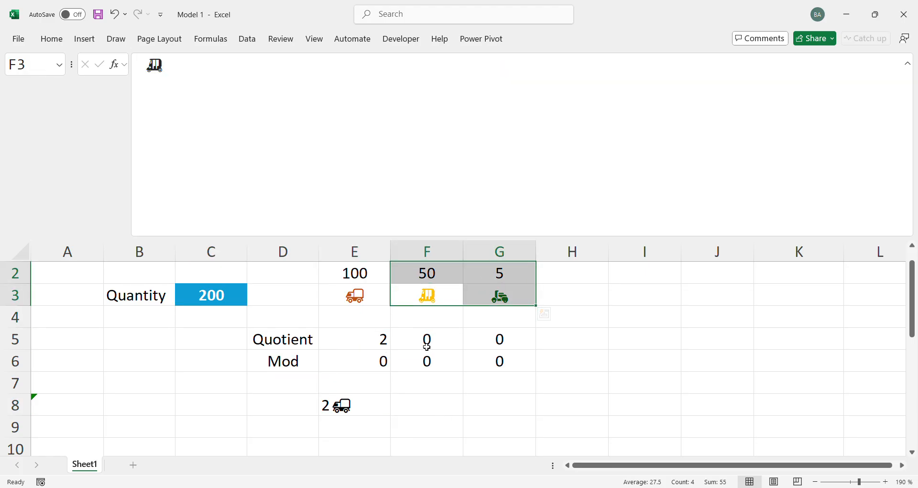
key(ctrl+z)
Insert the partial LAMBDA formula beginning with Total_Qty, Capacities, Icons from the clipboard history into cell I6
click(635, 360)
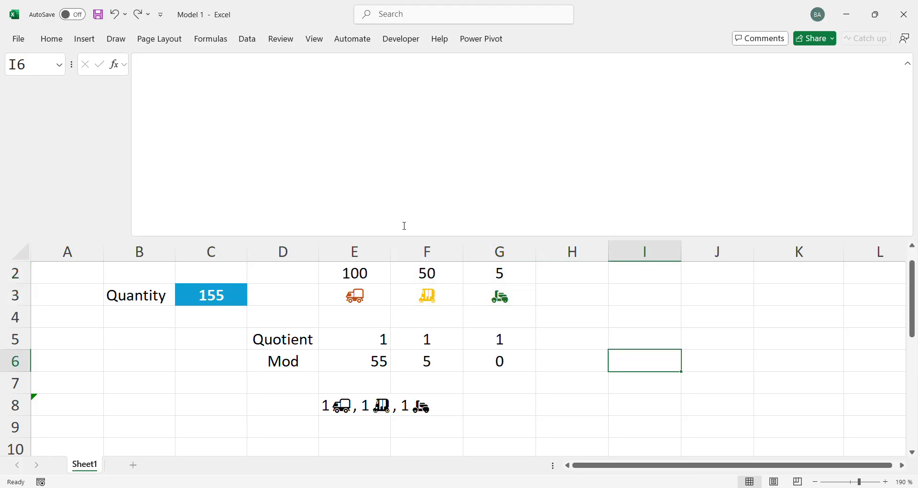
click(381, 201)
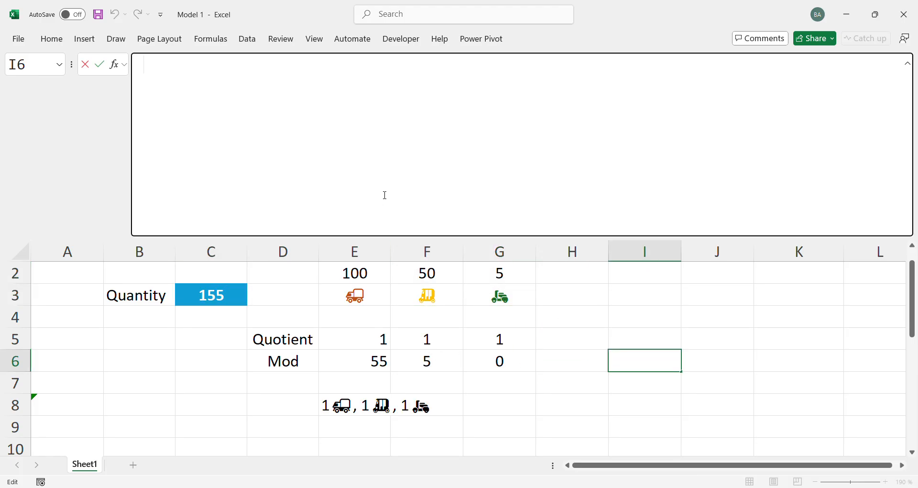
key(super+v)
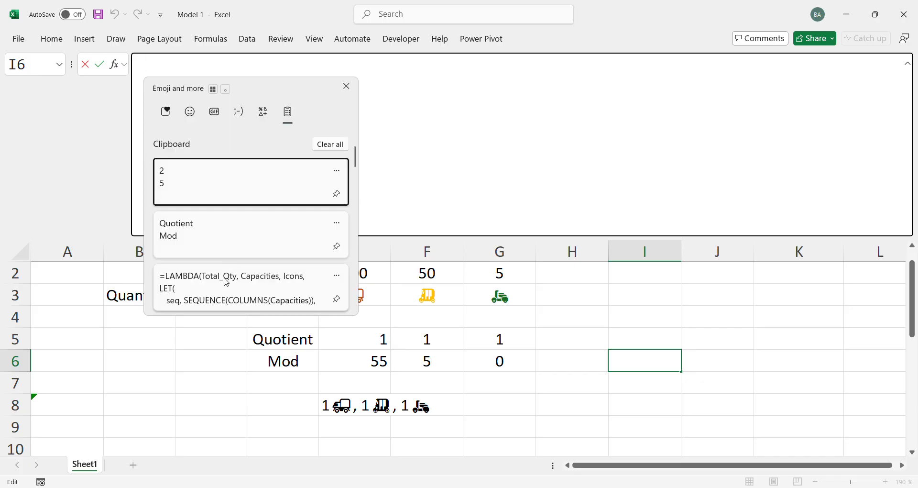
click(226, 286)
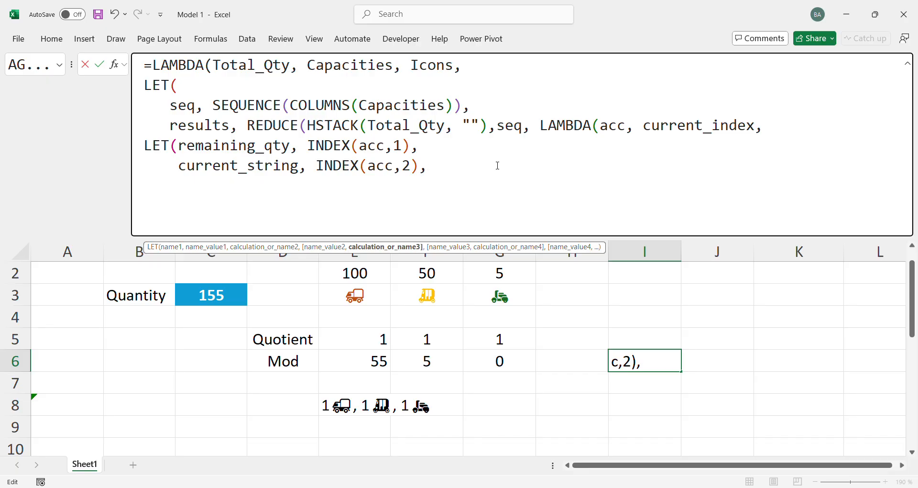
Add a new line to the inner LET defining current_capacity with an INDEX function that takes Capacities as its array
key(alt+Return)
text(curre)
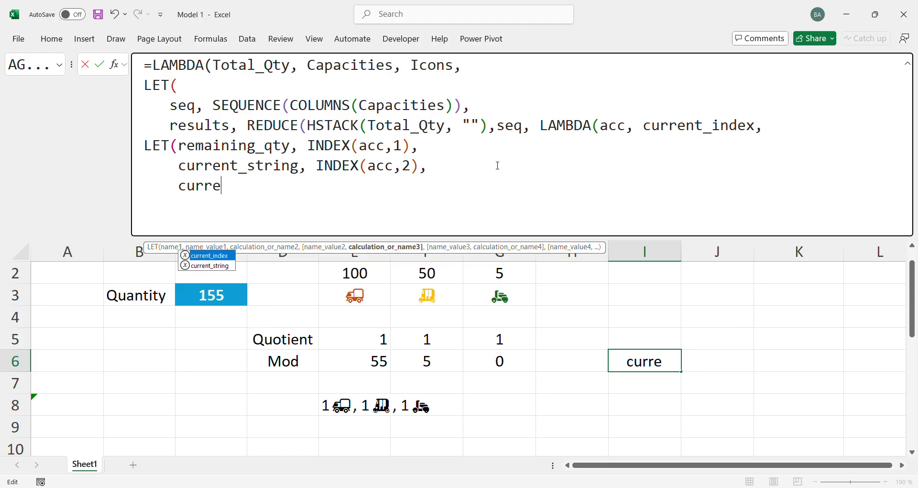
text(nt_)
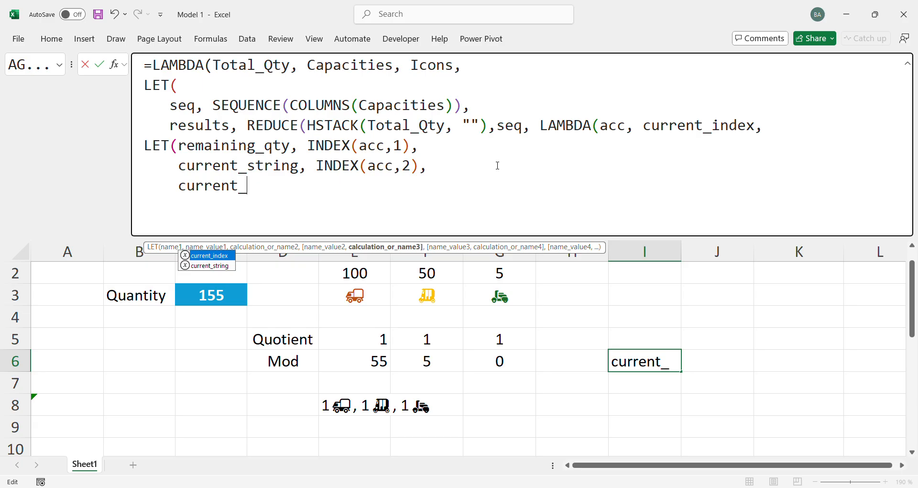
text(capa)
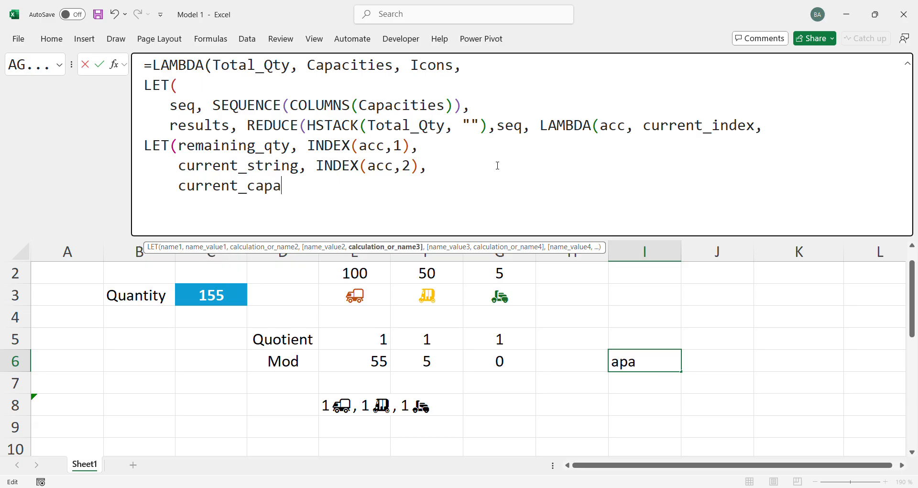
text(city, index)
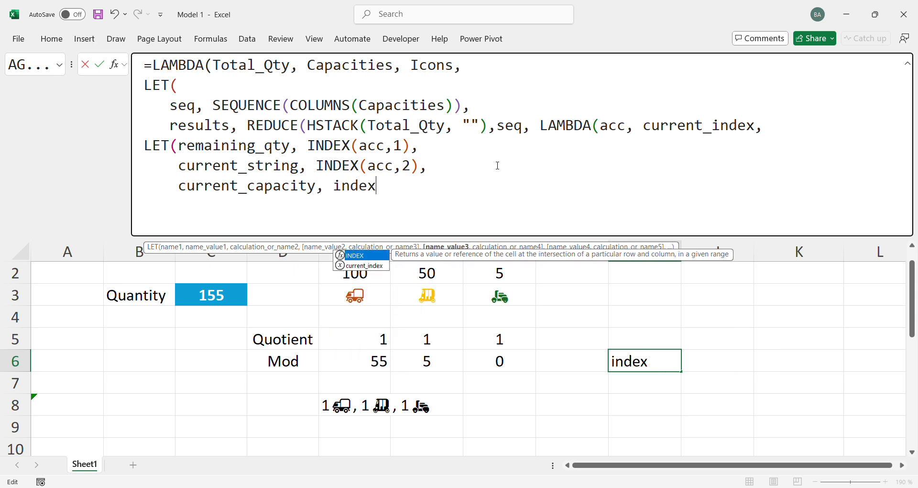
key(Tab)
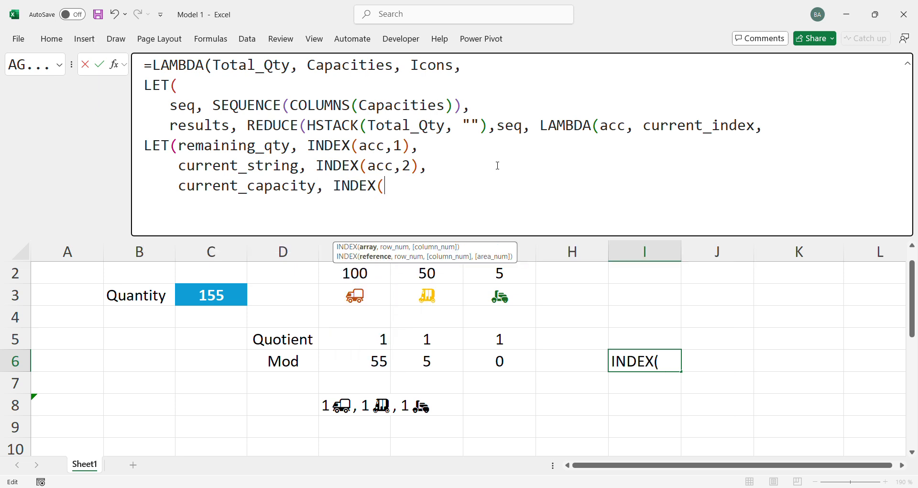
text(capa)
key(Tab)
text(,)
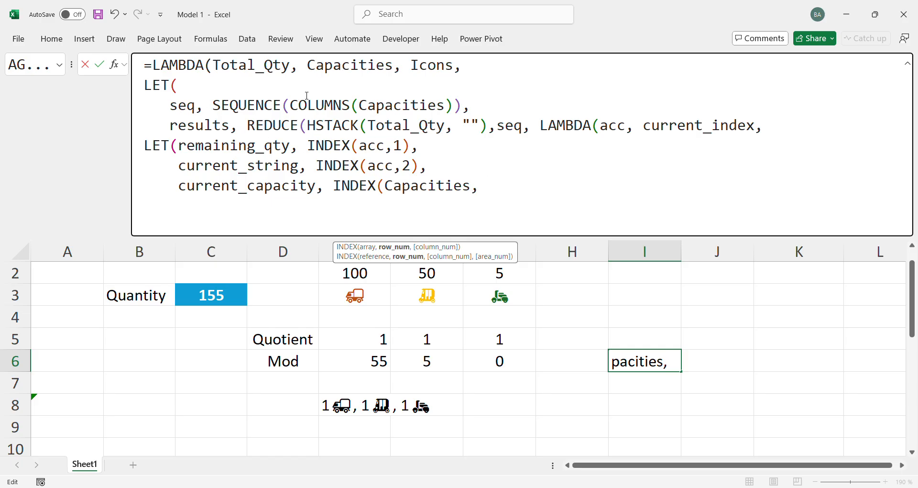
Review the current_index parameter and the seq expression, and complete the current_capacity INDEX with current_index as the row number
double_click(681, 123)
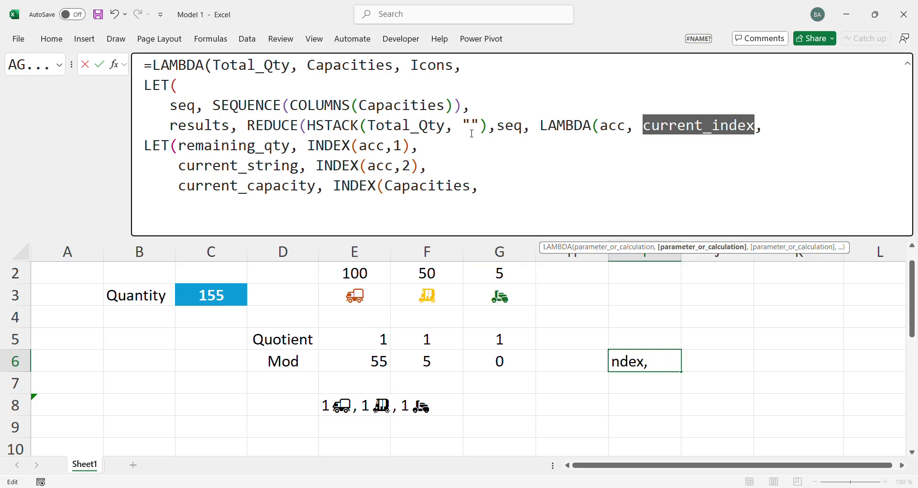
drag(212, 105, 462, 105)
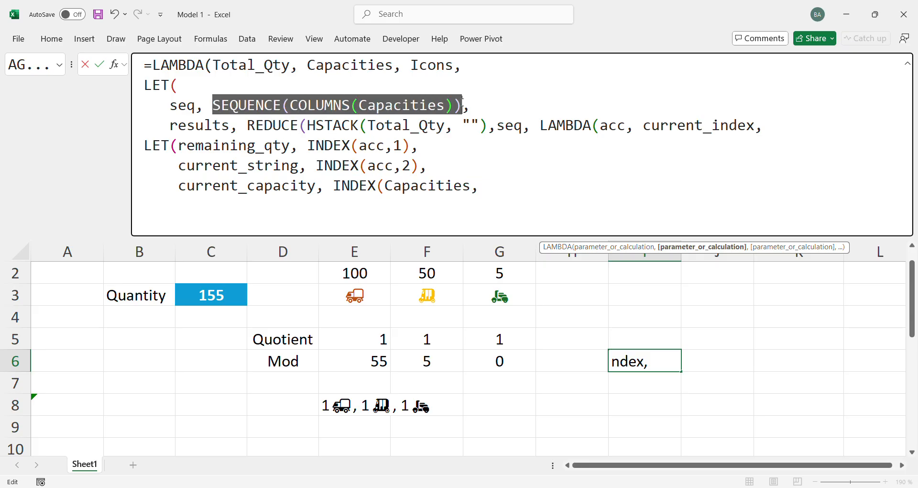
click(214, 106)
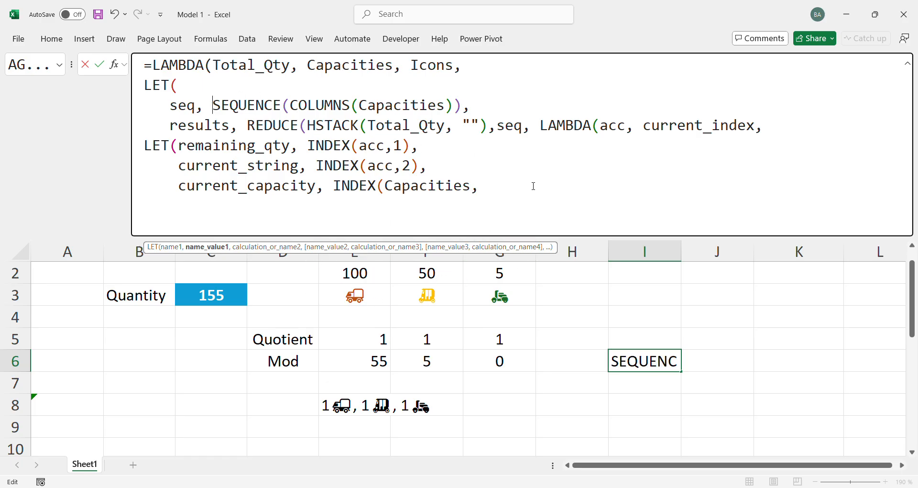
click(492, 190)
text(cur)
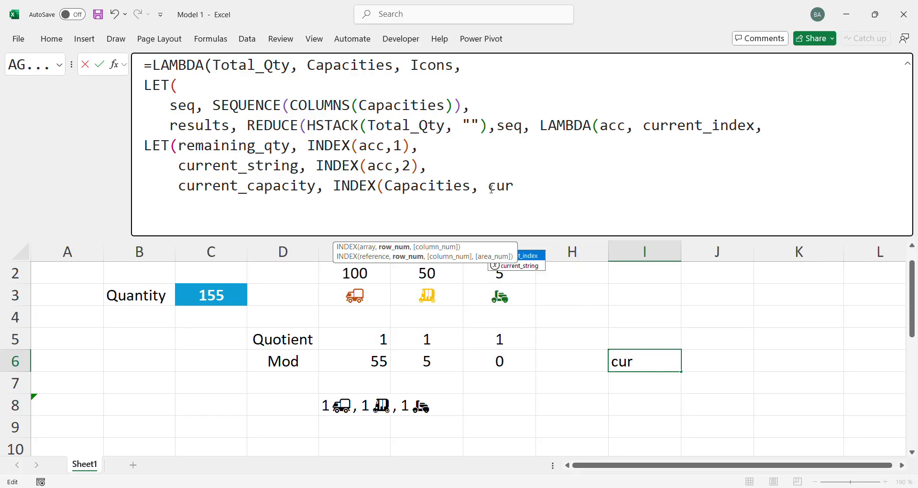
text(rent_index))
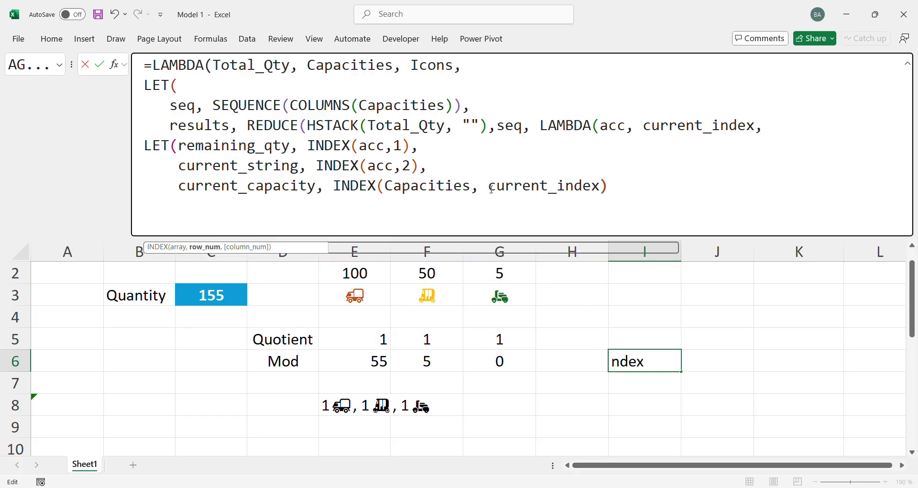
text(,)
key(alt+Return)
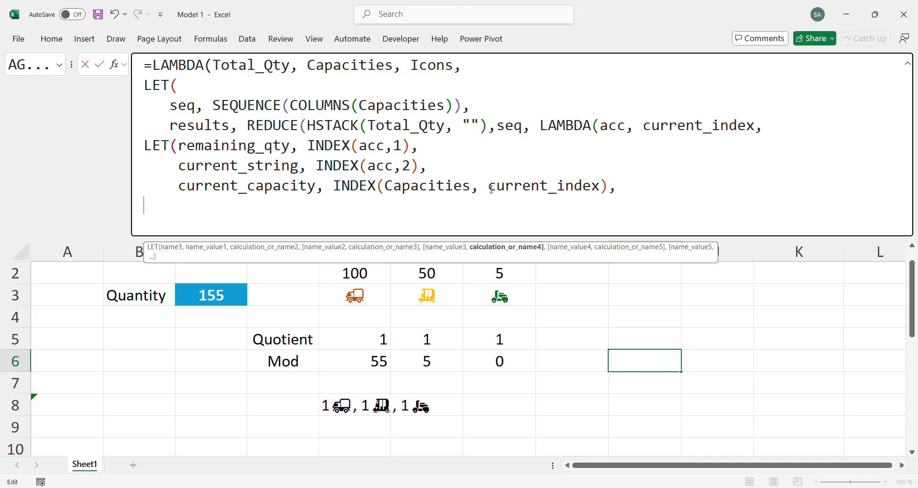
Add current_icon as the next variable name in the inner LET, below current_capacity
text(cu)
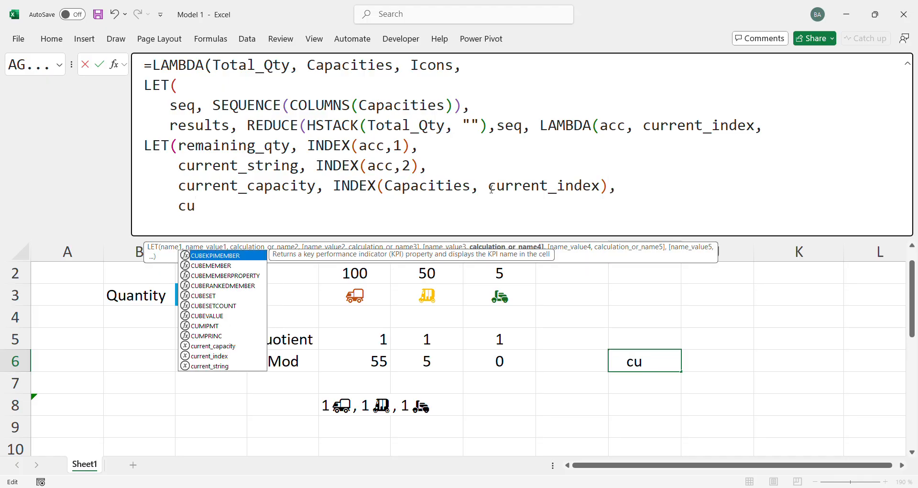
text(rren)
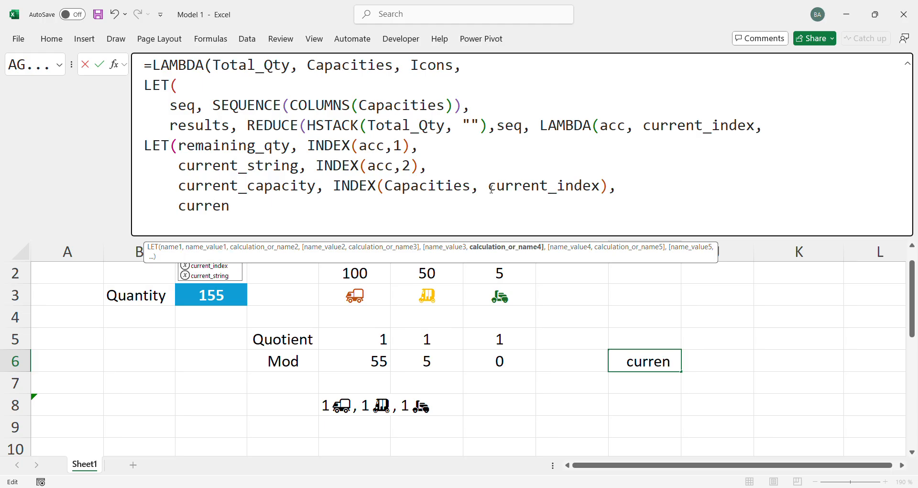
text(t_icon)
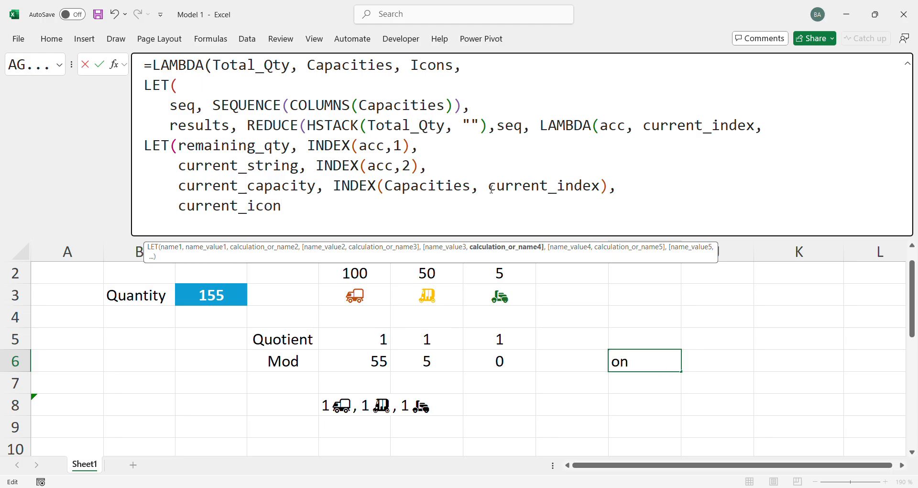
text(,)
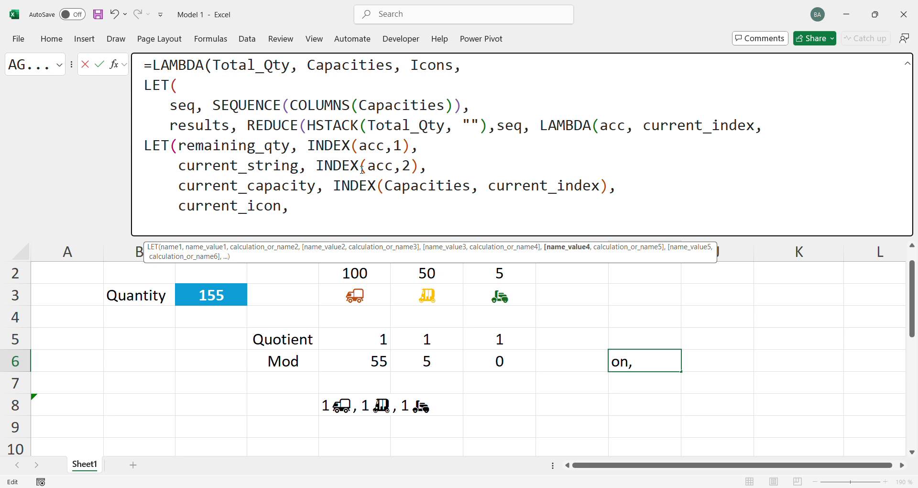
Reuse the INDEX expression of current_capacity for current_icon, replacing Capacities with Icons, and add a new line below it
drag(333, 185, 617, 186)
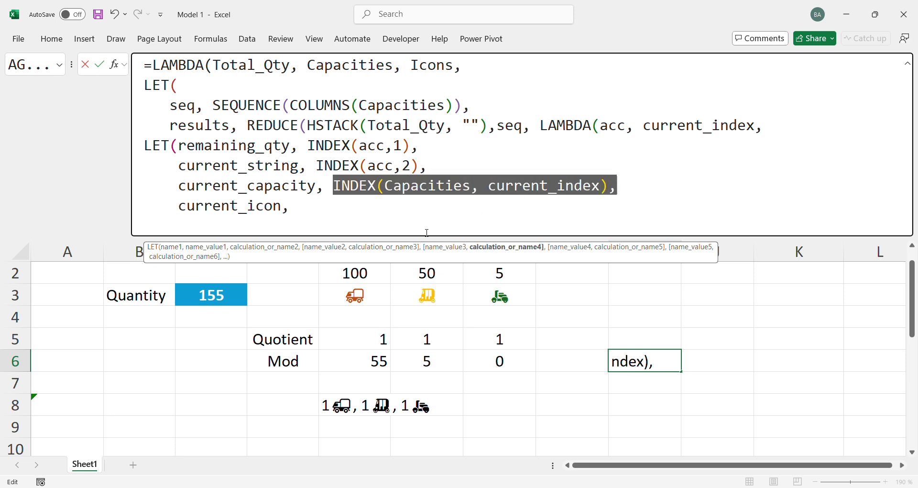
key(ctrl+c)
click(344, 213)
key(ctrl+v)
double_click(423, 203)
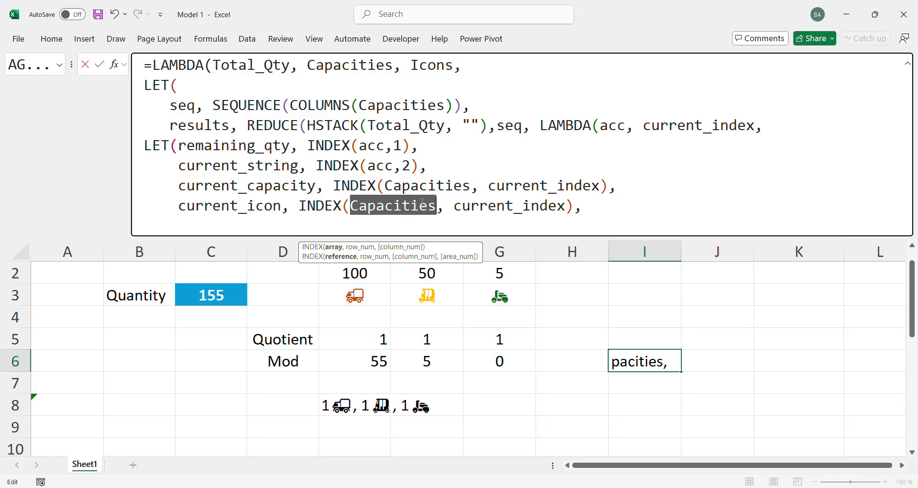
text(Icons)
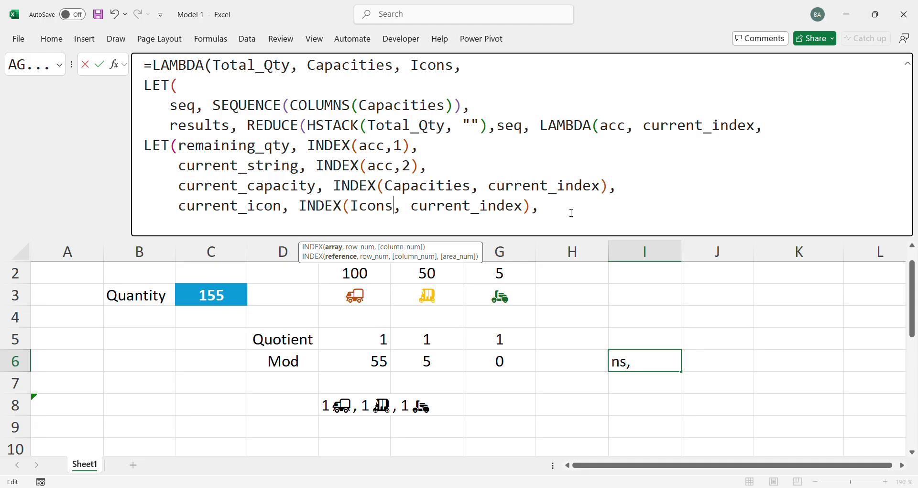
click(571, 212)
key(alt+Return)
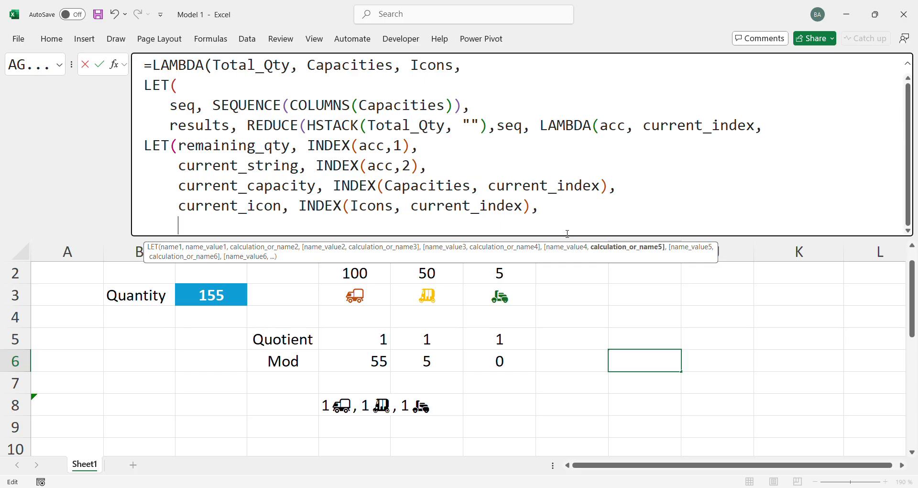
Enlarge the formula editing area and add nb_of_vehicules as the next variable name in the inner LET
drag(557, 235, 544, 278)
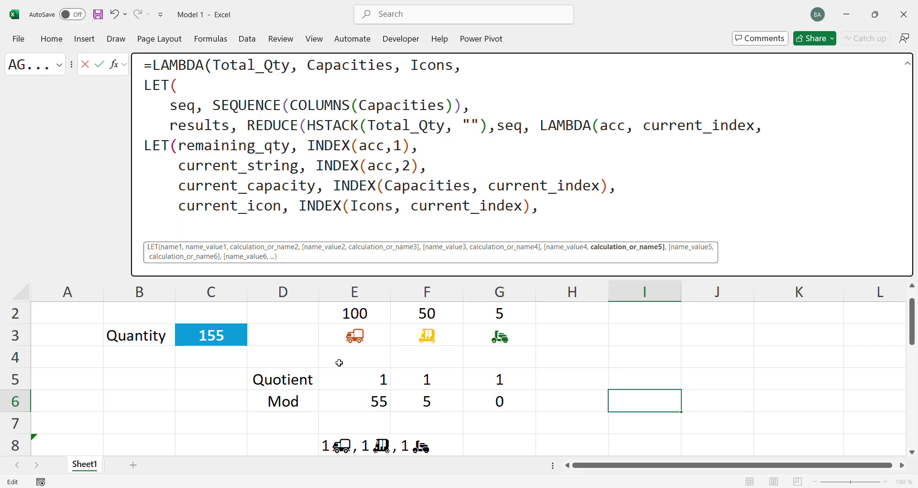
text(nb_of)
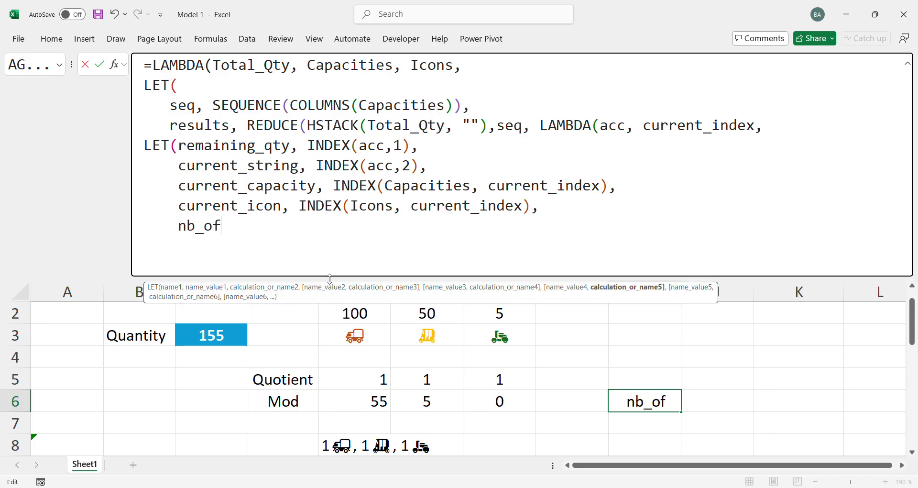
text(_vehi)
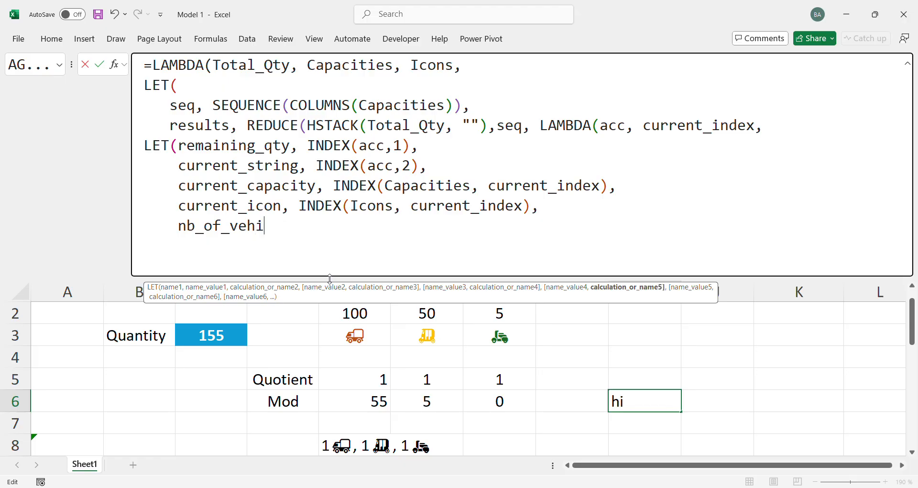
text(cules)
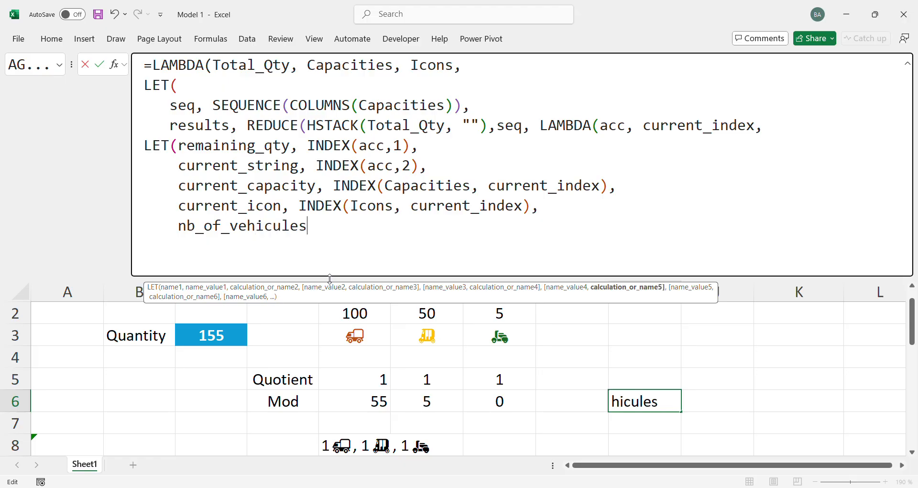
text(, )
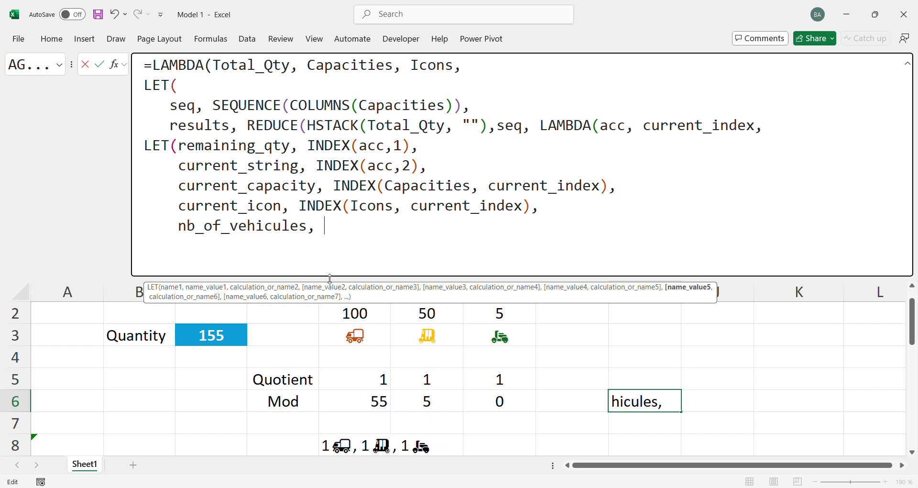
text(int)
Define nb_of_vehicules as INT(remaining_qty / current_capacity) and add a new line below it
key(Tab)
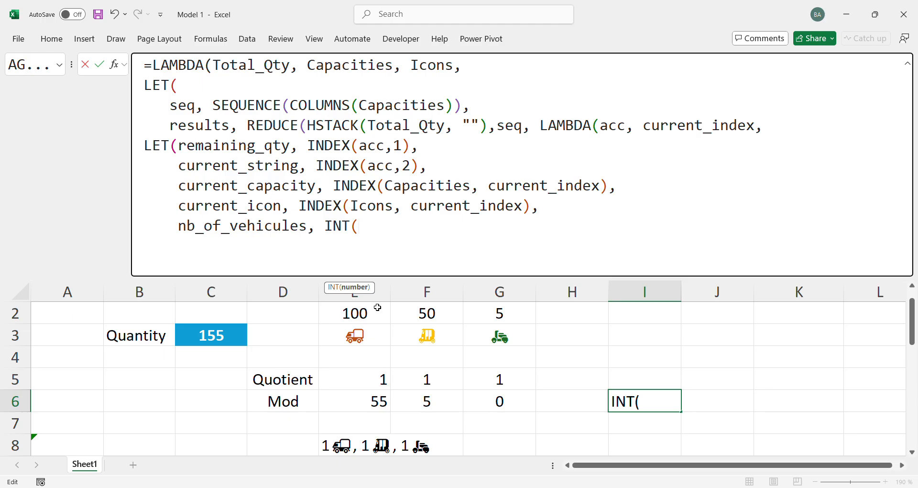
text(rea)
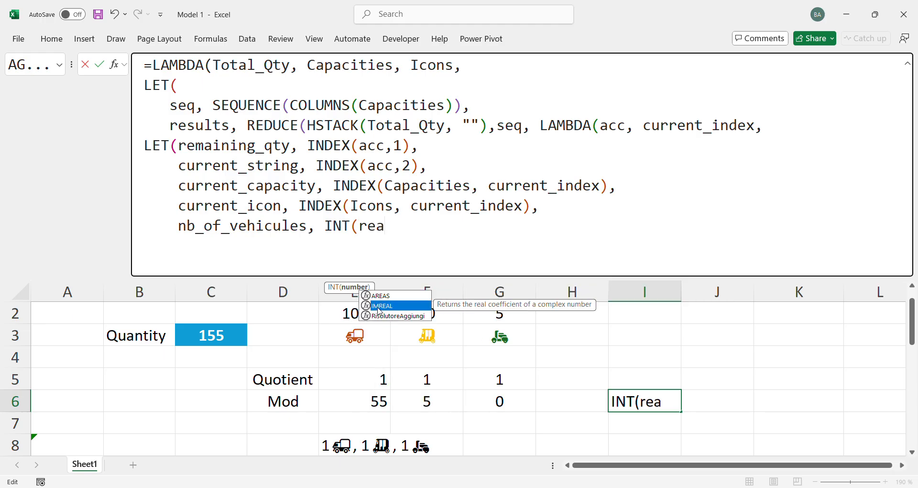
key(BackSpace)
text(m)
key(Tab)
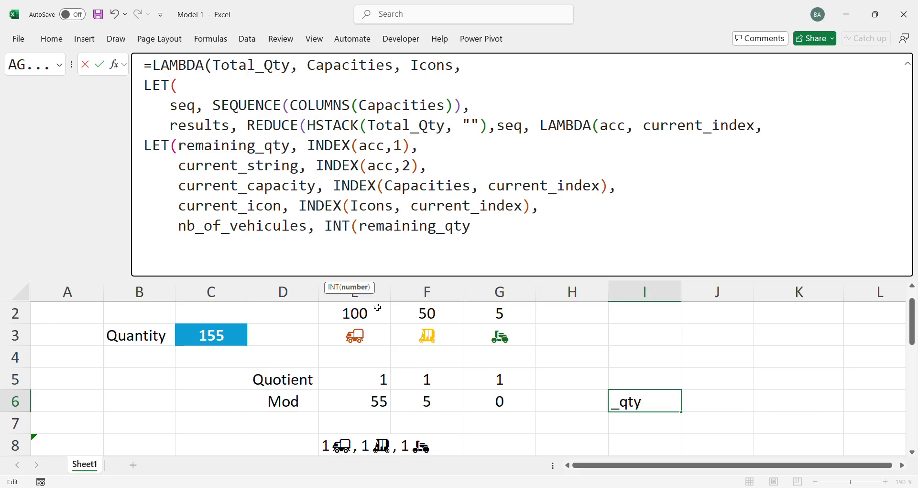
text(/ curr)
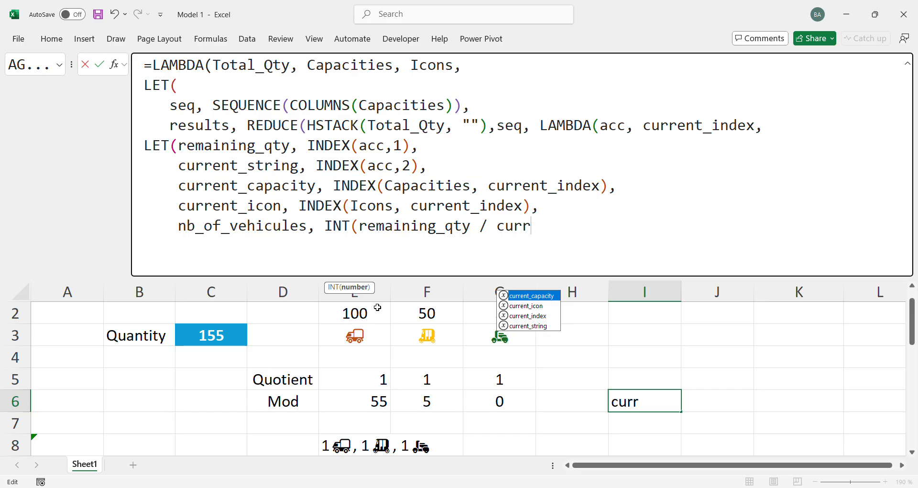
key(Tab)
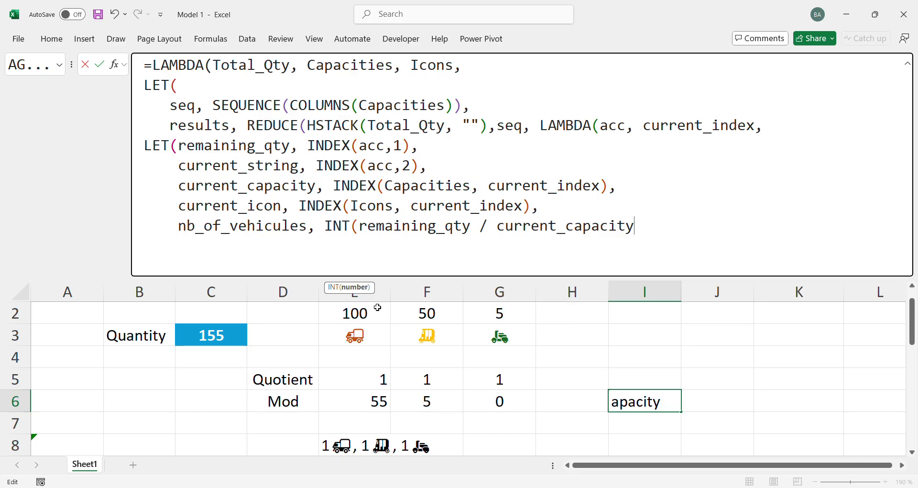
text(),)
key(alt+Return)
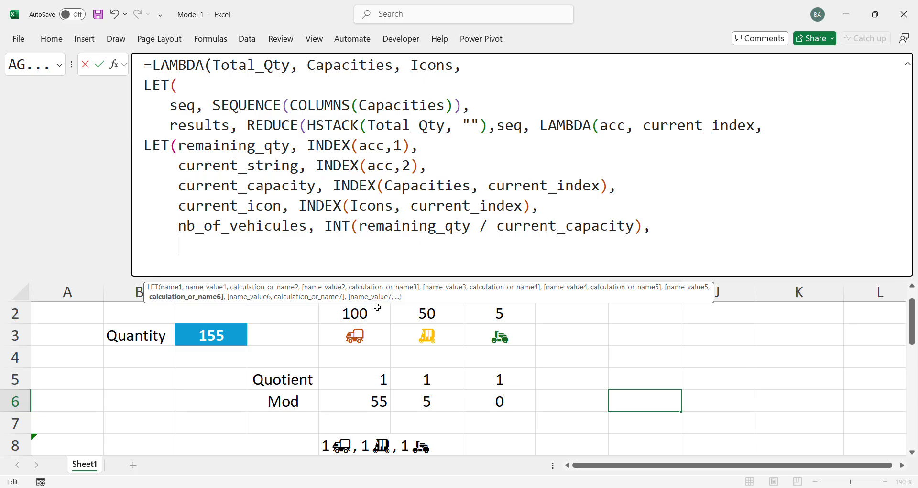
Add new_remaining_qty to the inner LET, defined as MOD(remaining_qty, current_capacity), and add a new line below it
text(new_re)
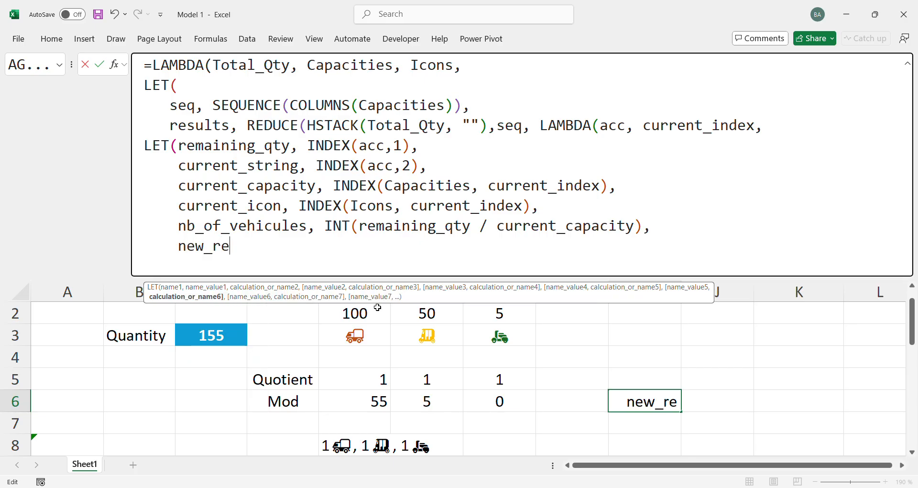
text(mainin)
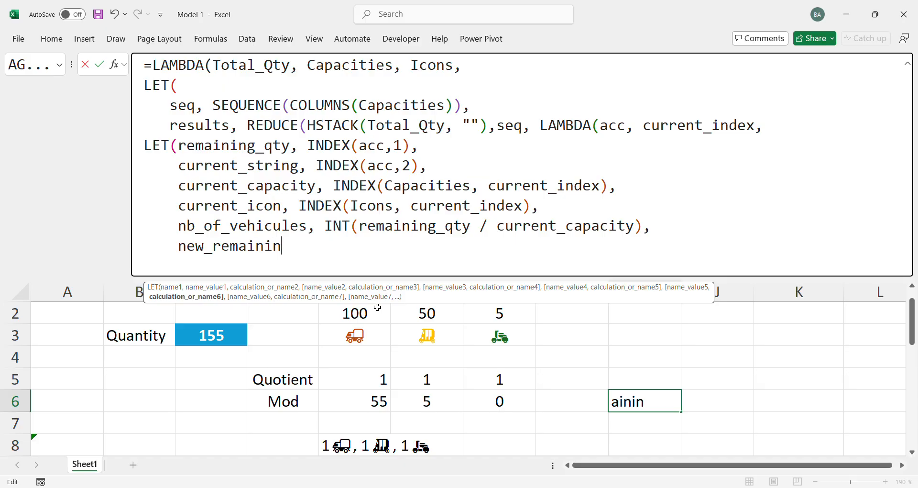
text(g_qty,)
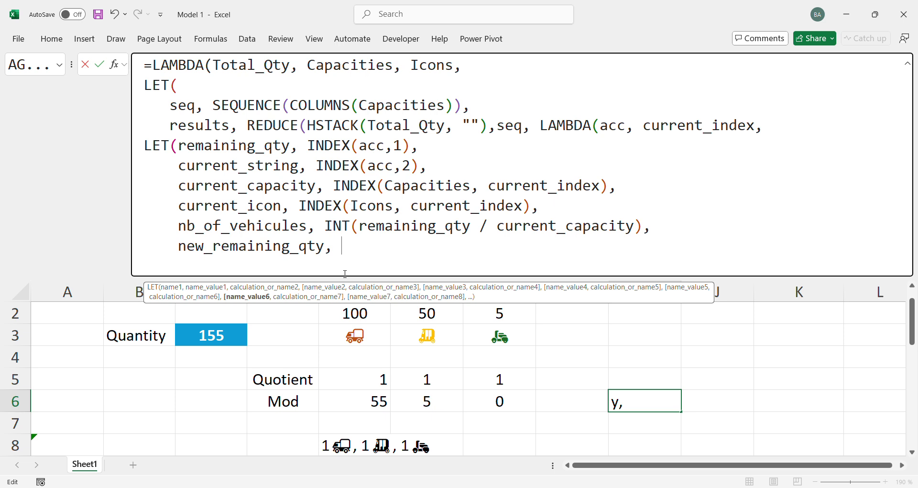
text( mod)
key(Tab)
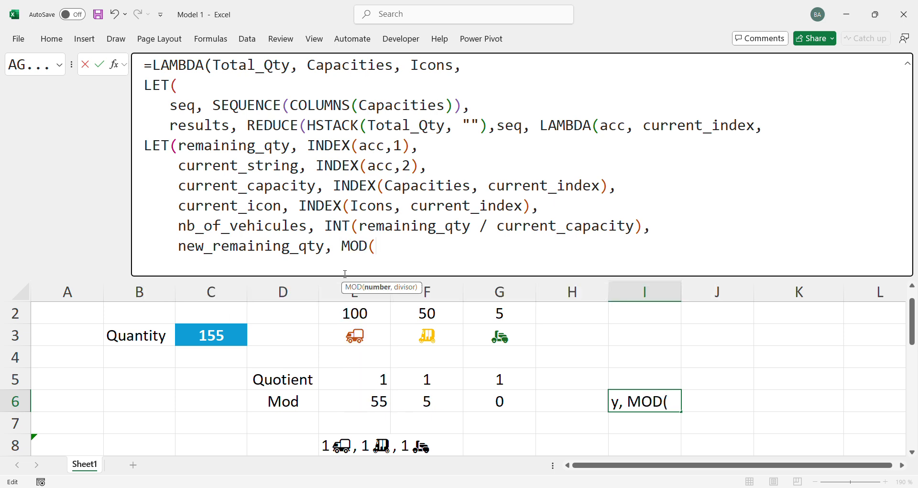
text(rem)
key(Tab)
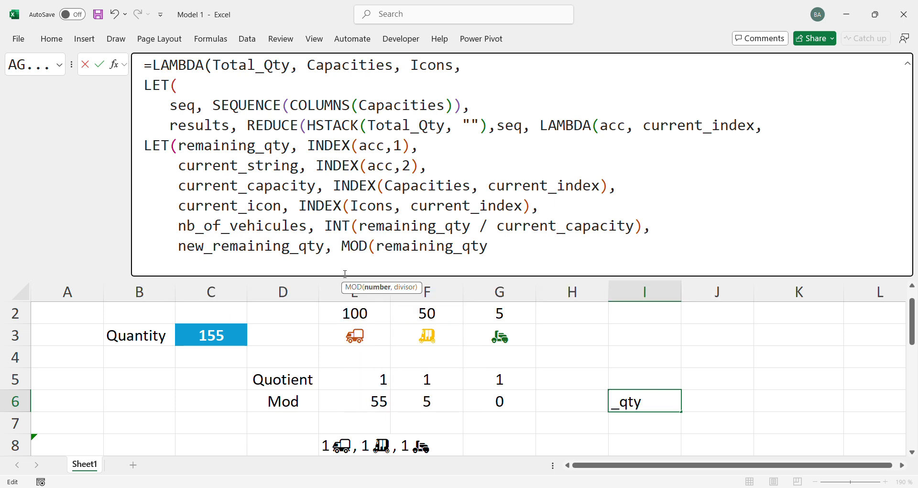
text(, curr)
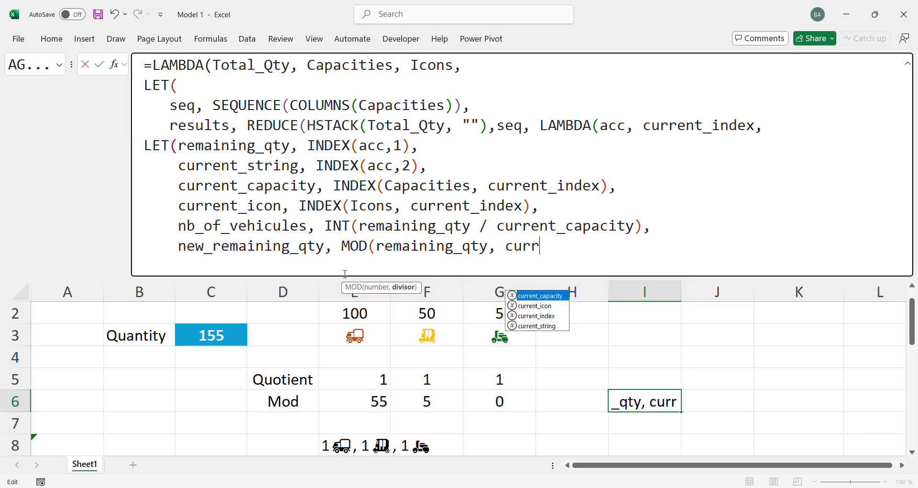
key(Tab)
text())
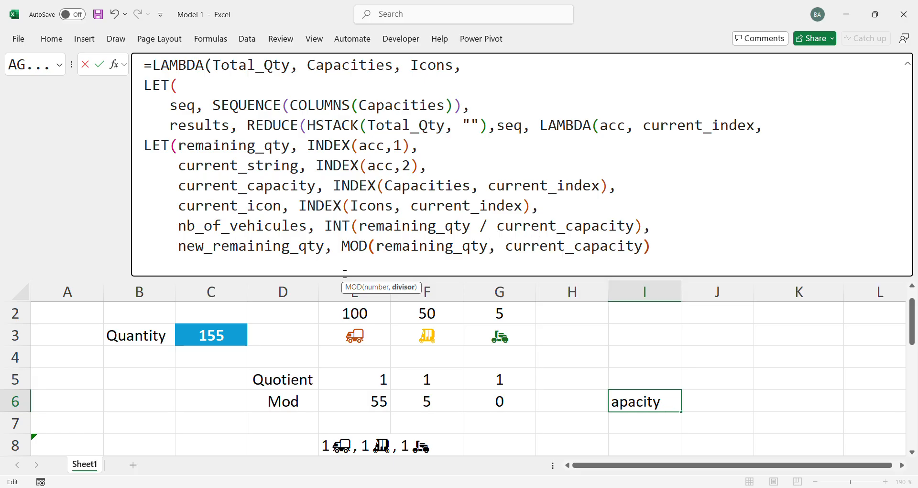
text(,)
key(alt+Return)
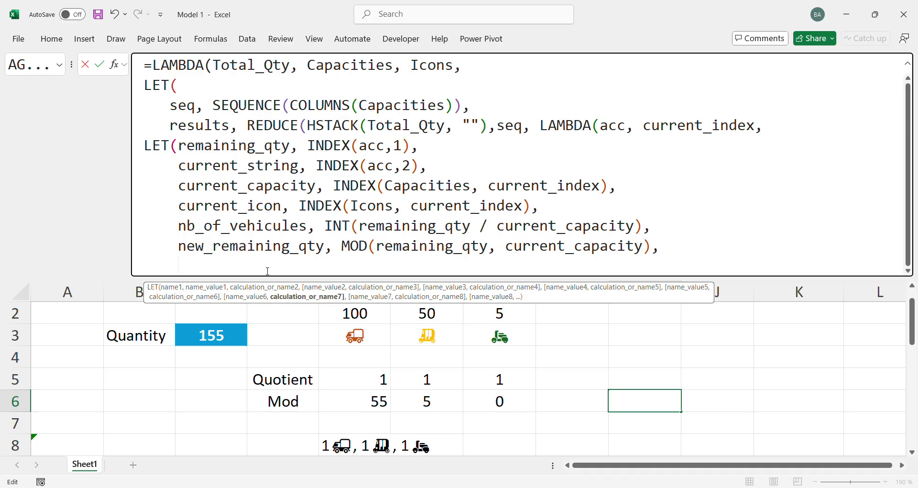
Add new_string as the next variable in the inner LET and begin its IF with the test nb_of_vehicules > 0
text(new_st)
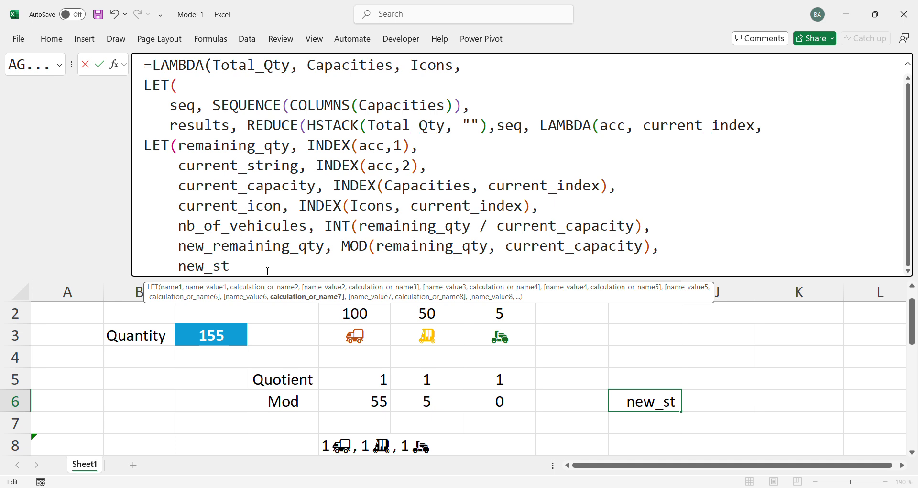
text(ring,)
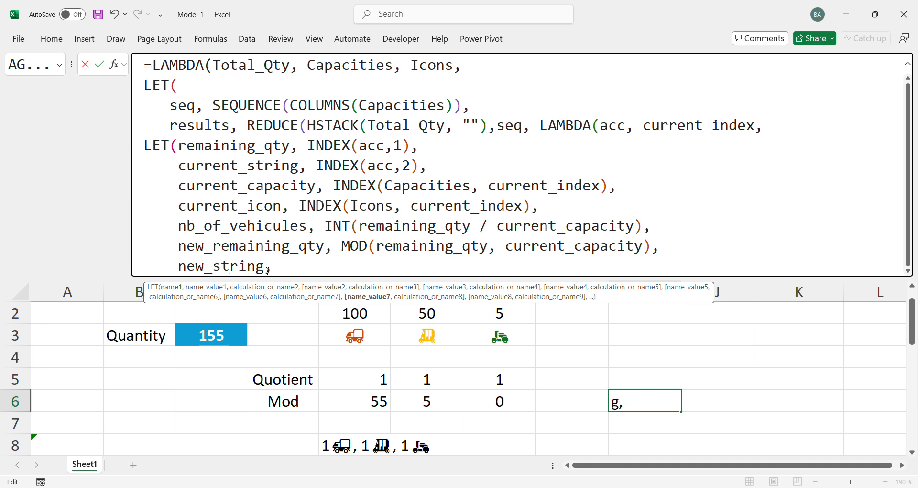
text( IF()
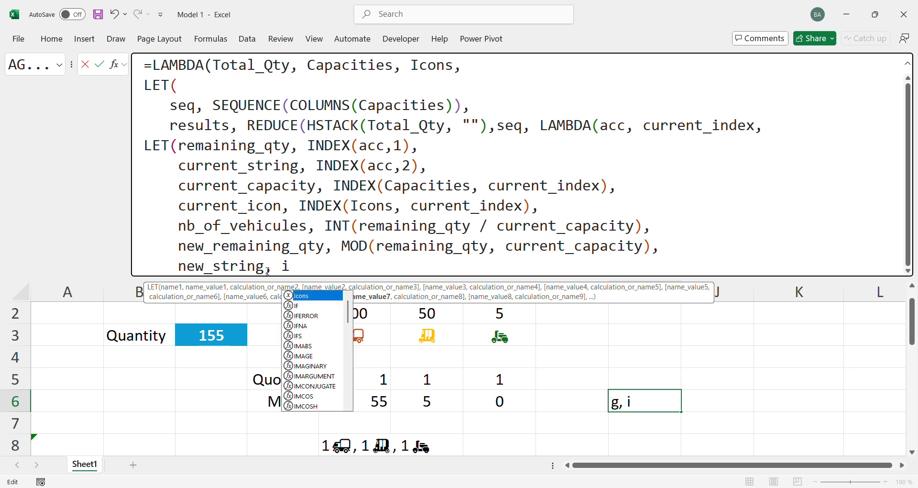
text(n)
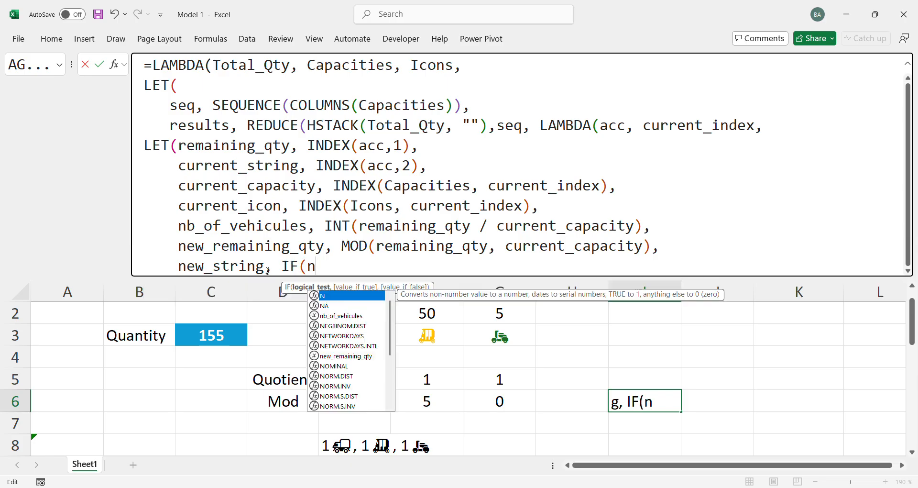
text(b_of_vehicules > 0)
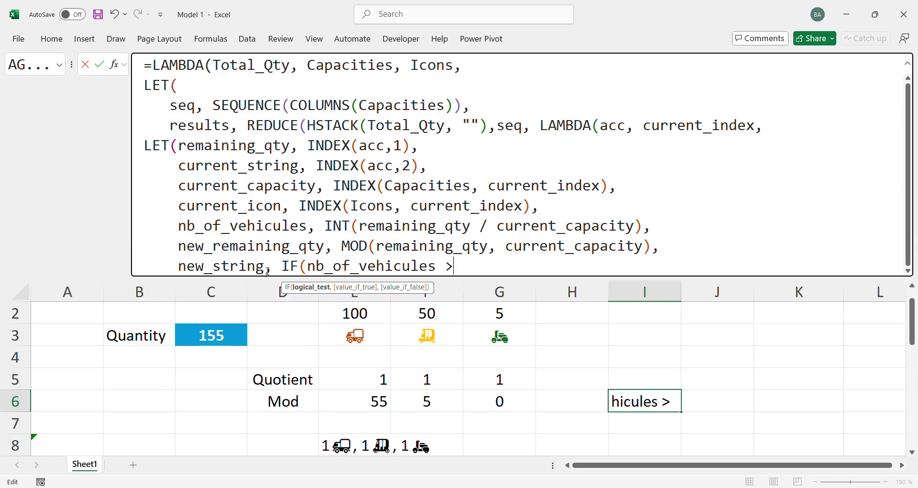
text(,)
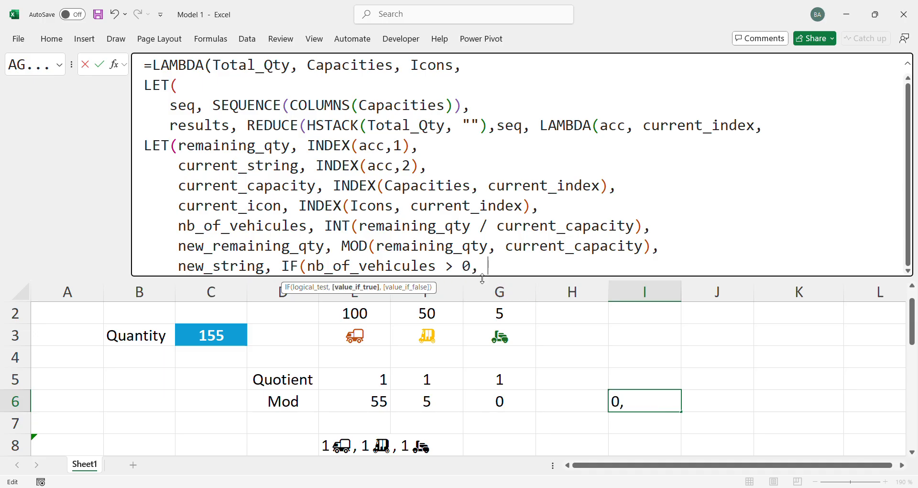
Enlarge the formula editing area and begin a nested IF on current_string as the value if true of new_string's IF
drag(482, 278, 499, 290)
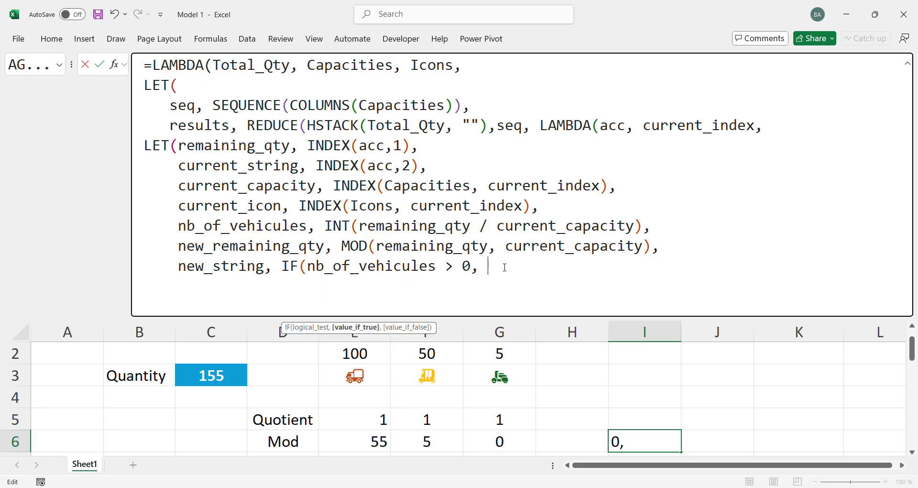
text(if)
key(Tab)
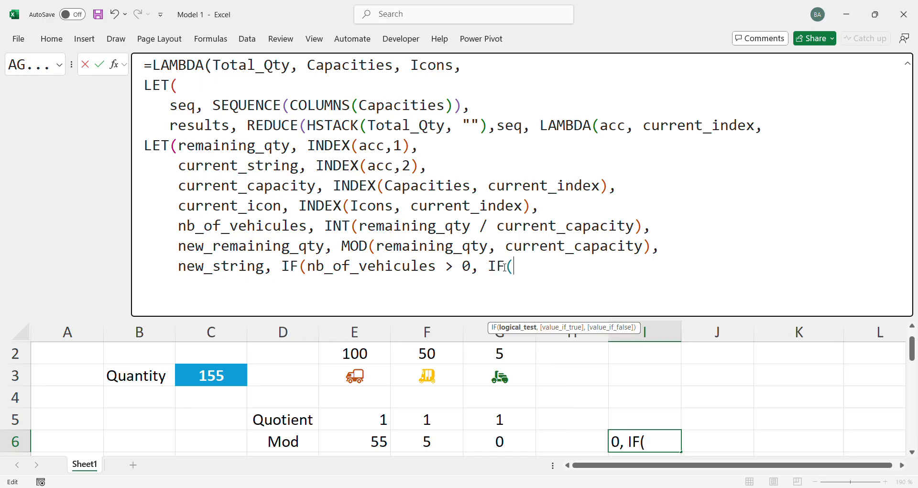
text(cu)
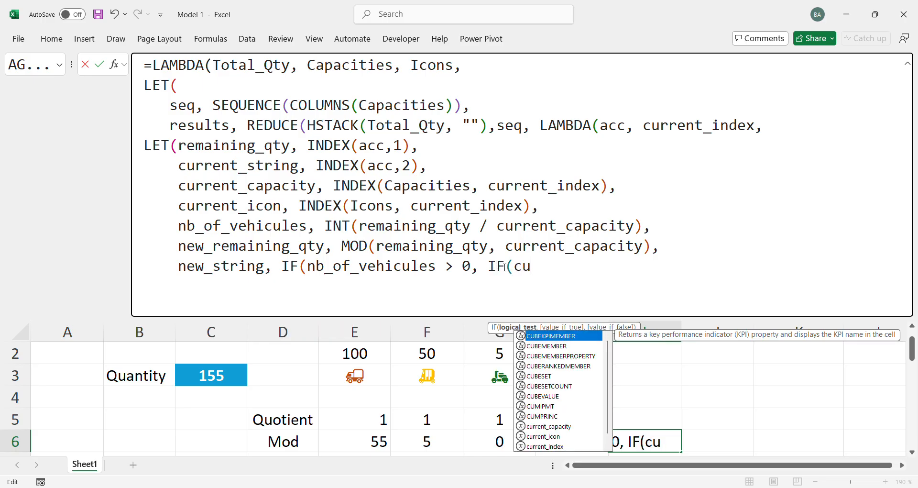
text(rr)
key(Down)
key(Down)
key(Down)
key(Tab)
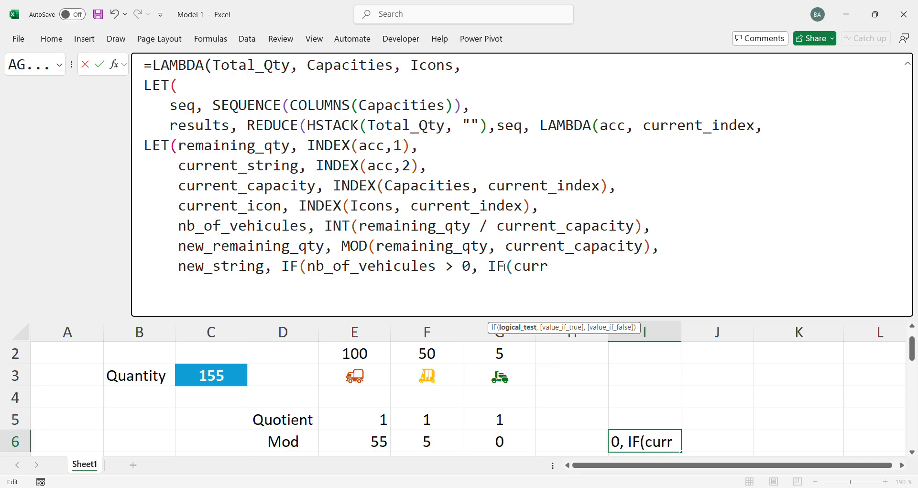
text(, "",)
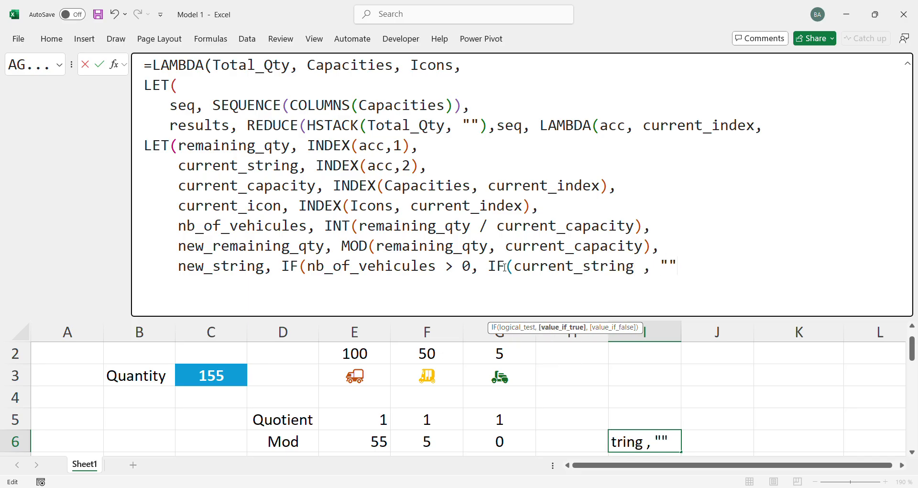
text("")
key(BackSpace)
key(BackSpace)
key(BackSpace)
key(BackSpace)
key(BackSpace)
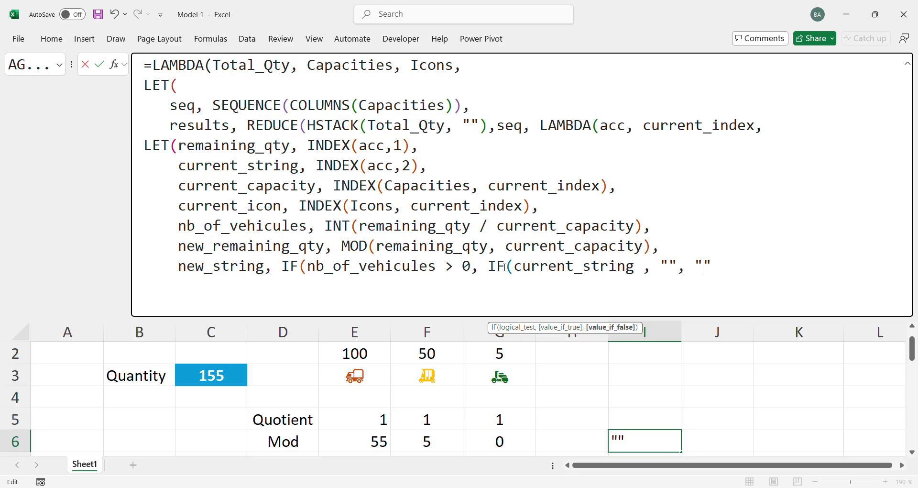
key(BackSpace)
key(BackSpace)
key(BackSpace)
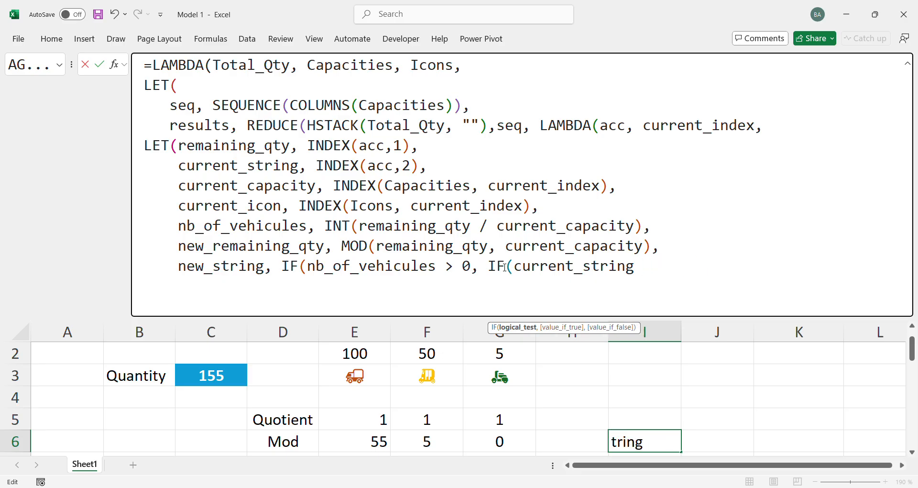
Complete the nested IF so it tests current_string = "" and returns "" if true, otherwise the separator ", "
text(= "", ")
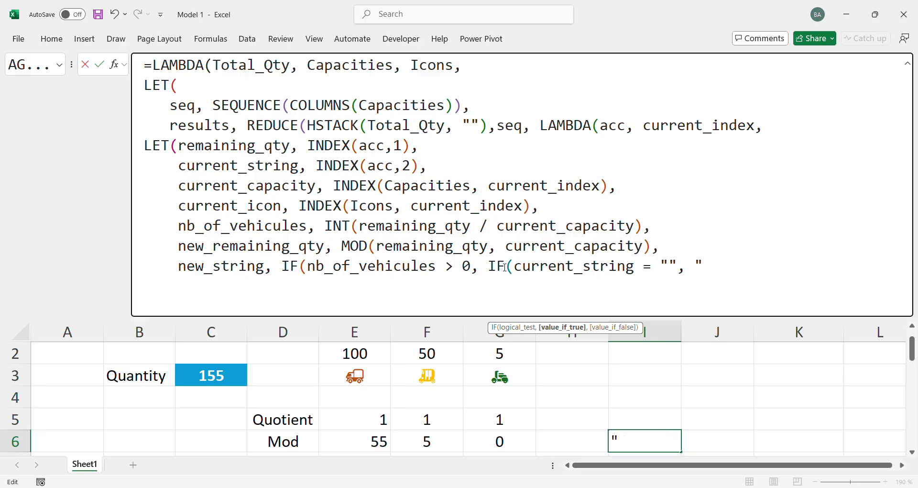
text(",)
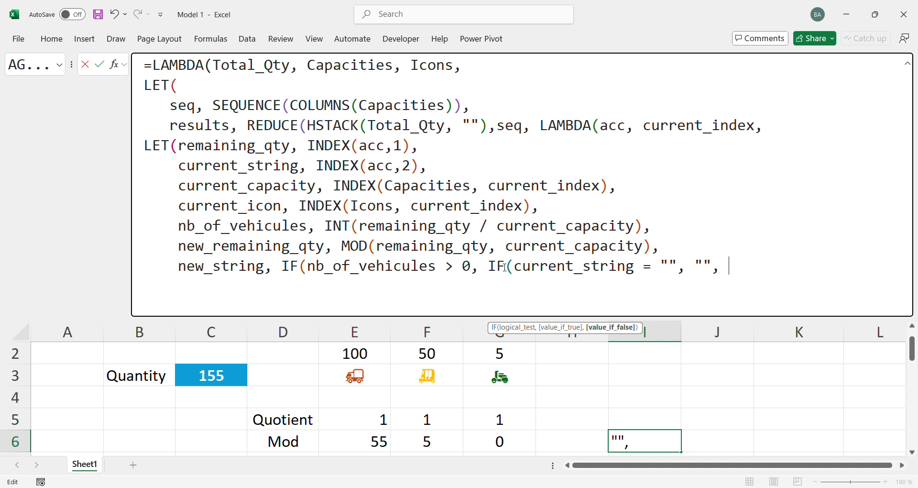
text( ", "))
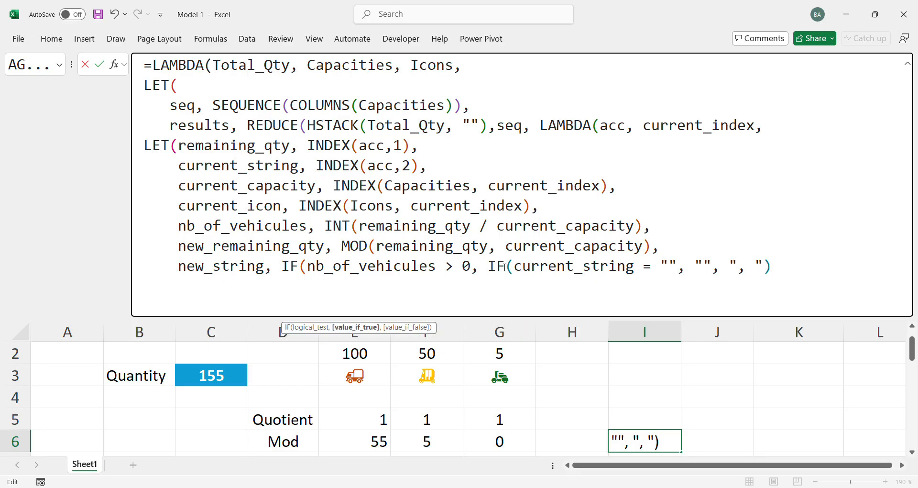
text( & nb)
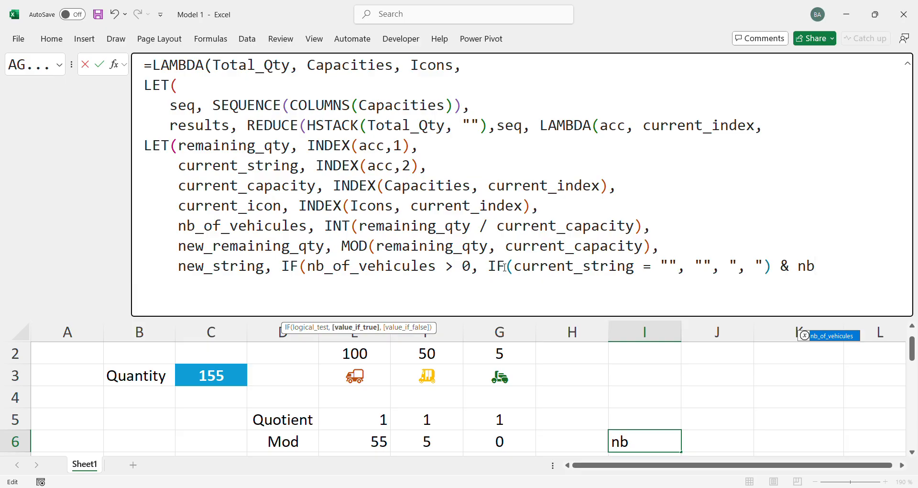
Append & nb_of_vehicules & current_icon to the nested IF, completing the value if true of new_string's outer IF
key(Tab)
text(&)
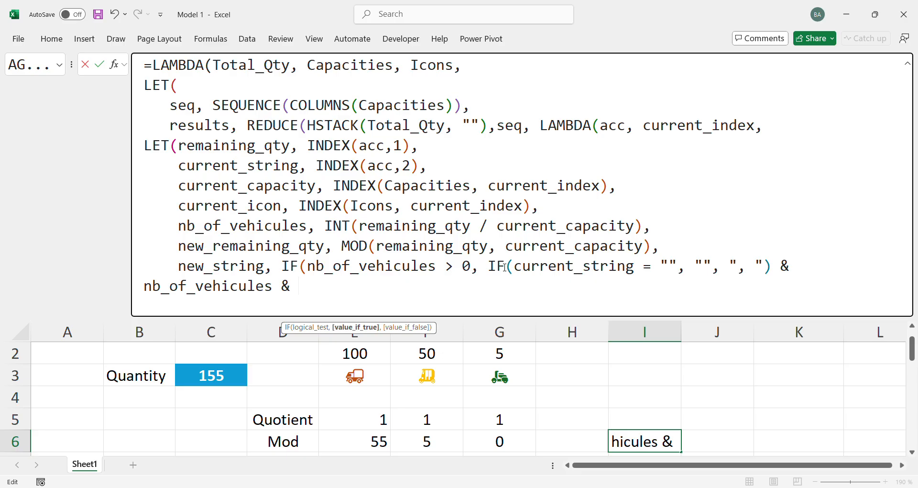
text(cu)
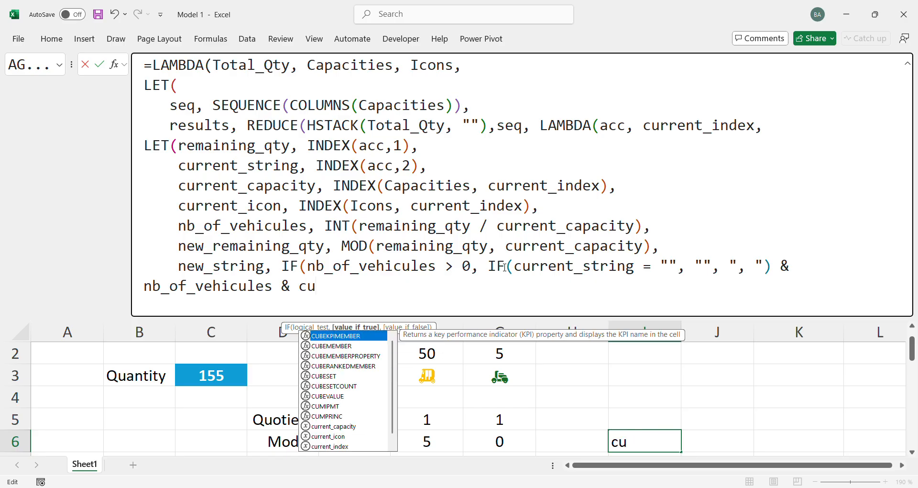
text(r)
key(Down)
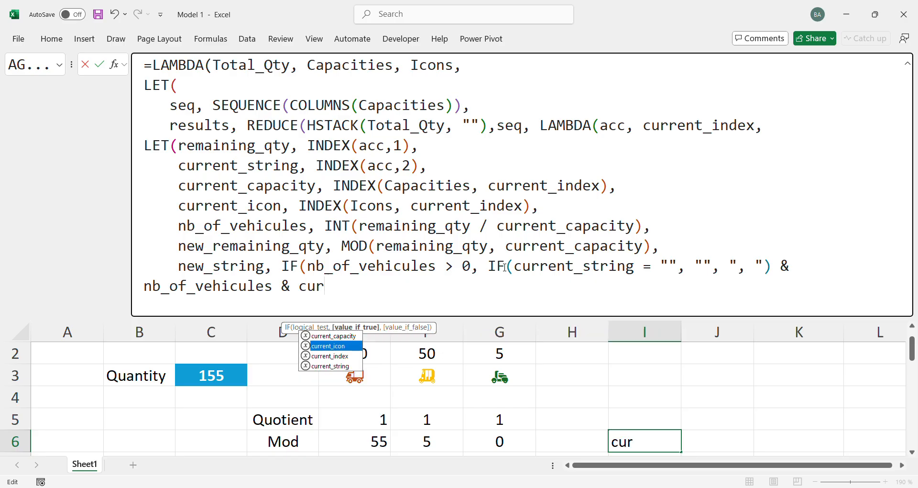
key(Tab)
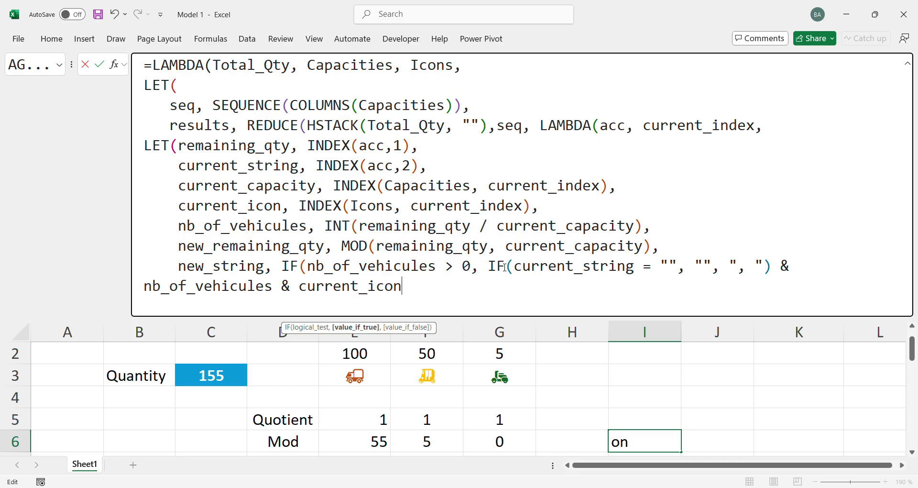
text(,)
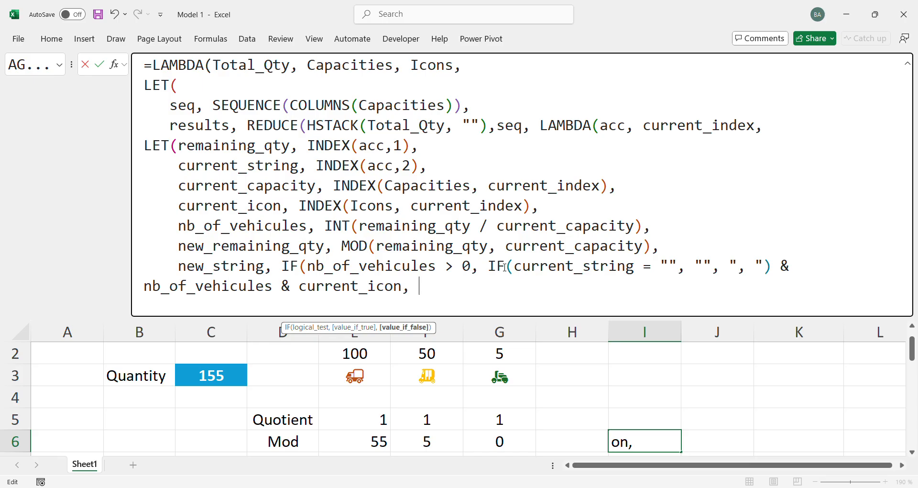
Use current_string as the value if false of new_string's IF, close the function and add a comma after it
drag(317, 264, 470, 264)
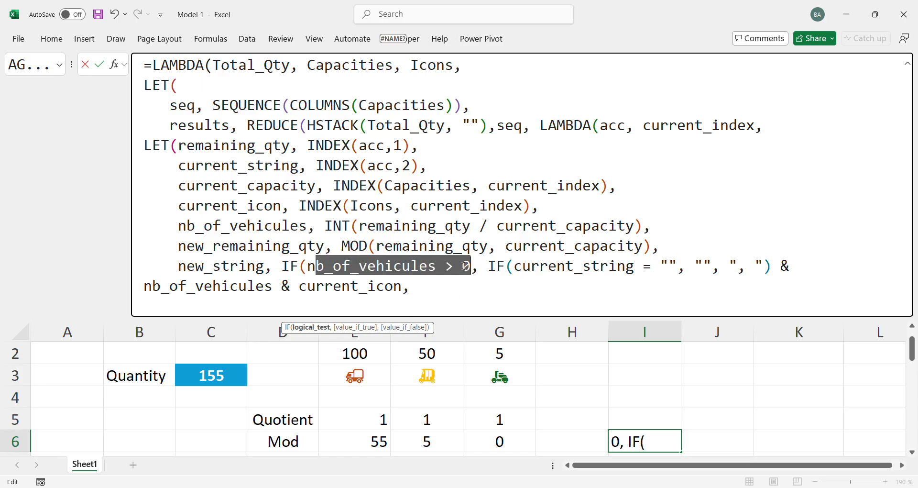
click(438, 296)
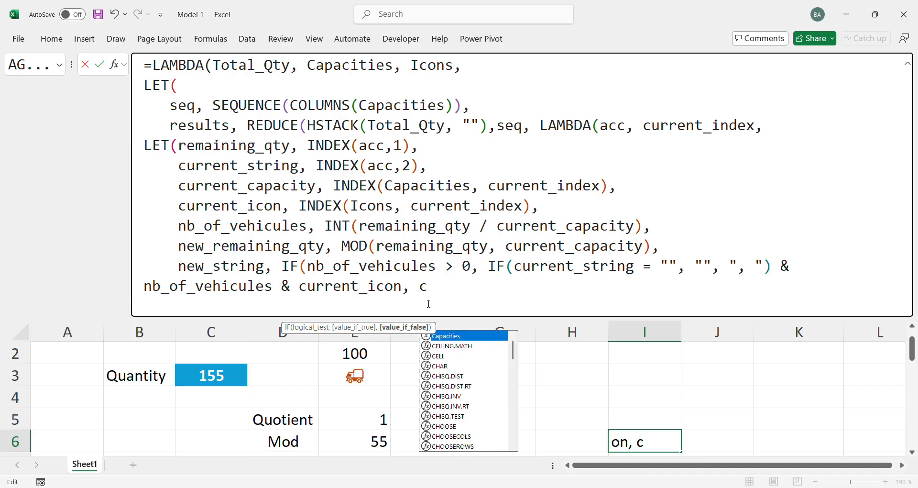
text(cur)
key(Down)
key(Down)
key(Down)
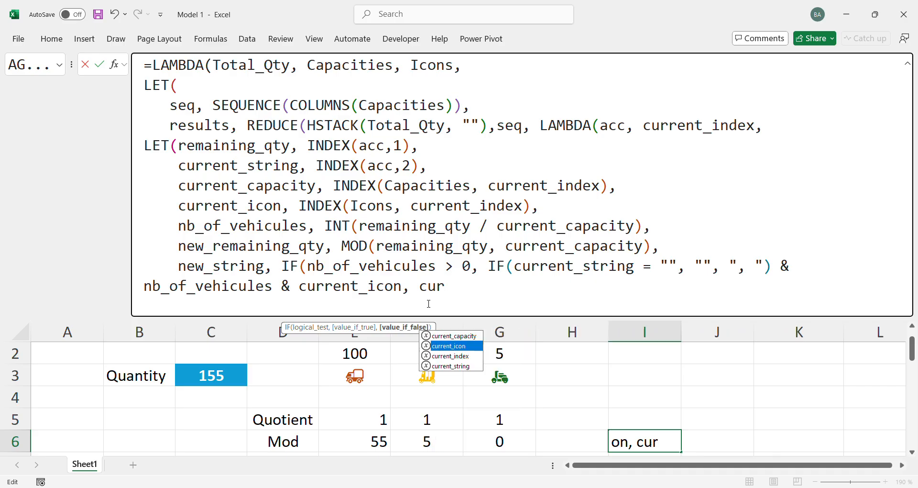
key(Tab)
text())
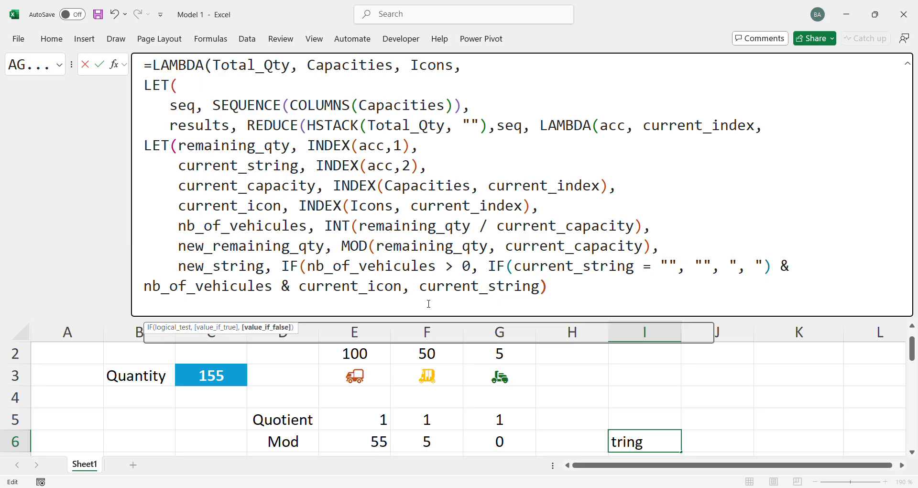
text(,)
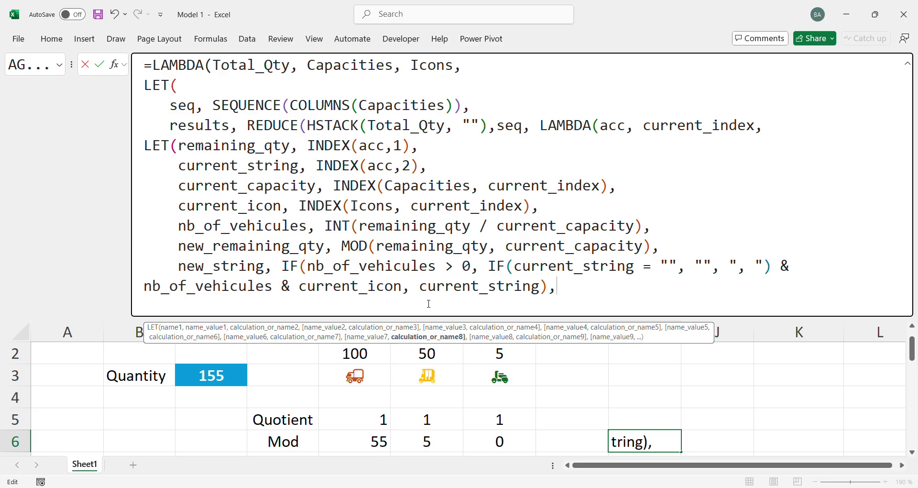
On a new line, return HSTACK(new_remaining_qty, new_string) as the inner LET's final calculation
key(alt+Return)
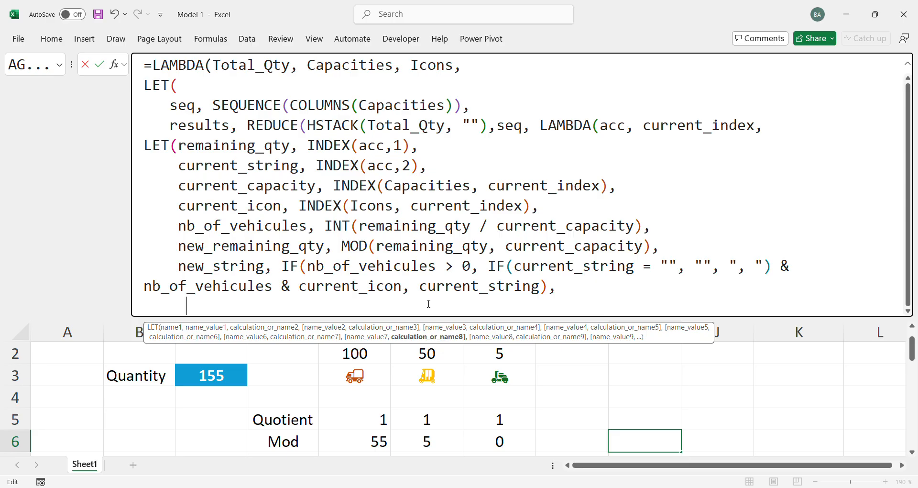
text(hs)
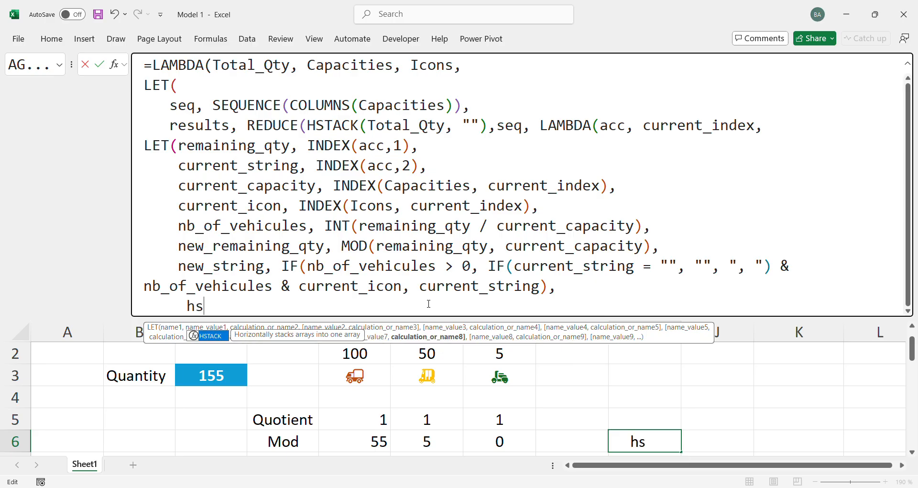
key(Tab)
text(new)
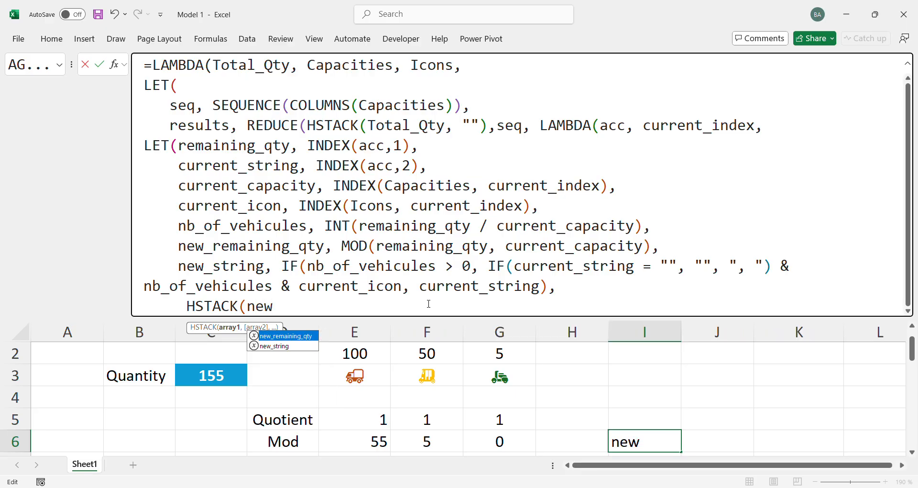
key(Tab)
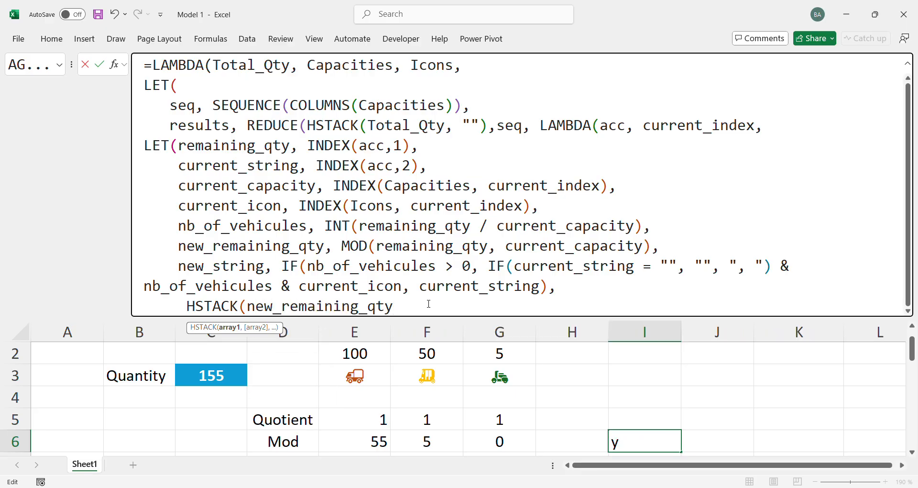
text(, new)
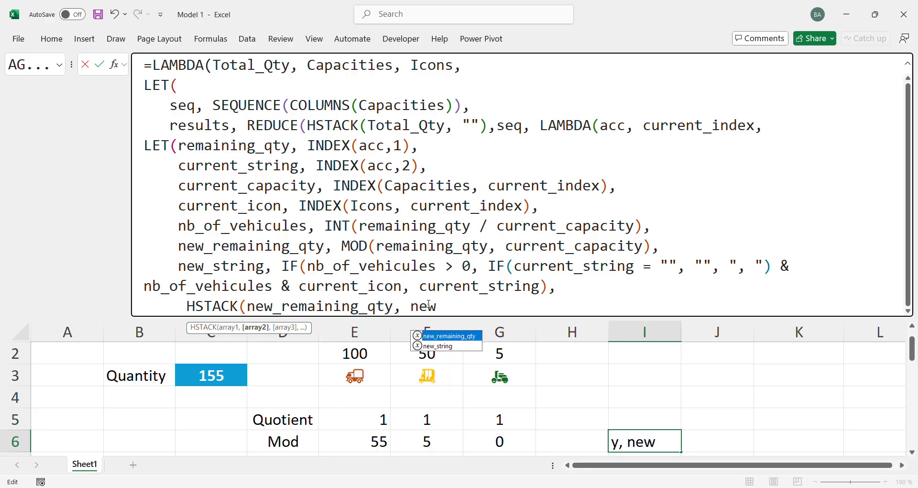
key(Down)
key(Tab)
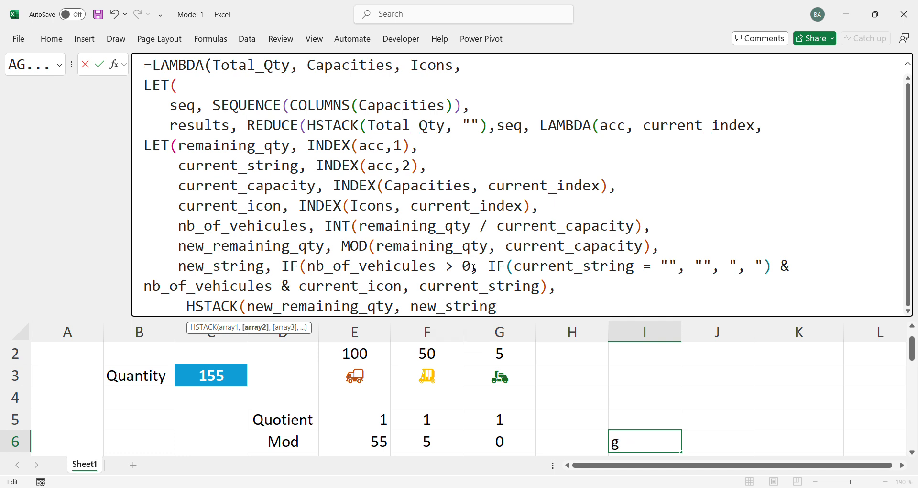
text())))
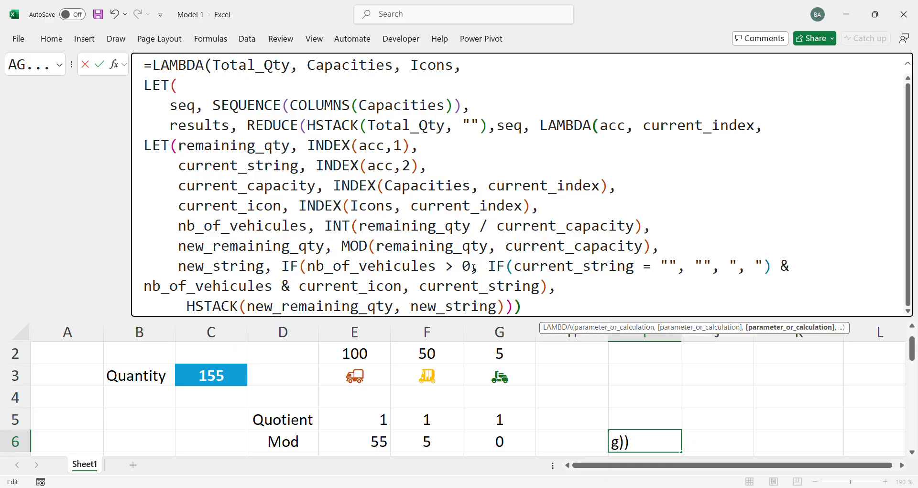
text()))
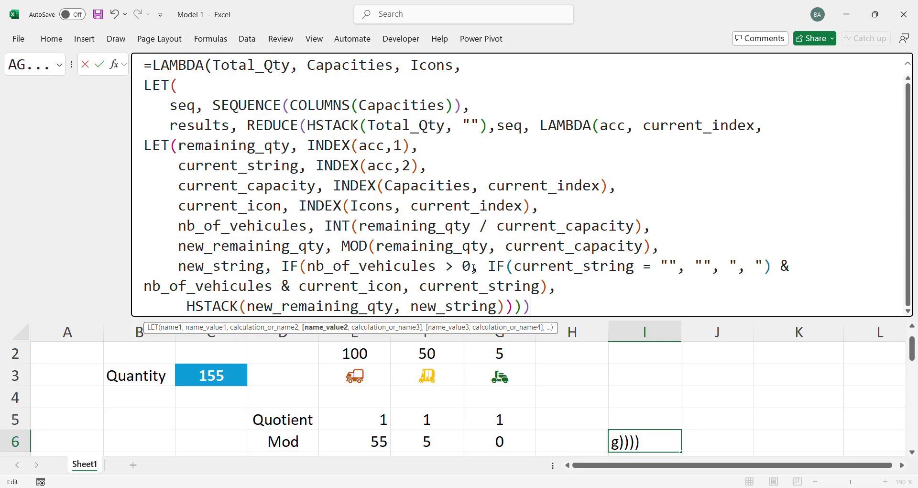
text(,)
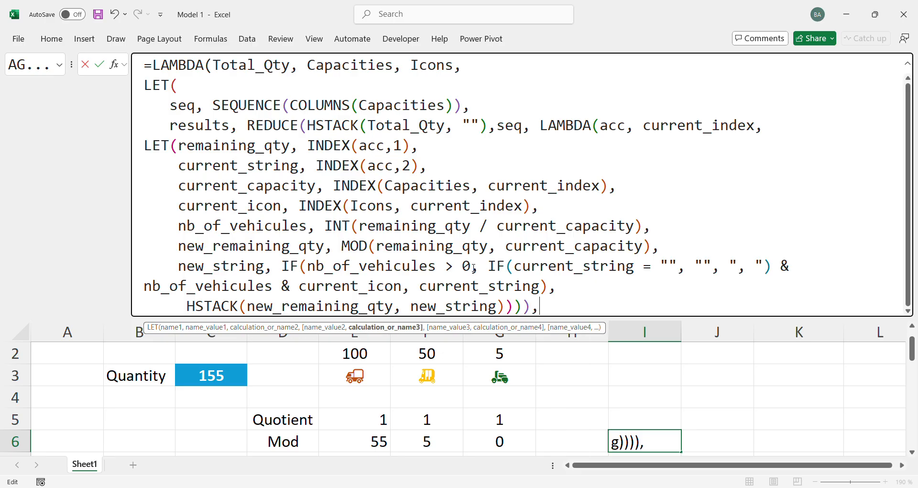
Begin the outer LET's final calculation with an INDEX function on the results array
click(186, 89)
click(573, 308)
text(inde)
key(Tab)
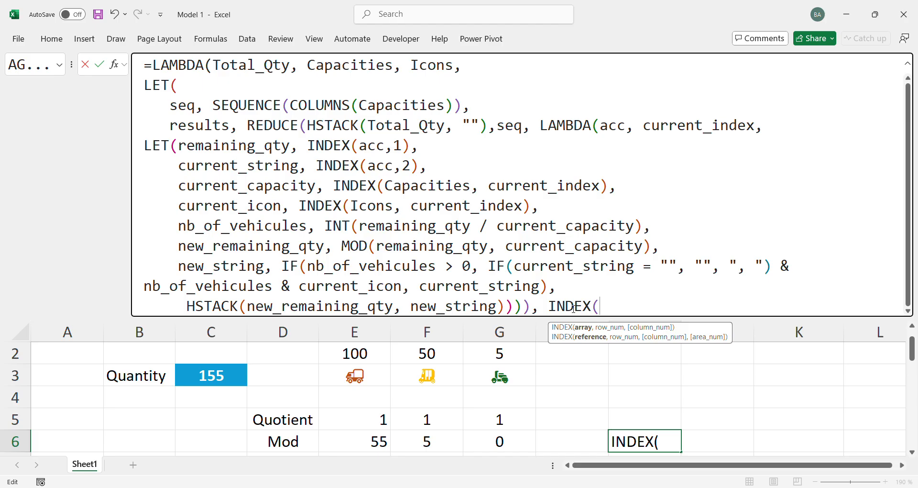
text(res)
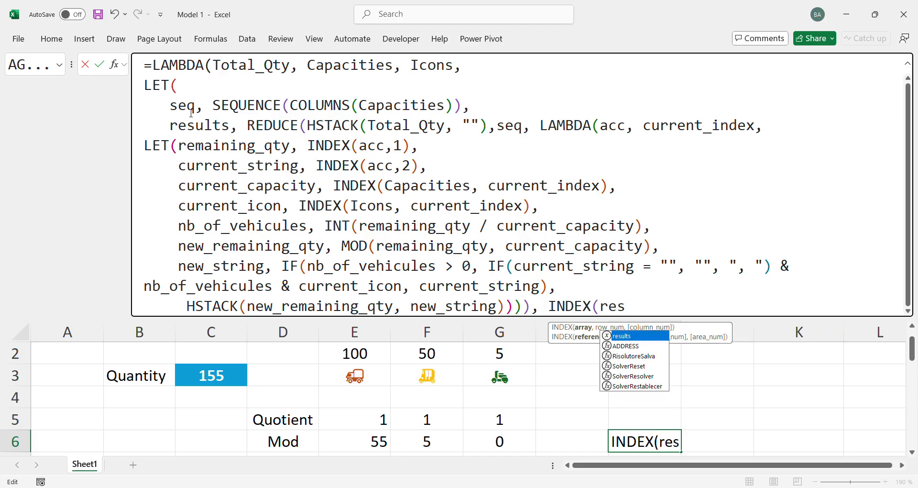
key(Tab)
text(,)
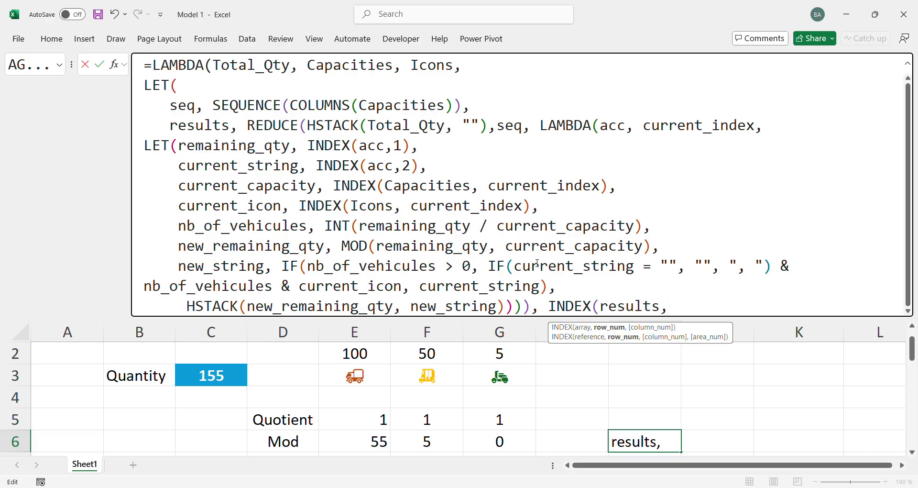
text(2)
Use 2 as the INDEX position, close all open functions and enter the formula in I6
double_click(429, 297)
click(721, 302)
text())
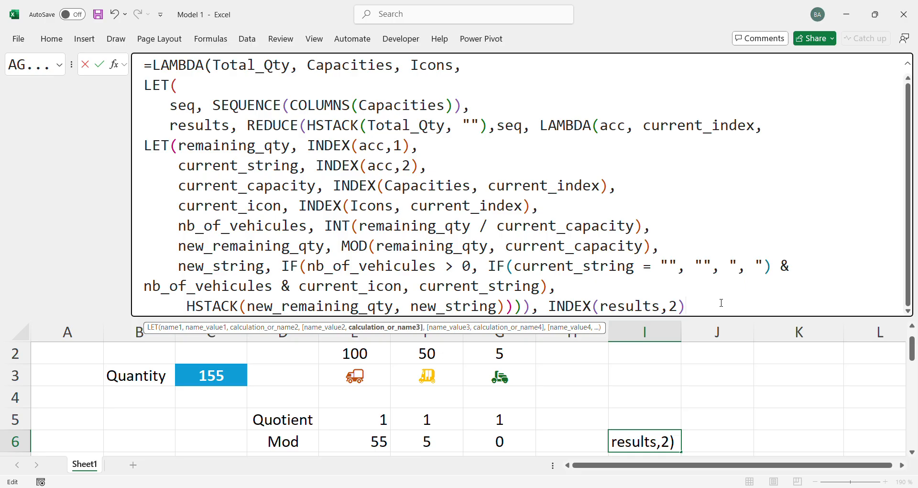
text()))
key(Return)
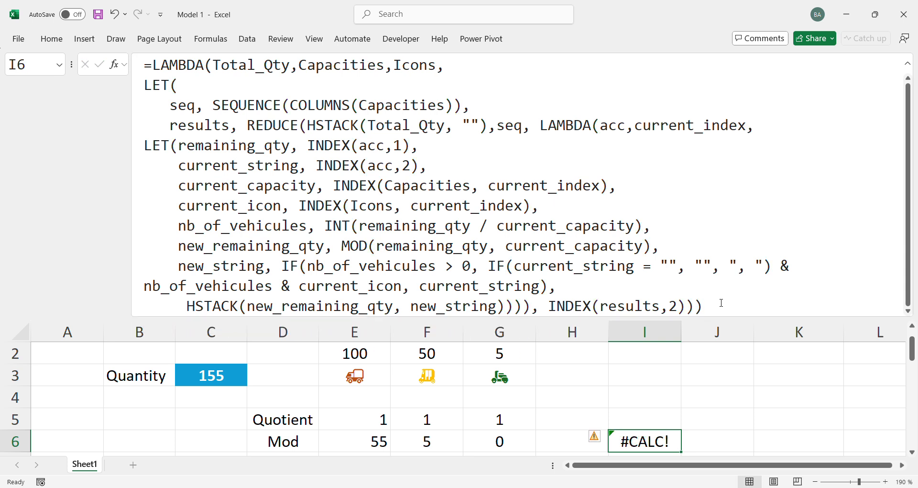
Review the outer LAMBDA's Total_Qty, Capacities and Icons parameters in I6's formula
double_click(243, 65)
double_click(354, 66)
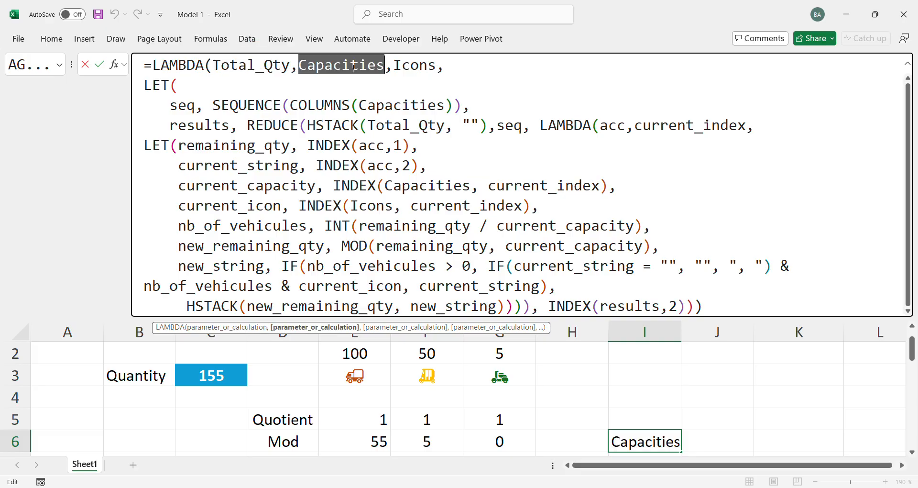
double_click(414, 66)
double_click(341, 66)
double_click(253, 66)
click(341, 67)
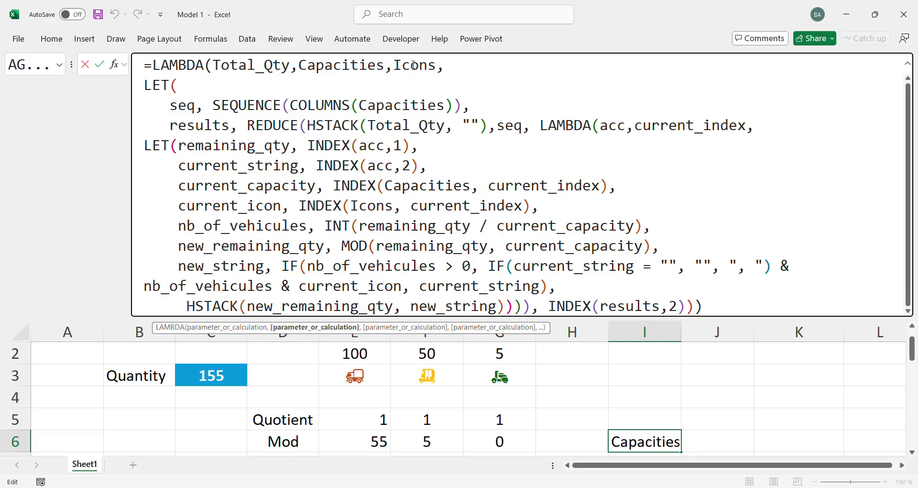
click(411, 67)
Call the LAMBDA with C3 as the quantity, E2:G2 as the capacities and E3:G3 as the icons, keeping I6 selected
click(725, 306)
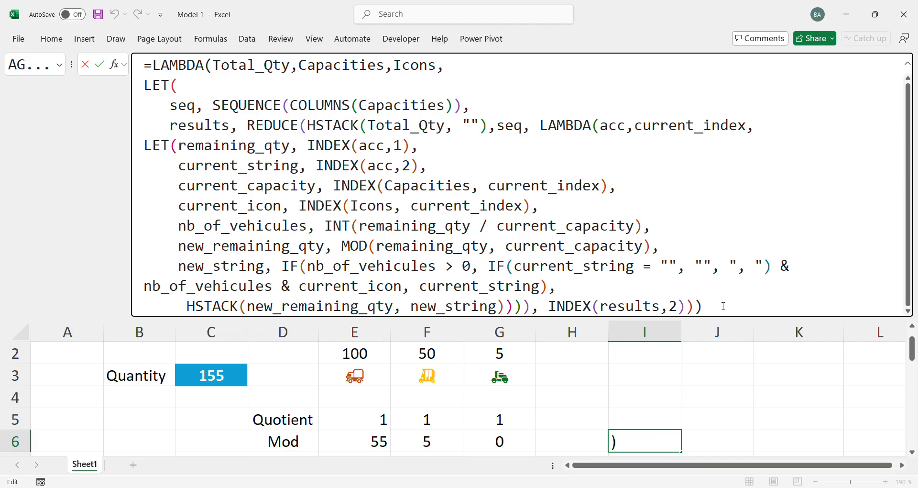
text(()
click(218, 376)
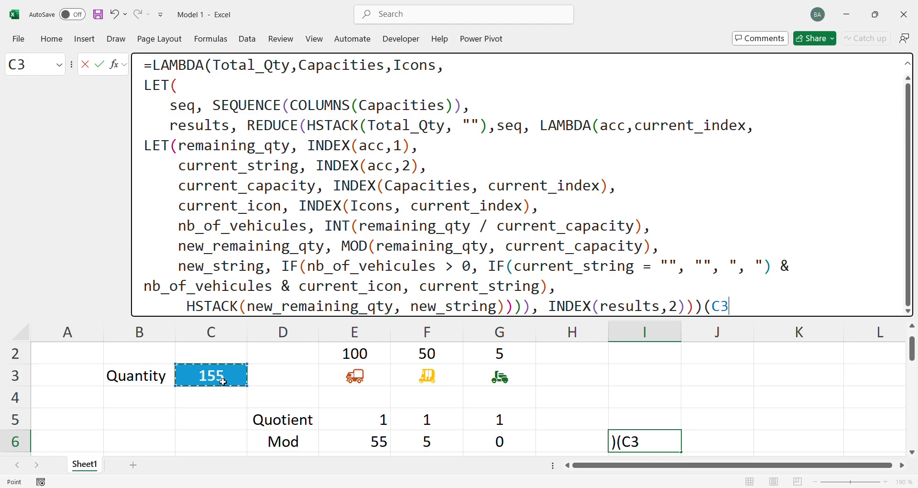
text(,)
click(347, 349)
drag(347, 349, 483, 358)
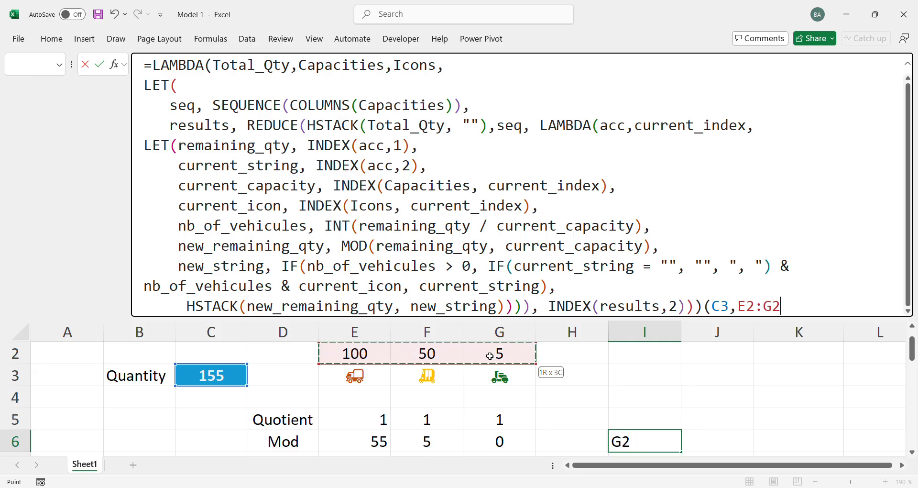
text(,)
drag(387, 373, 487, 378)
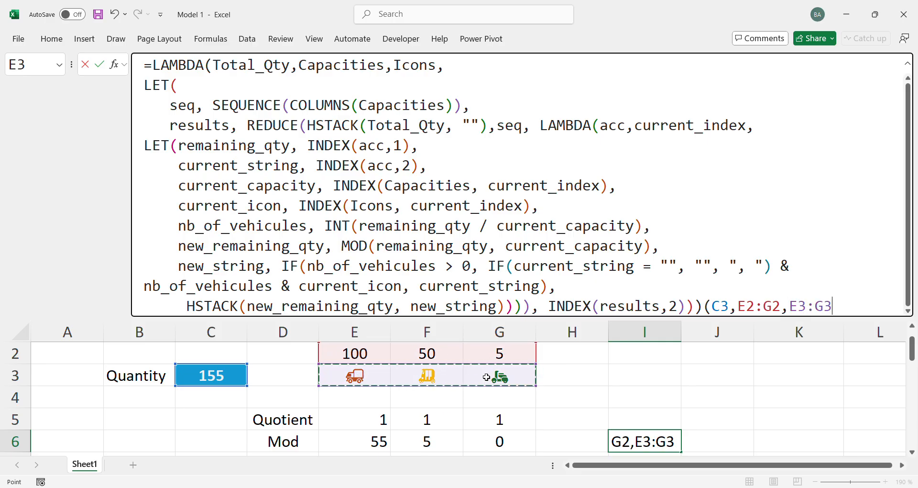
text())
key(ctrl+Return)
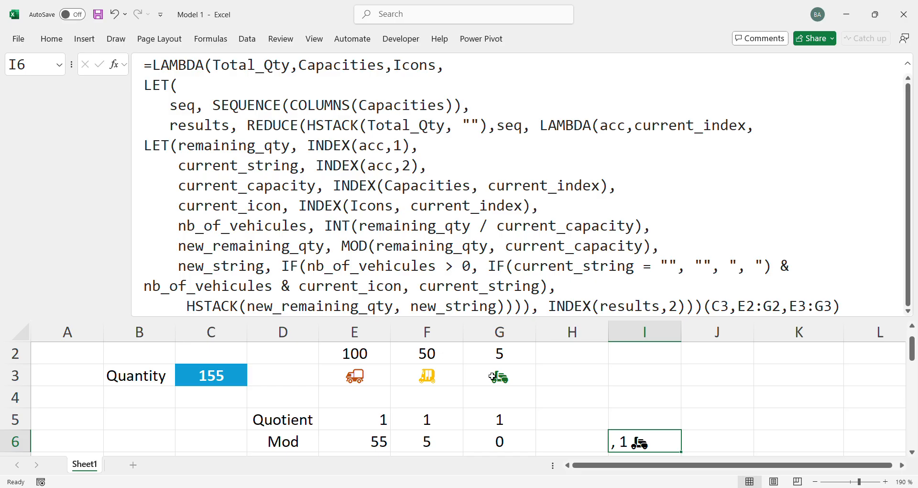
drag(526, 318, 525, 238)
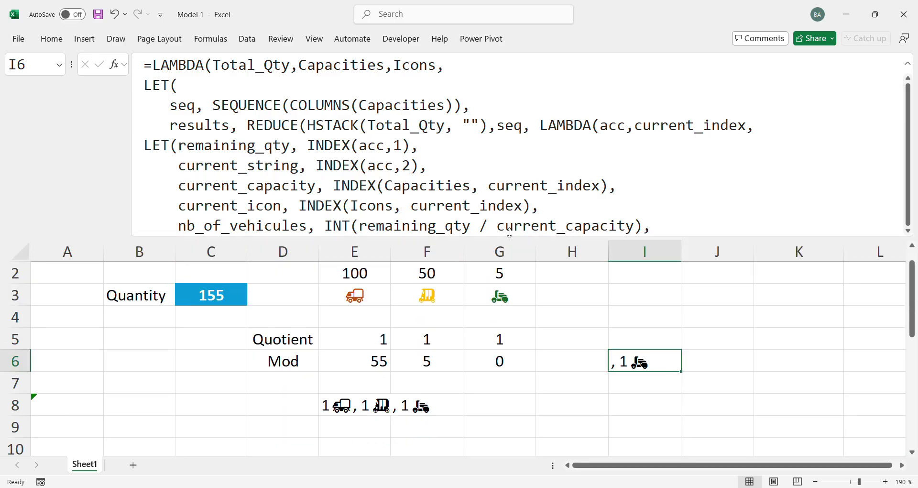
scroll(686, 155, down, 1)
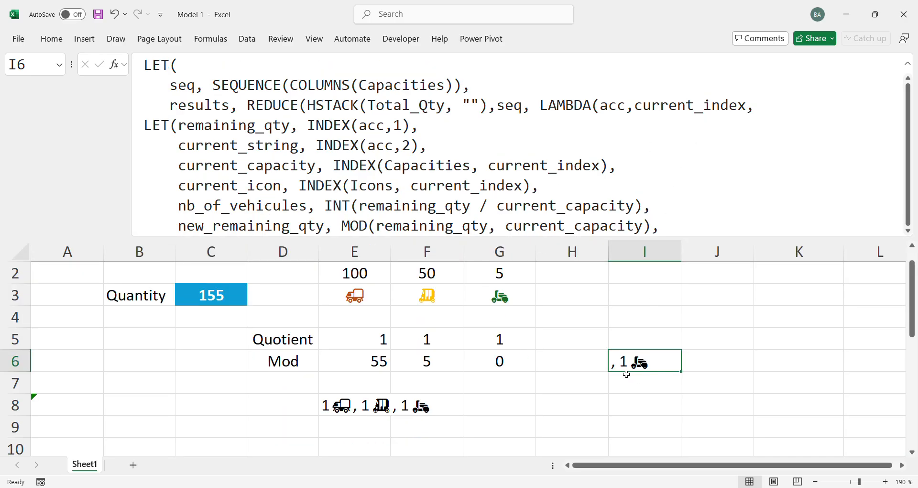
click(564, 166)
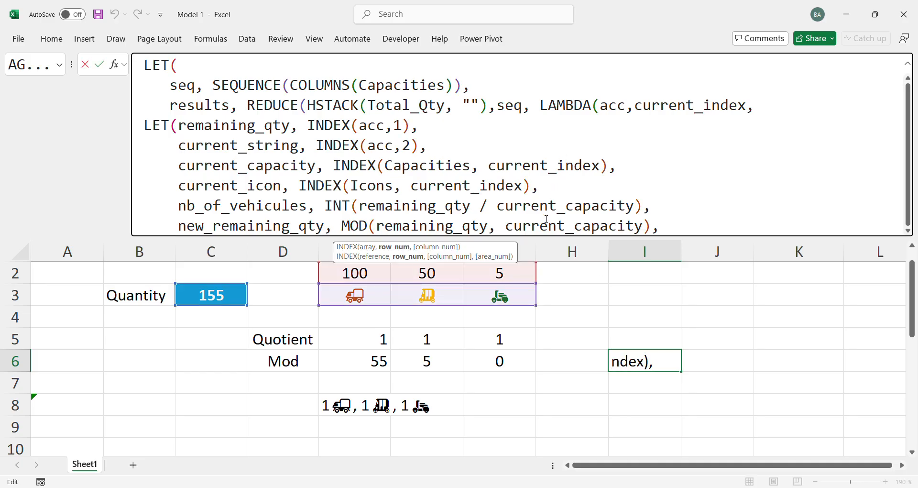
drag(684, 238, 685, 317)
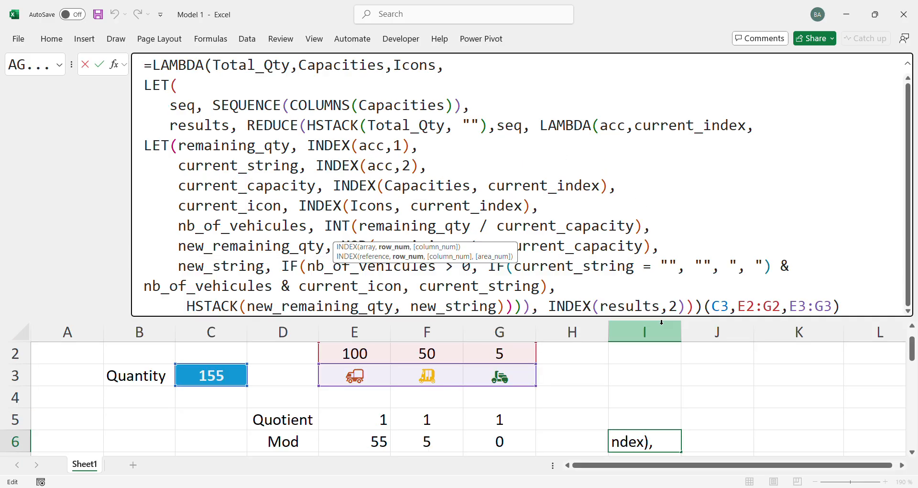
click(685, 255)
click(634, 225)
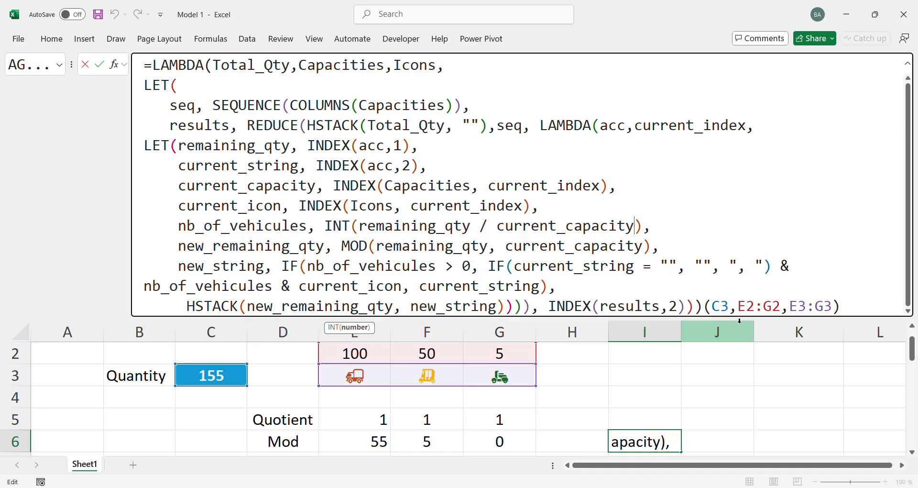
key(Escape)
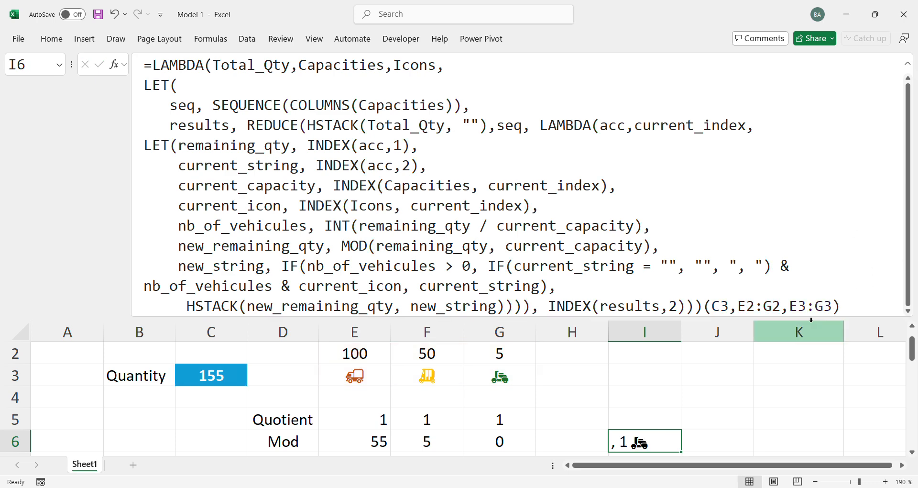
Examine the nested IF in I6's new_string definition: its empty-string test, the ", " separator and the nb_of_vehicules and current_icon concatenation
drag(808, 316, 808, 256)
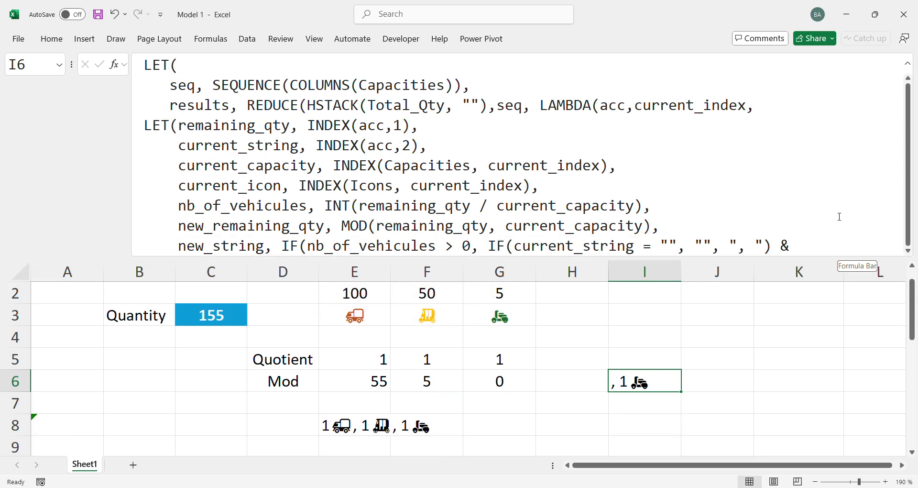
click(797, 359)
click(658, 377)
click(712, 190)
scroll(710, 190, down, 1)
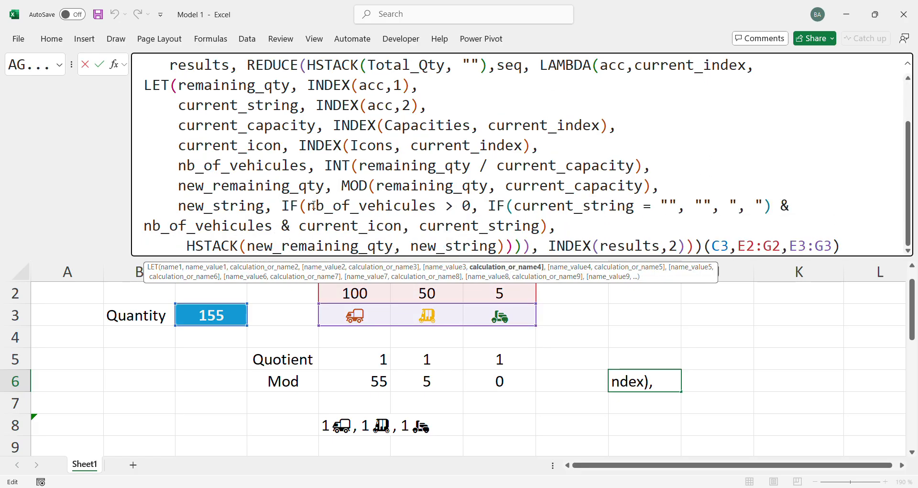
click(283, 205)
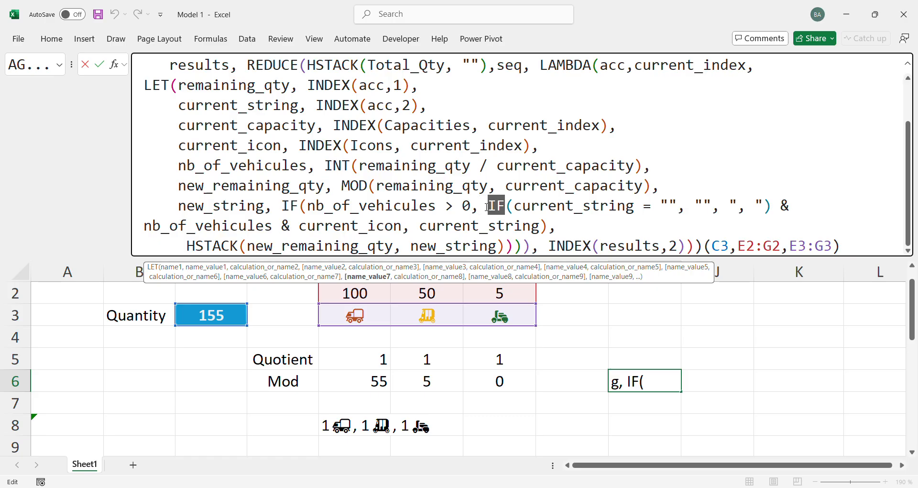
double_click(529, 207)
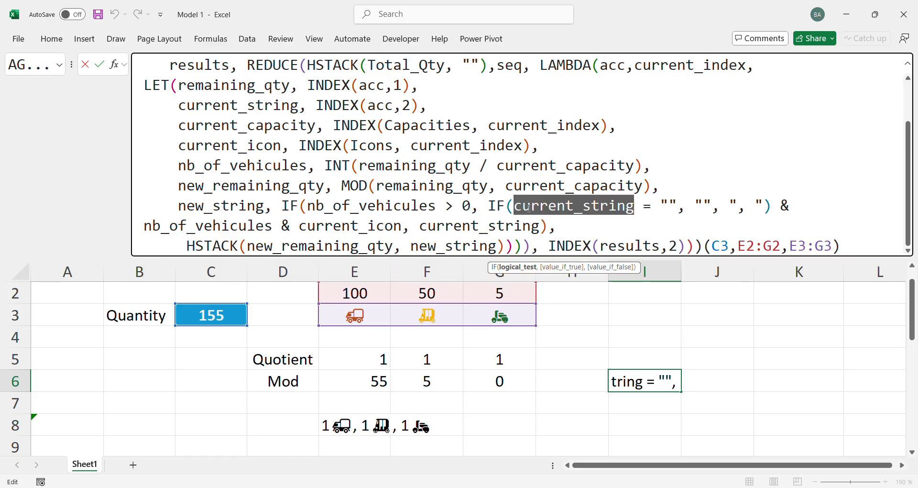
double_click(671, 207)
double_click(704, 206)
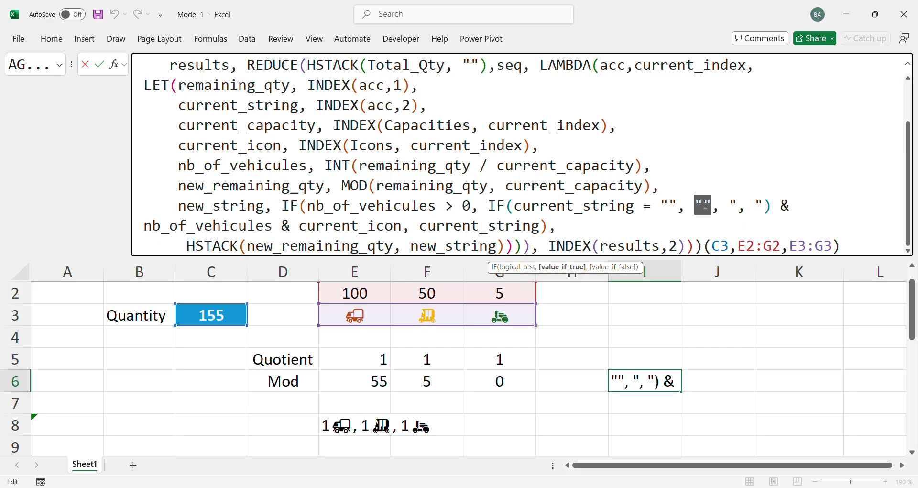
drag(729, 206, 766, 206)
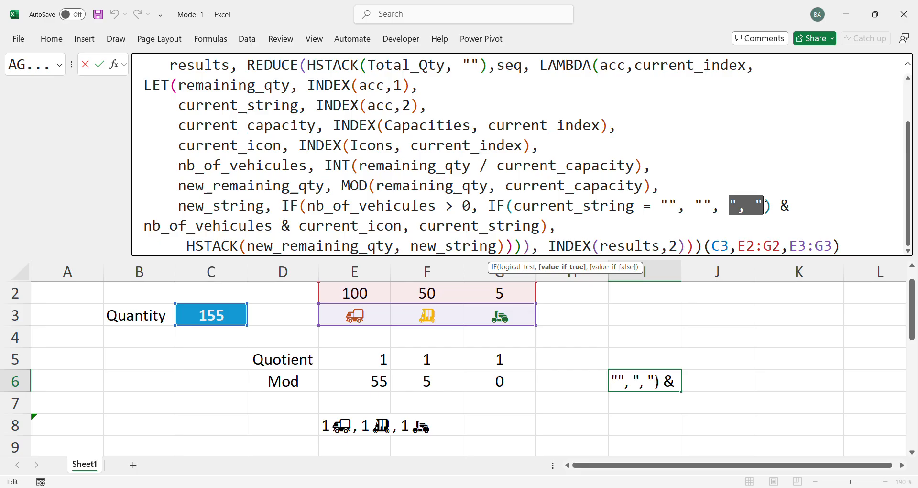
drag(780, 206, 787, 206)
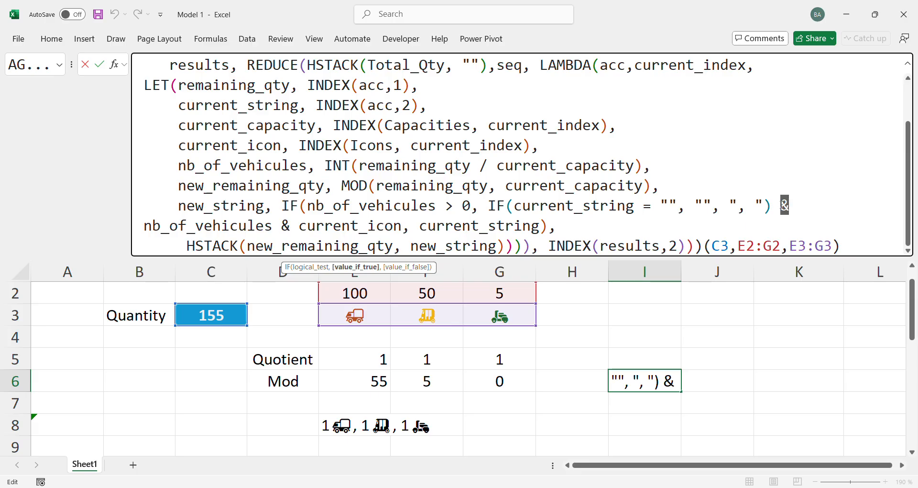
double_click(207, 225)
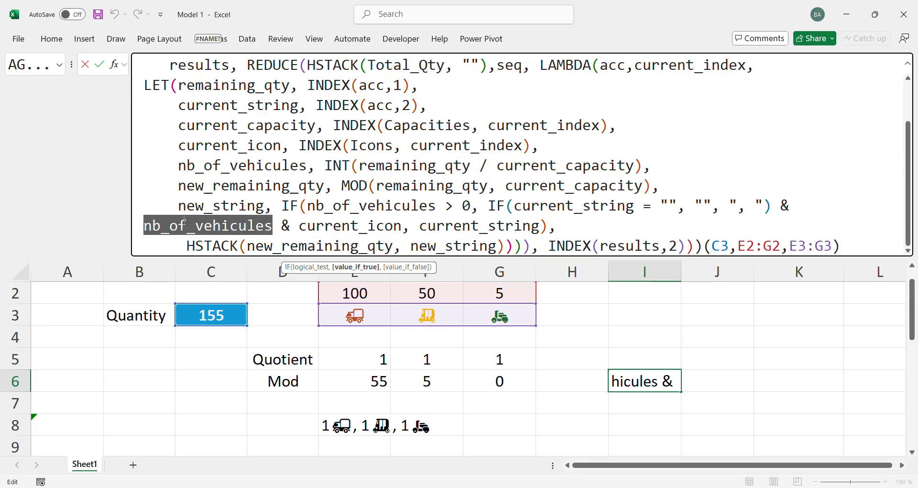
double_click(345, 228)
click(351, 268)
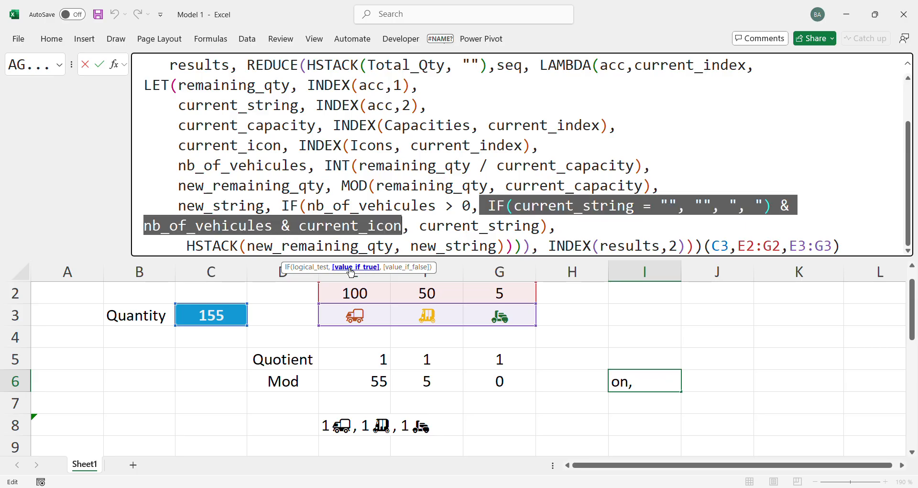
Insert current_string & before the inner IF in new_string's true branch and enter the formula, keeping I6 selected
click(481, 202)
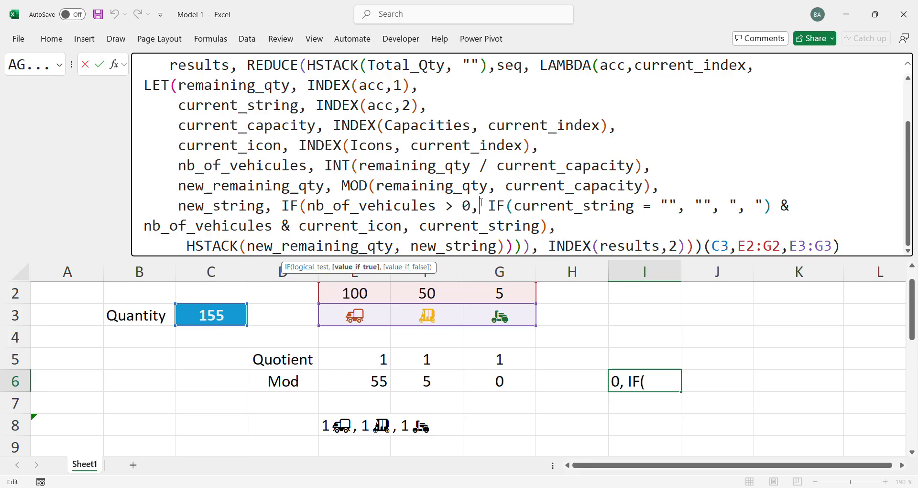
text(cur)
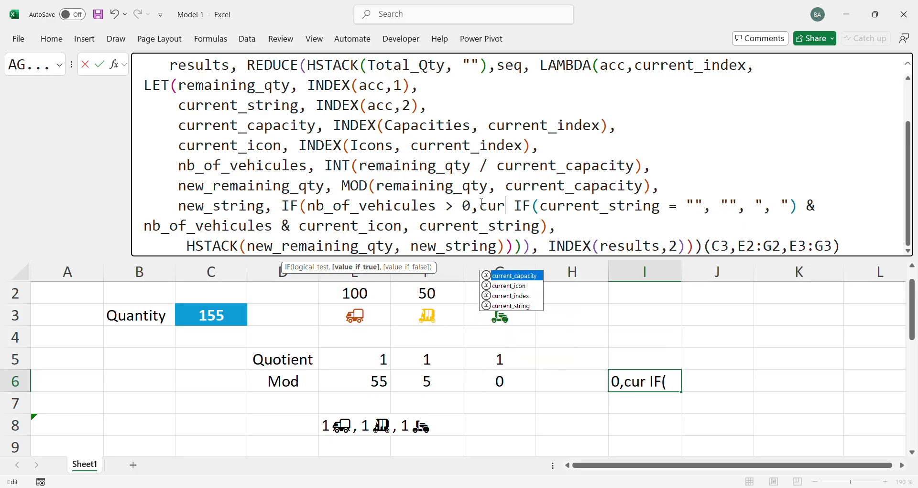
key(Down)
key(Down)
key(Down)
key(Tab)
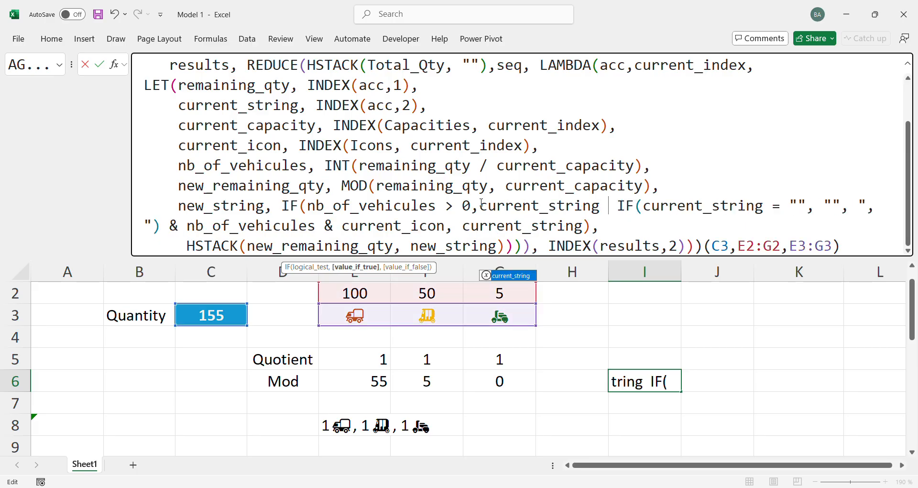
text(&)
key(Return)
key(Up)
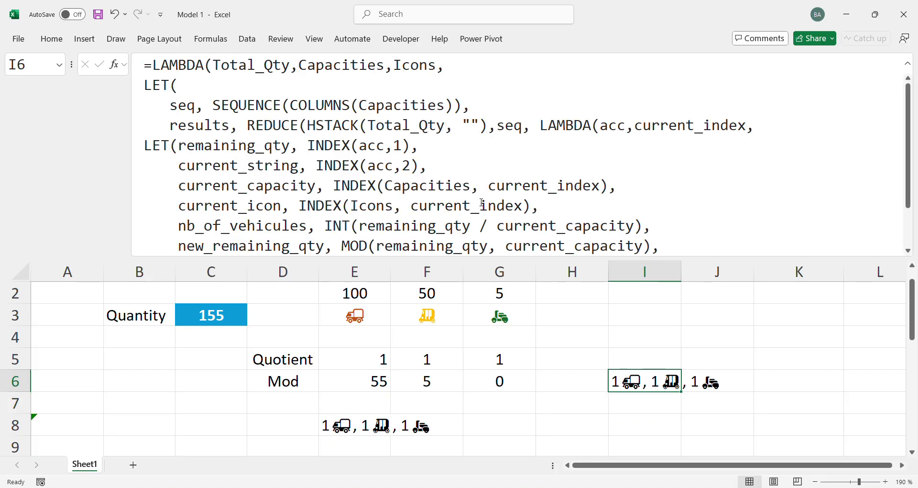
Compare I6's LAMBDA formula with E8's TEXTJOIN formula, the Quotient and Mod rows, and the vehicle capacities and icons in E2:G3
scroll(482, 203, down, 3)
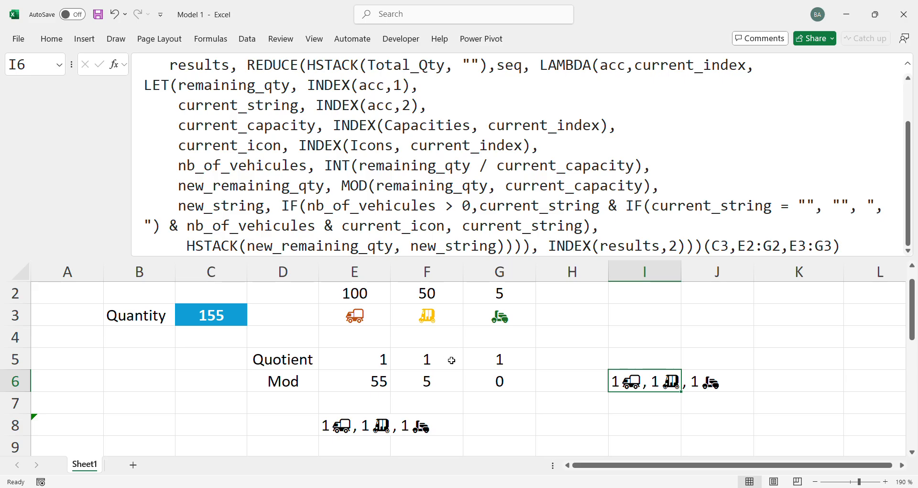
click(352, 429)
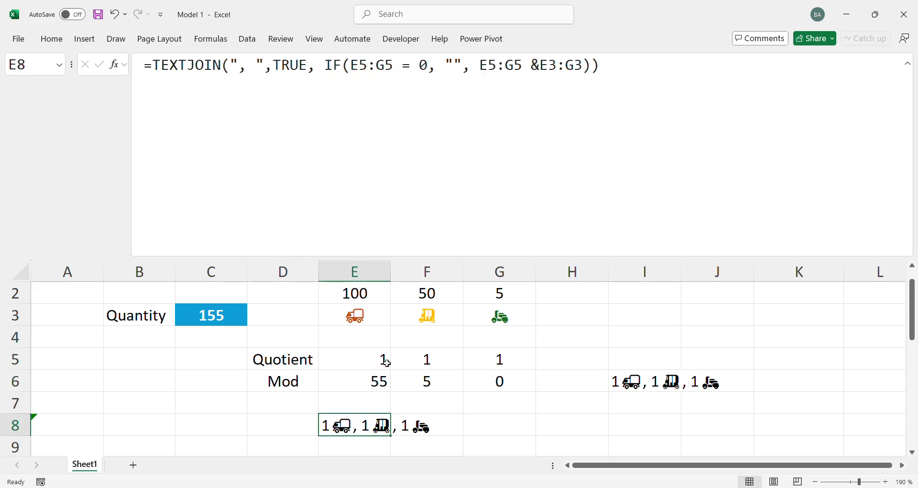
click(371, 377)
drag(373, 358, 479, 380)
click(450, 359)
click(629, 381)
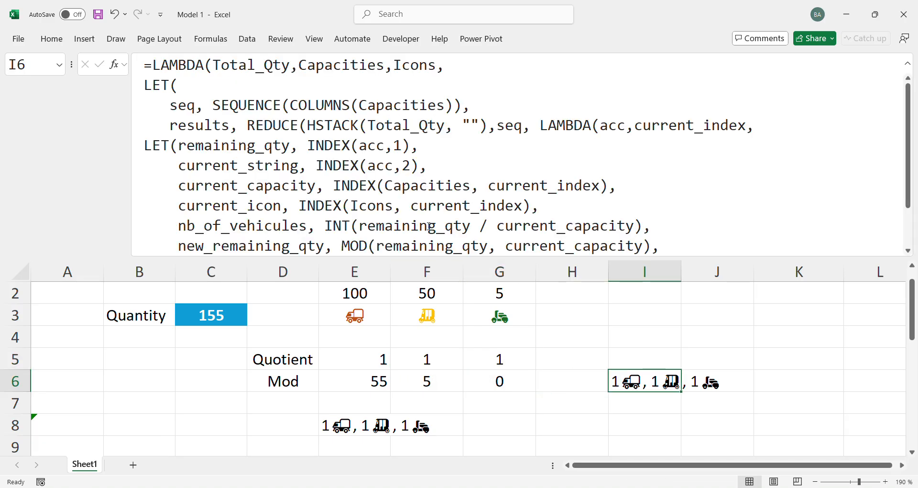
scroll(429, 225, down, 1)
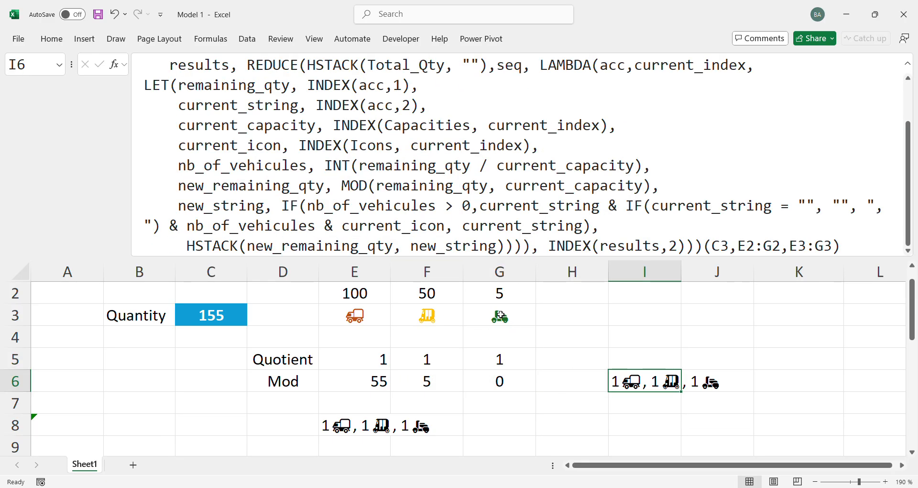
drag(499, 316, 506, 288)
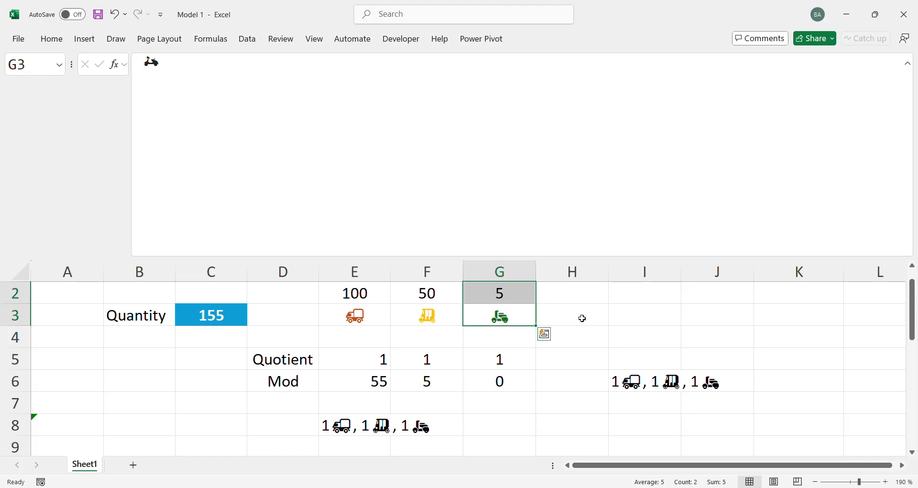
click(615, 381)
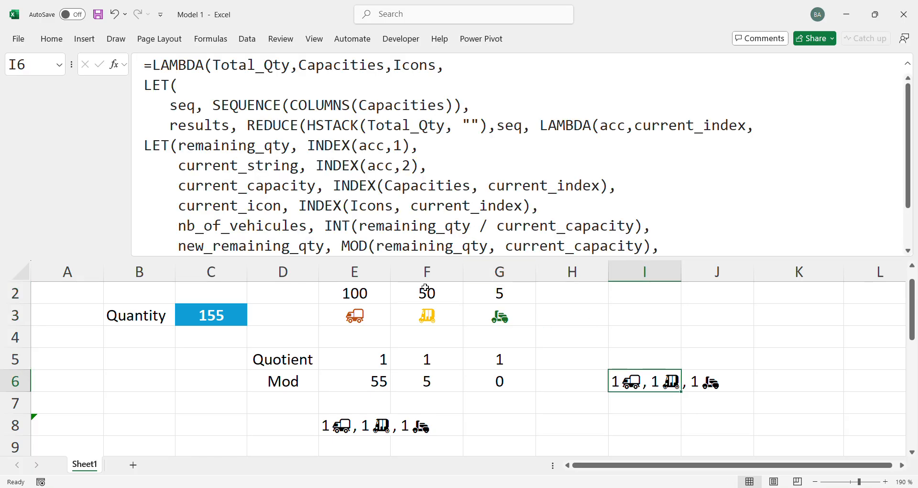
drag(499, 315, 500, 293)
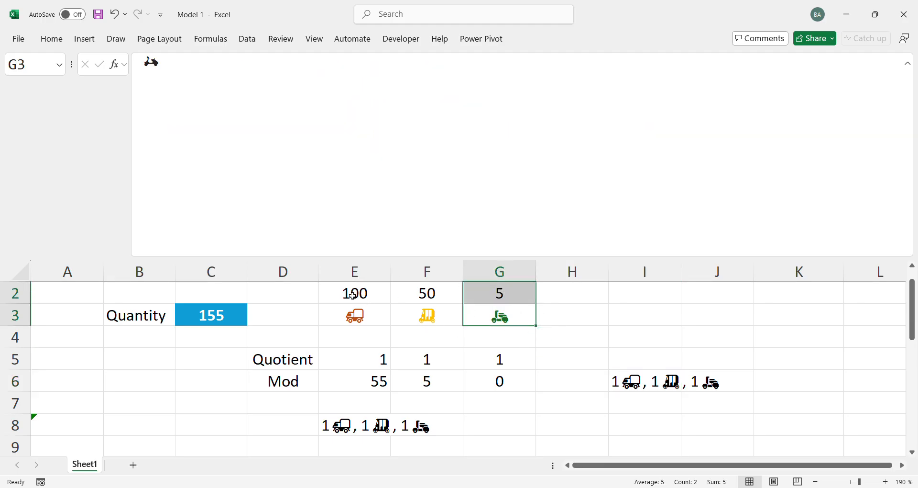
drag(353, 295, 431, 317)
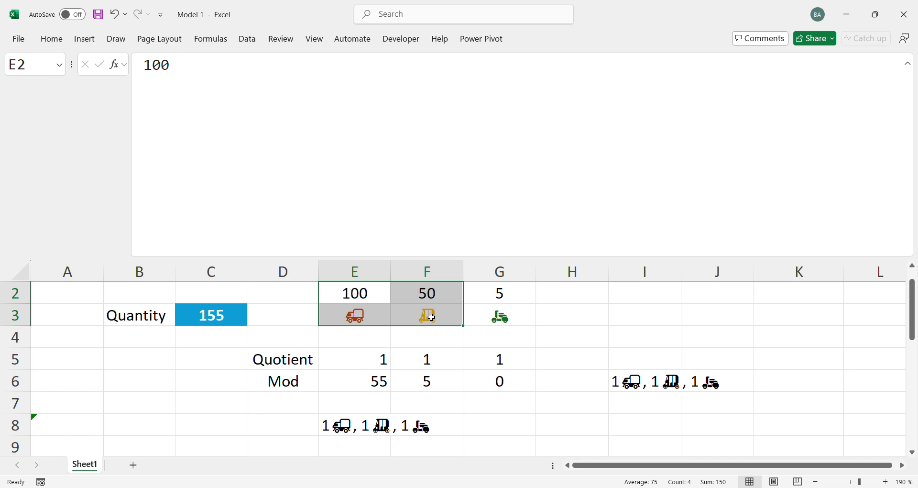
drag(348, 293, 436, 315)
click(646, 381)
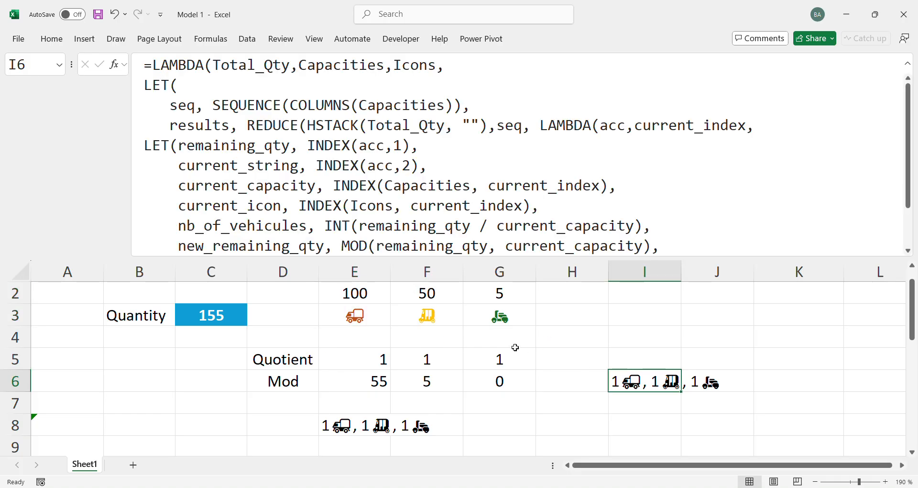
Add a fourth vehicle type with capacity 1 in H2 and X as its icon in H3
click(556, 293)
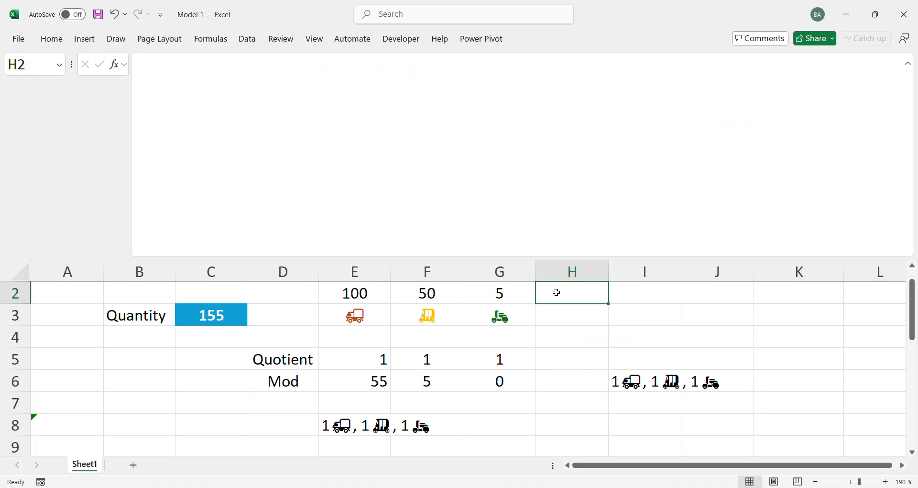
text(1)
key(Return)
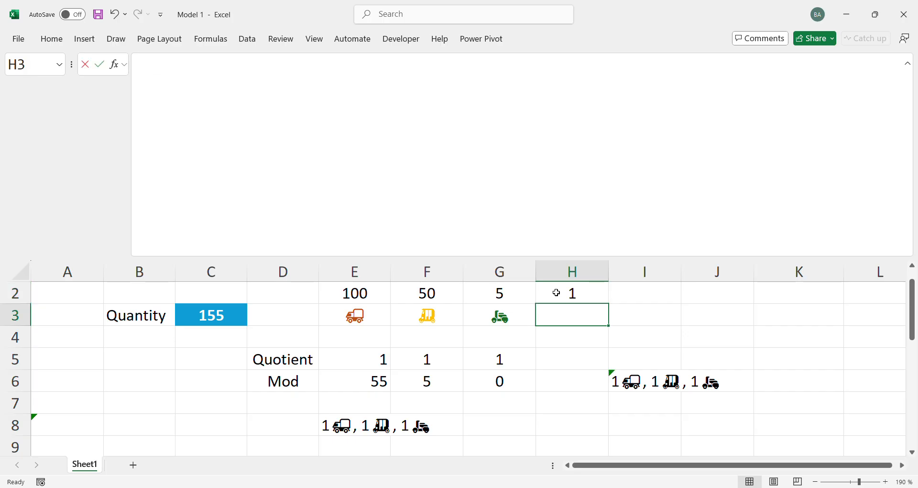
text(A)
key(BackSpace)
text(X)
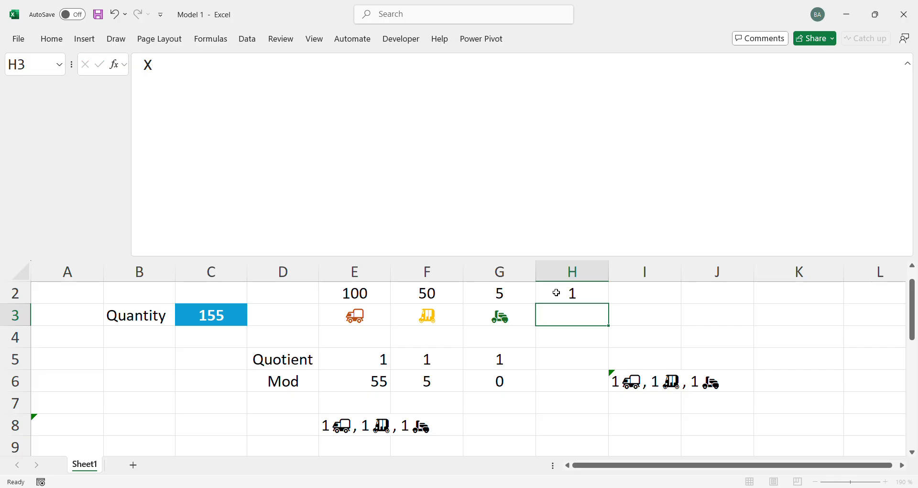
Set the quantity in C3 to 158
click(223, 304)
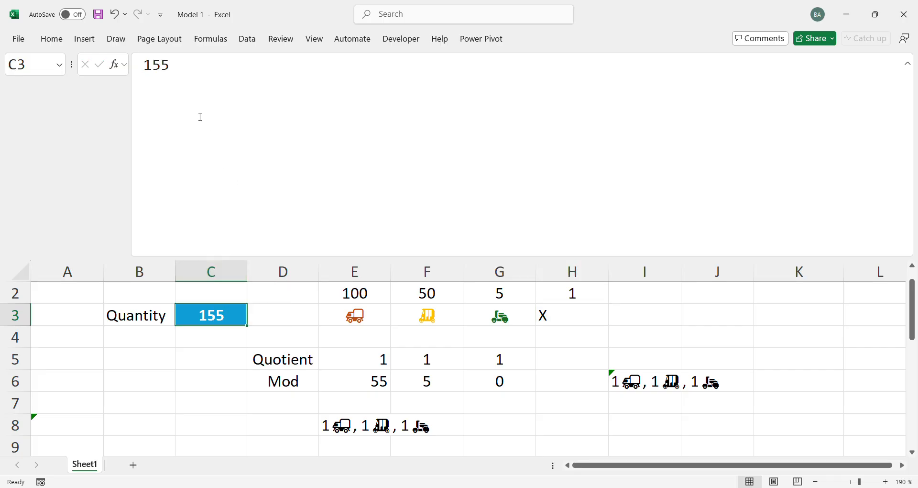
drag(170, 65, 160, 65)
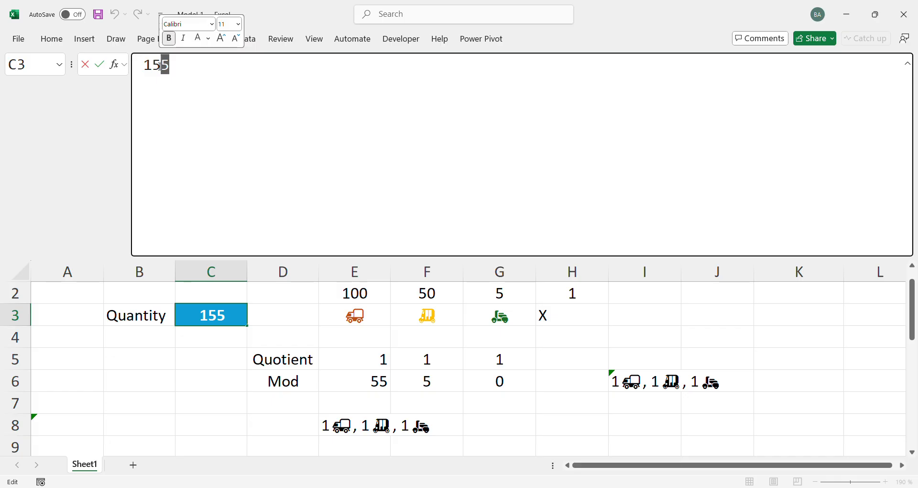
text(8)
key(ctrl+Return)
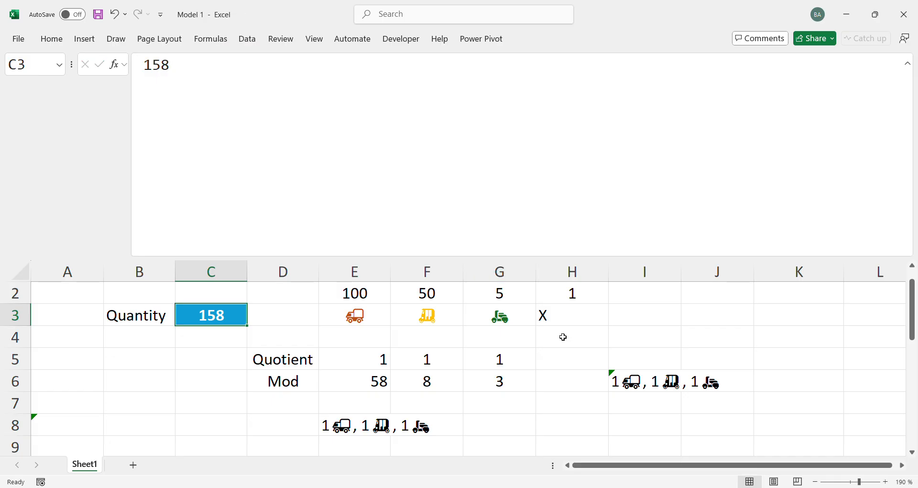
Extend the LAMBDA call's ranges in I6 to E2:H2 and E3:H3, enter the formula and autofit column I
click(629, 393)
click(633, 380)
click(472, 186)
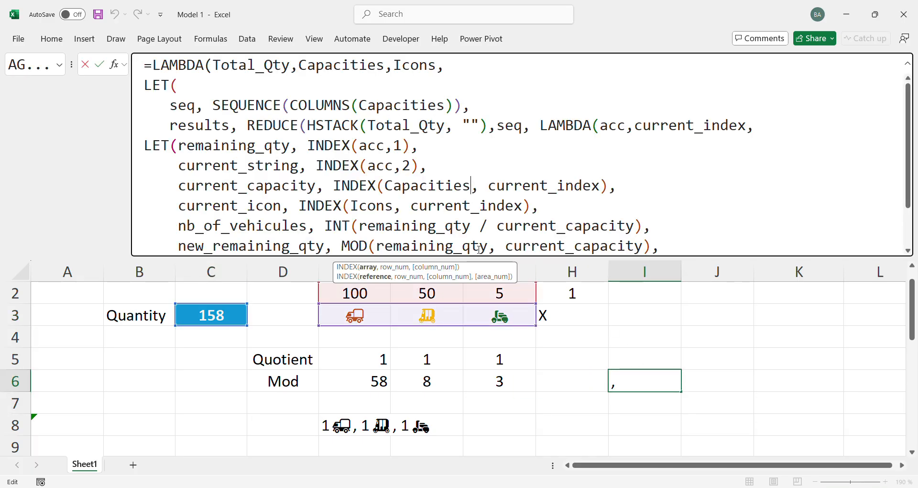
drag(536, 326, 608, 326)
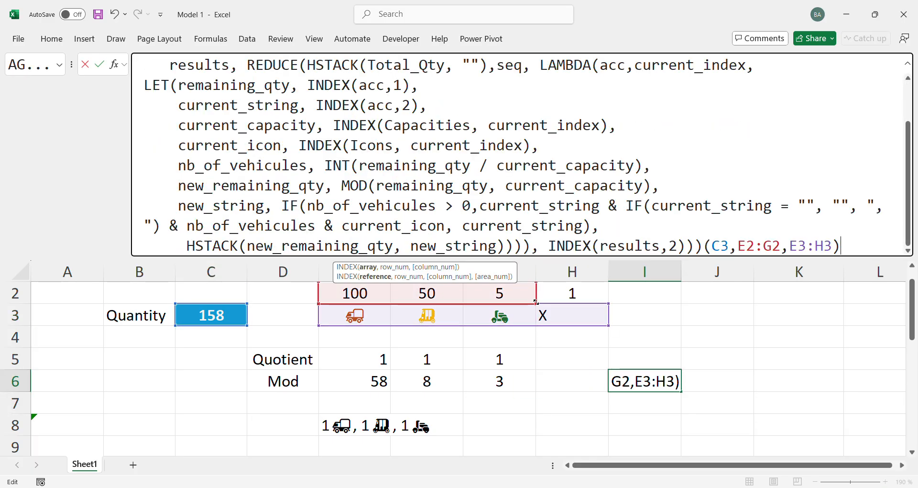
drag(536, 302, 609, 302)
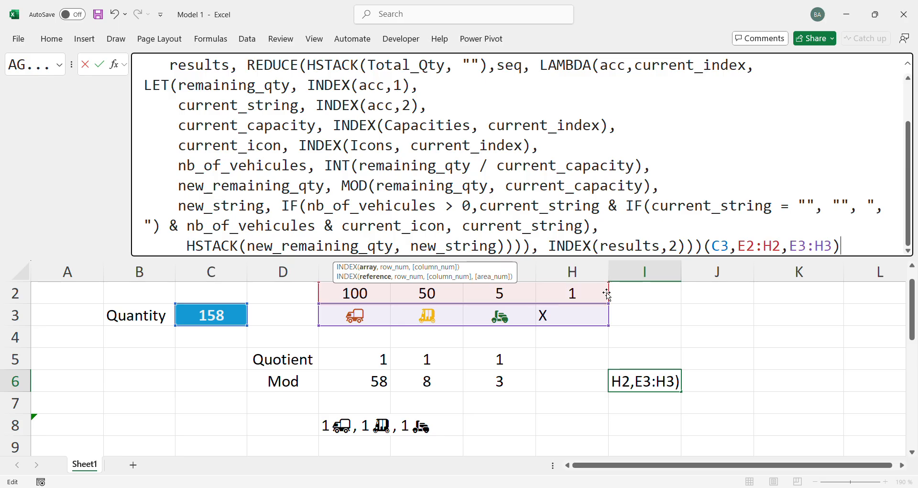
click(99, 64)
double_click(682, 272)
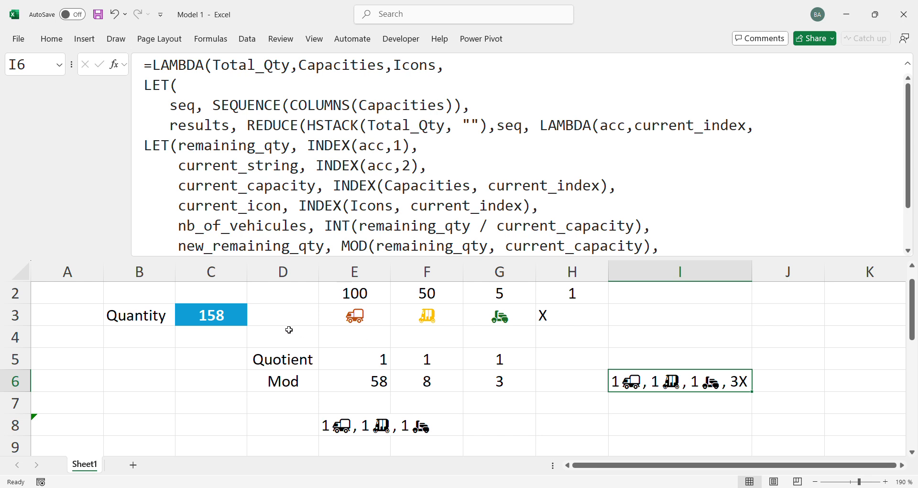
Change the quantity in C3 to 28, keeping the cell selected
click(225, 317)
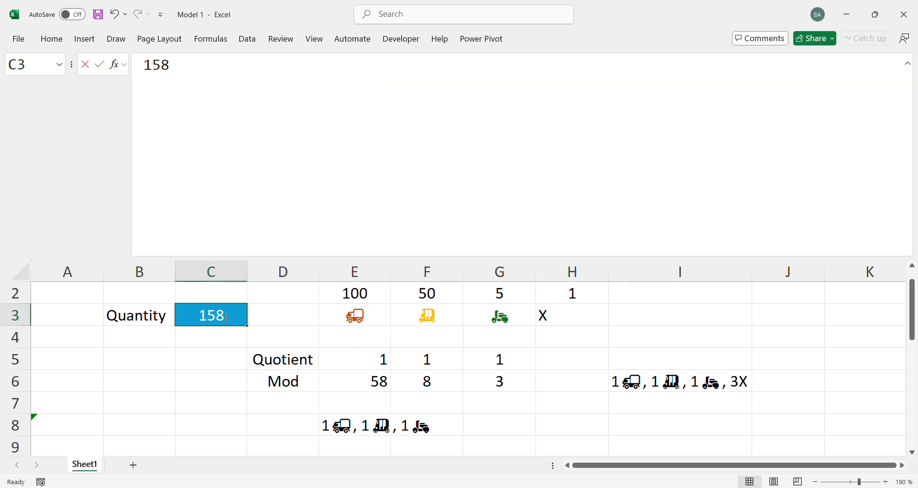
text(28)
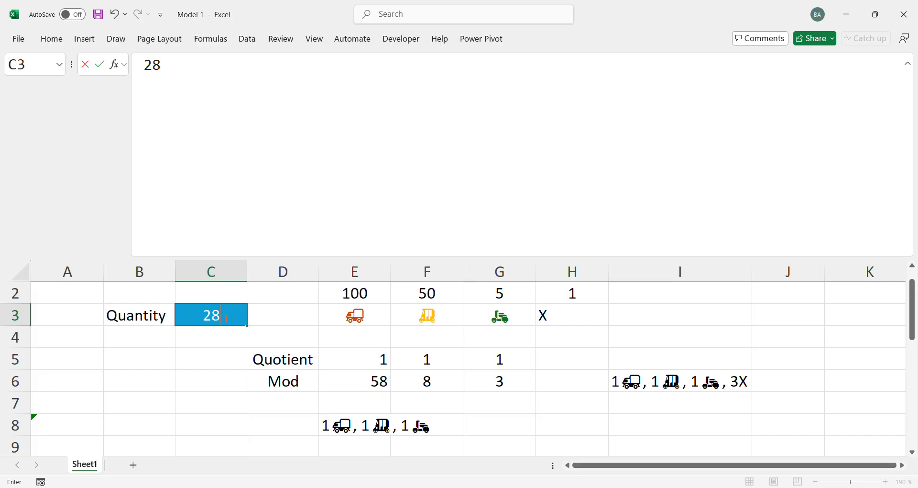
key(ctrl+Return)
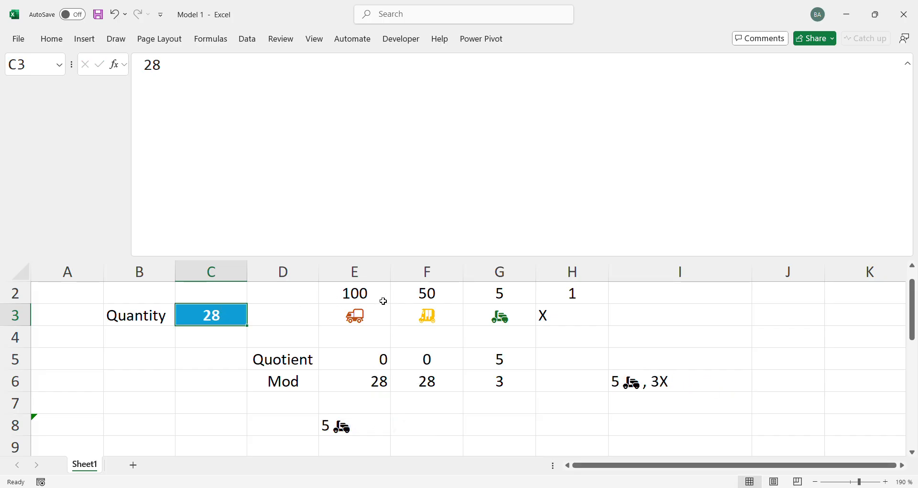
Check the result in I6 against the third vehicle's capacity and icon, and set the quantity in C3 to 50
click(625, 387)
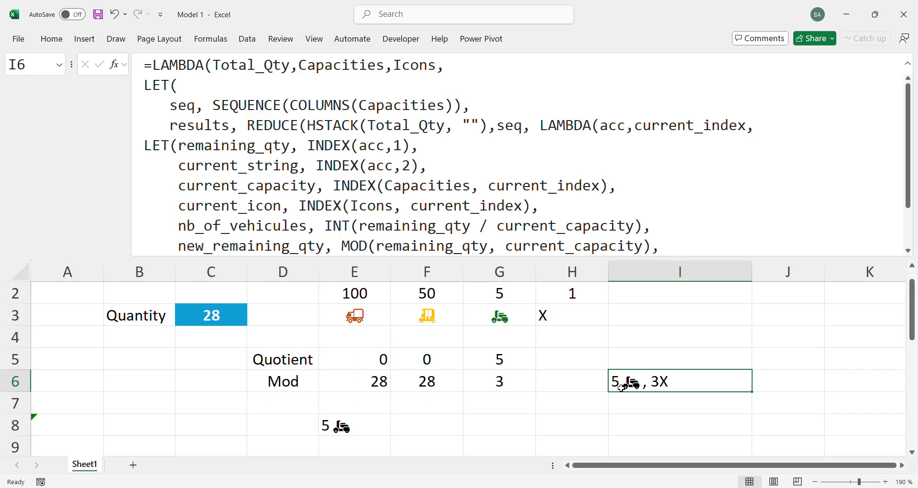
drag(511, 318, 508, 293)
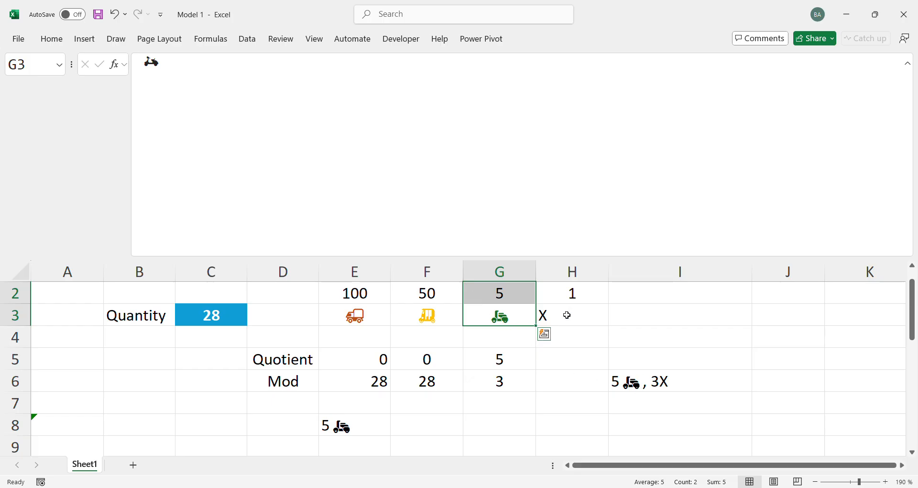
click(203, 306)
double_click(203, 305)
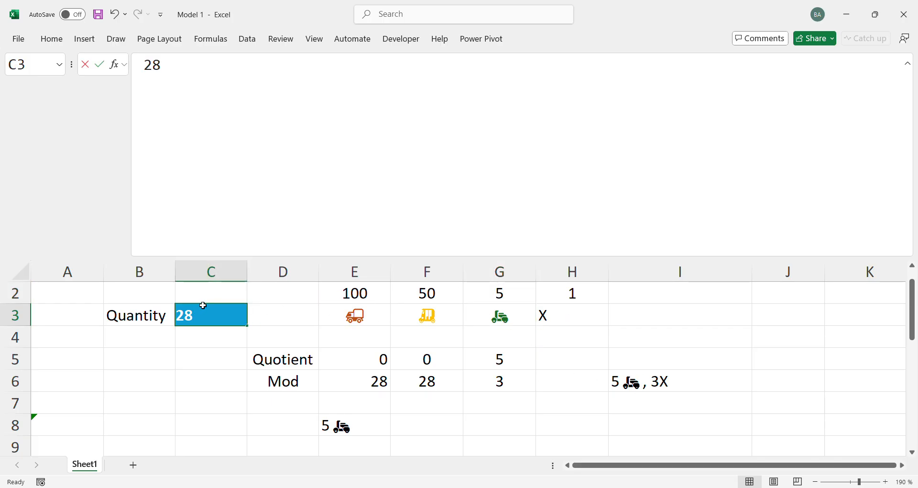
key(BackSpace)
key(BackSpace)
text(50)
key(ctrl+Return)
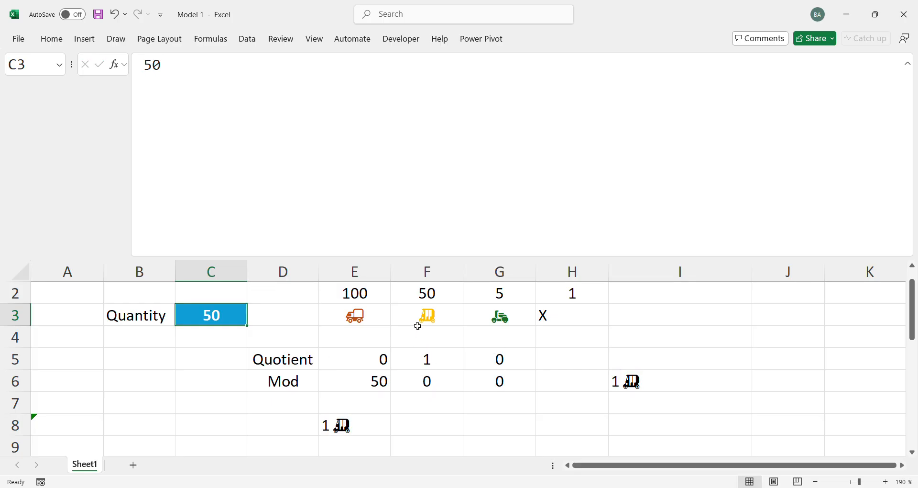
Test the allocation with quantities of 25 and 1000 in C3, checking the largest vehicle's capacity and icon
text(25)
key(ctrl+Return)
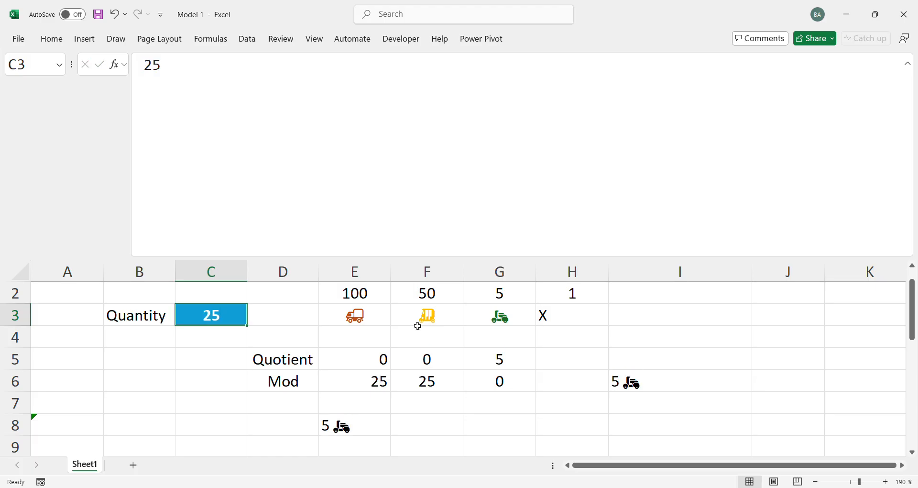
text(1000)
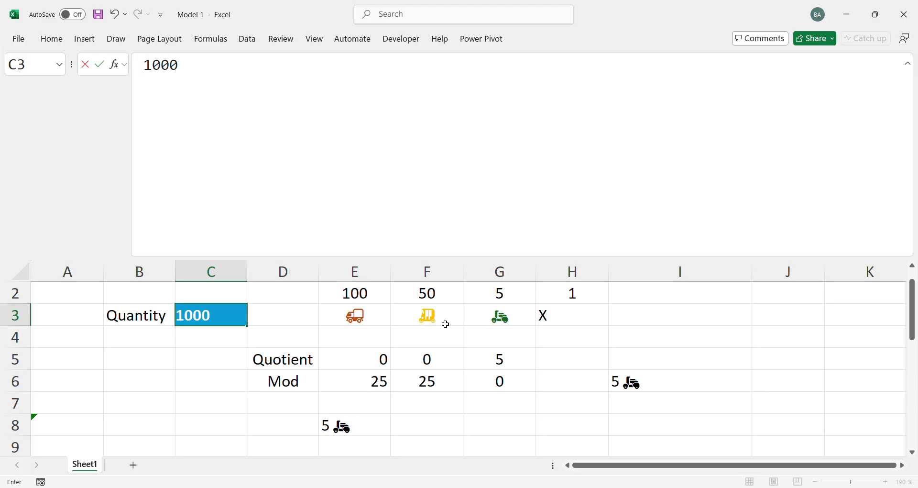
key(ctrl+Return)
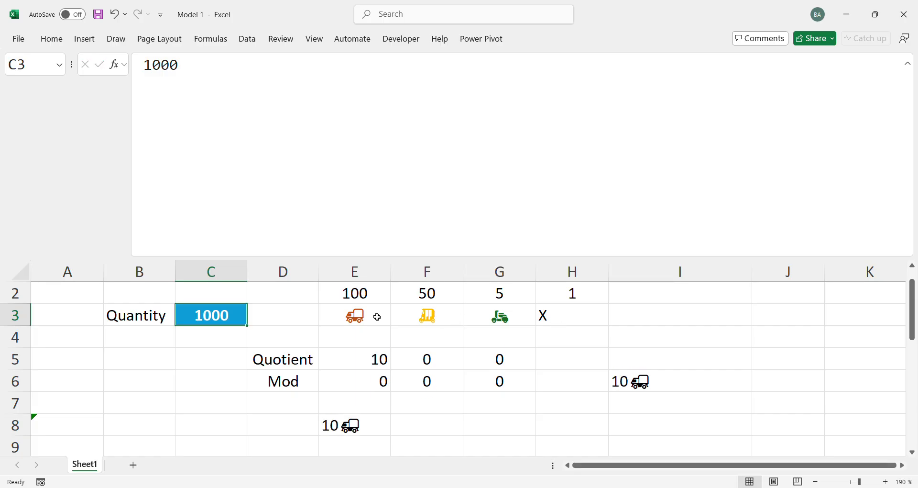
drag(376, 313, 381, 299)
click(237, 336)
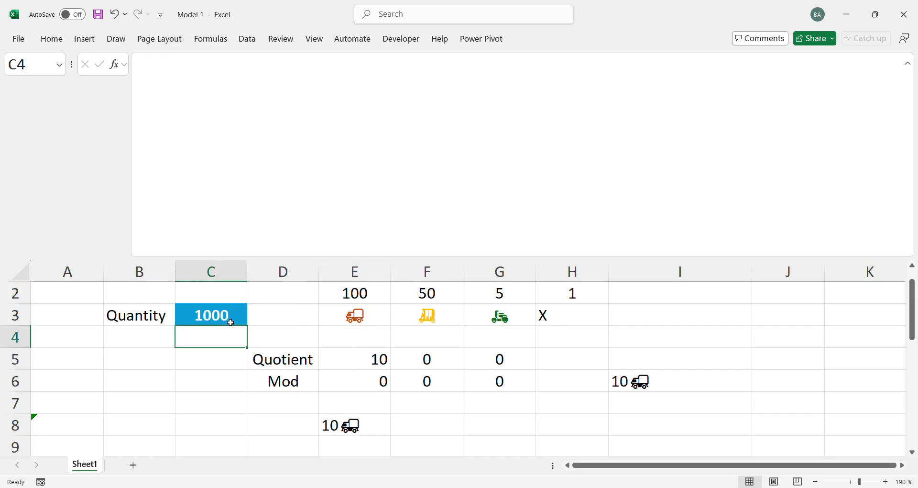
Test the allocation with small quantities by setting C3 to 3, 4 and finally 5
click(238, 315)
text(3)
key(Up)
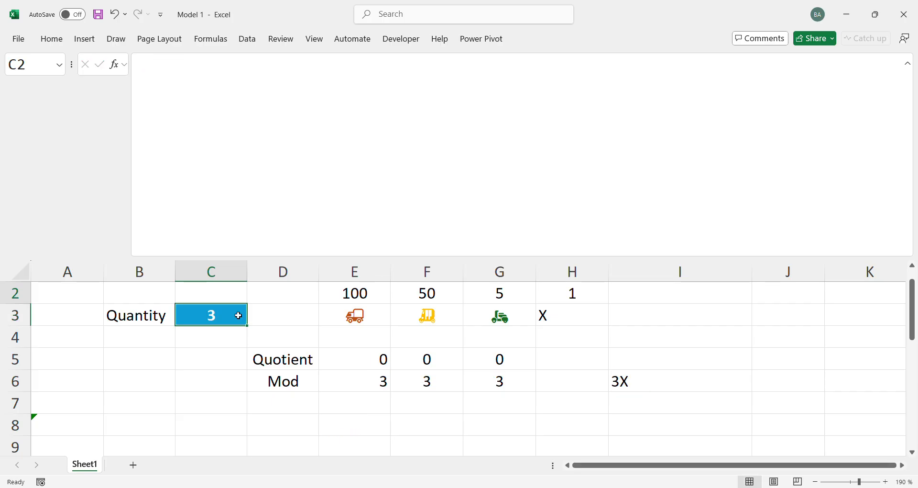
click(238, 315)
text(4)
key(ctrl+Return)
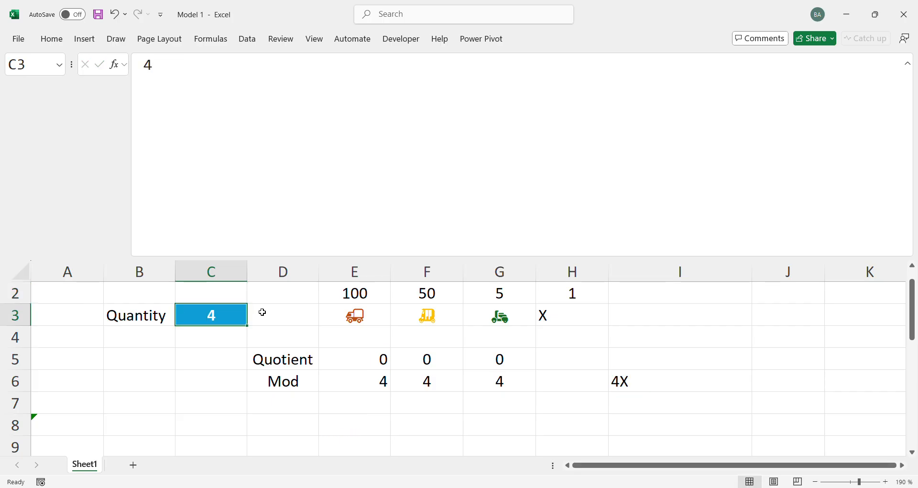
text(5)
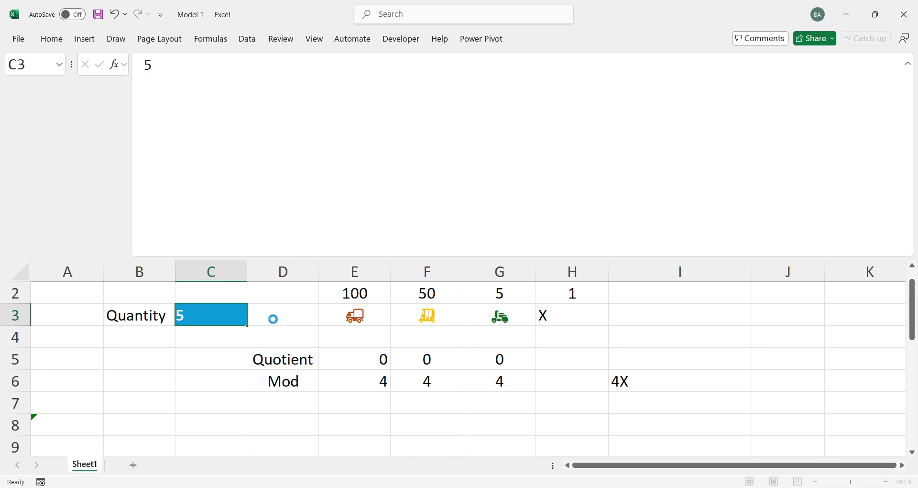
key(ctrl+Return)
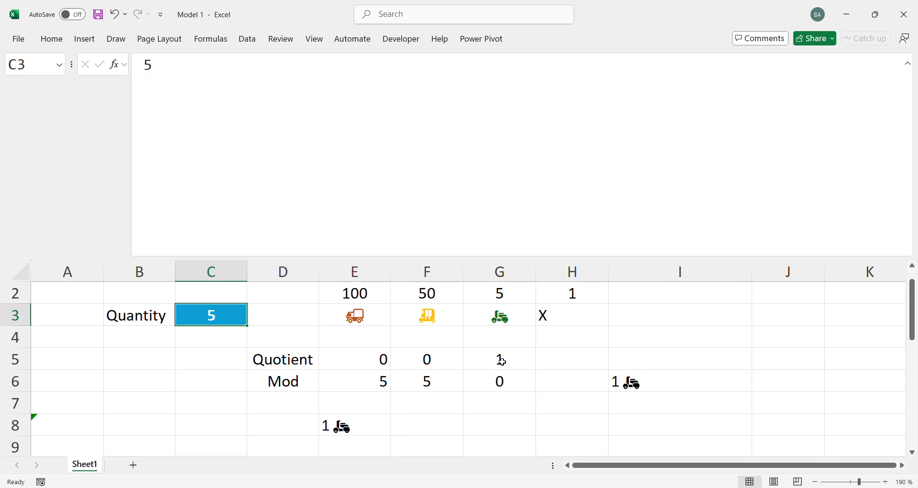